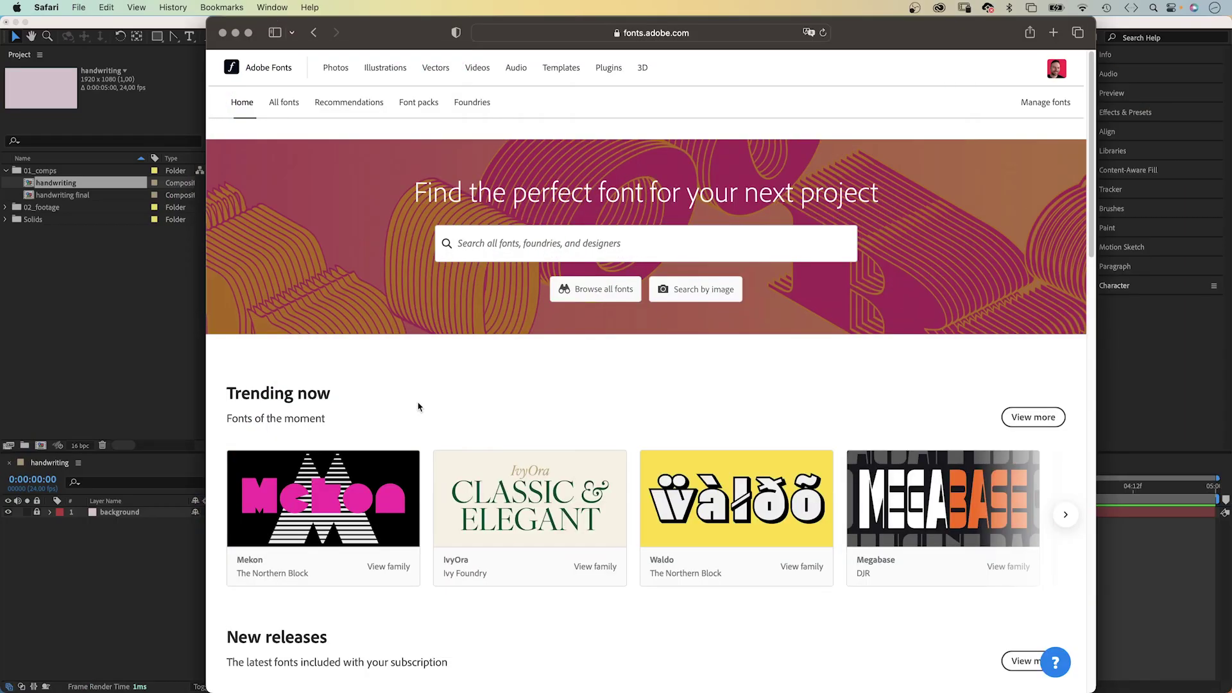
# Filter the Adobe Fonts catalogue to the Brush Pen tag and activate Cinema Script.
pyautogui.click(287, 107)
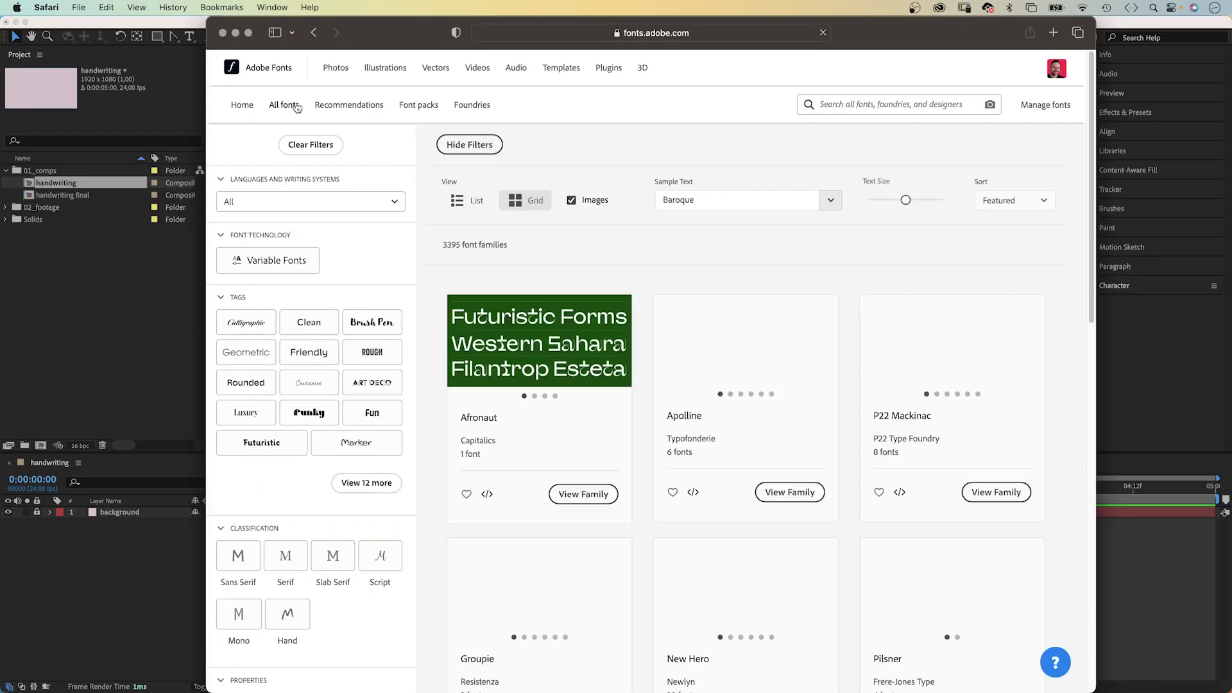
pyautogui.click(370, 323)
pyautogui.scroll(-5, 1042, 348)
pyautogui.scroll(-10, 1041, 348)
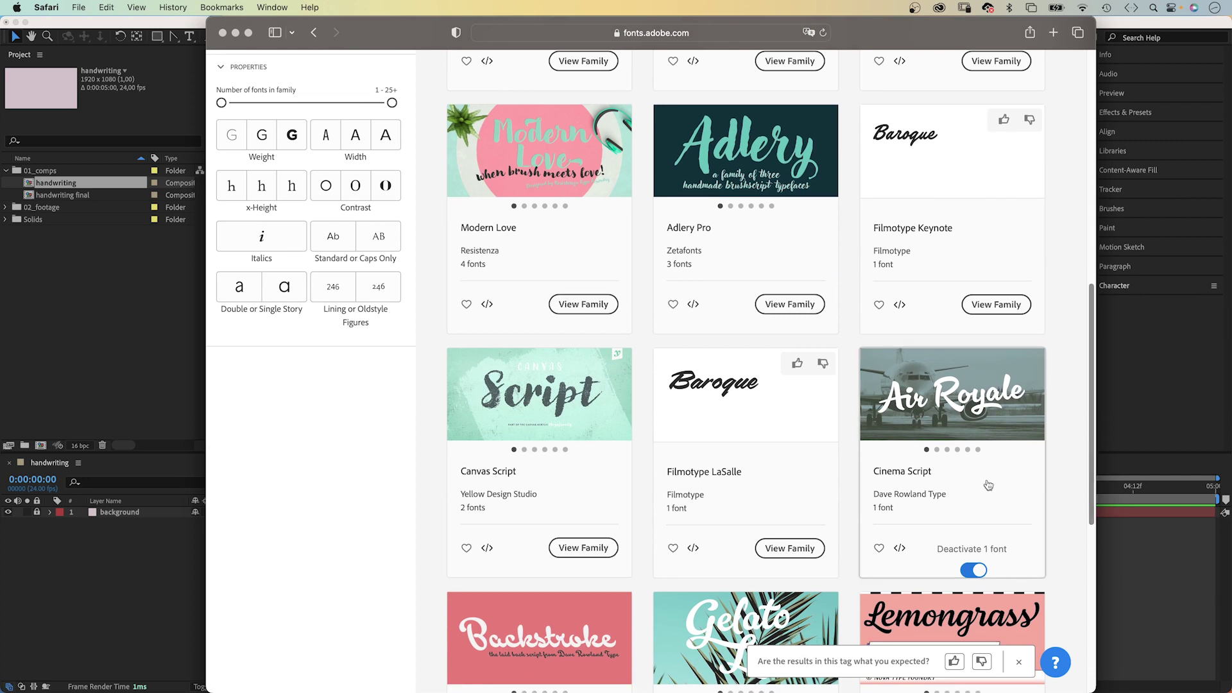
pyautogui.click(957, 478)
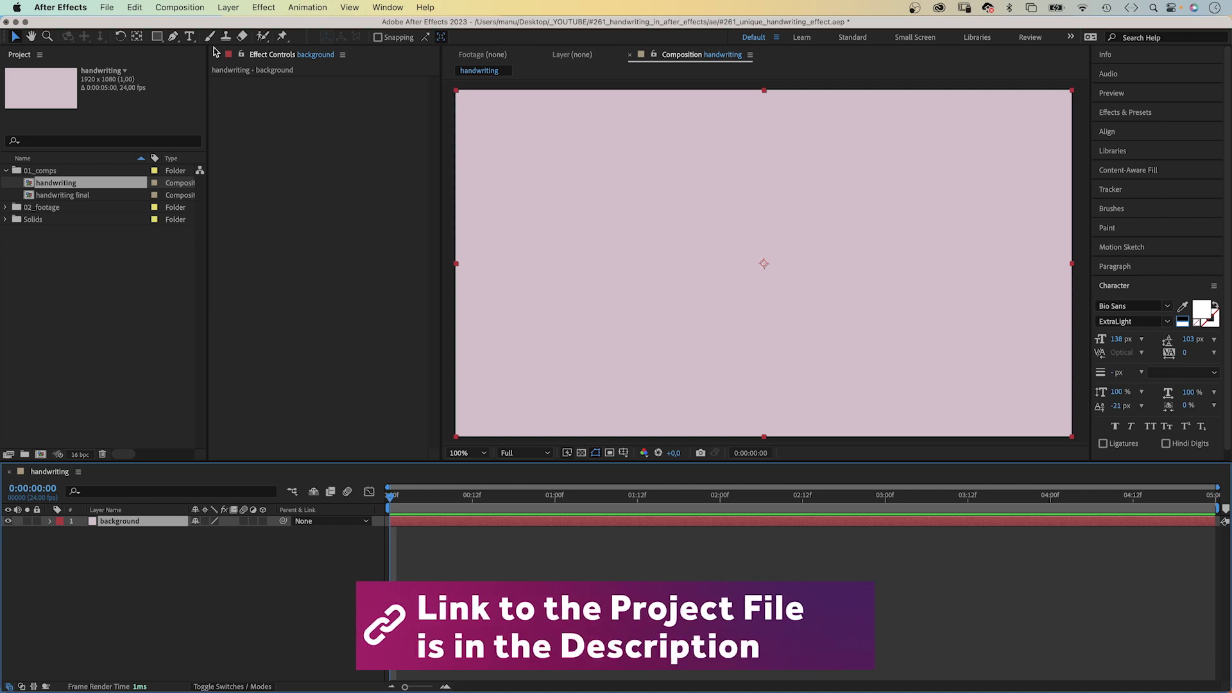
# Set the type style to Cinema Script Regular with black 000000 fill at 600 px.
pyautogui.press('super+t')
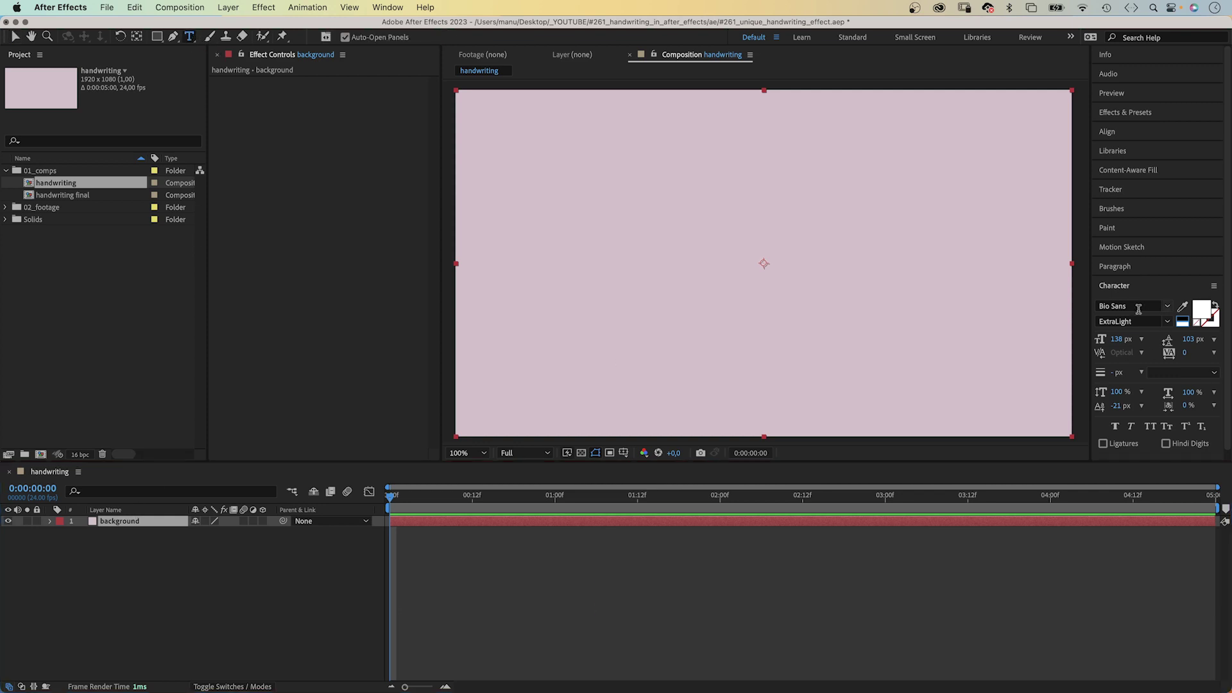
pyautogui.click(1168, 306)
pyautogui.write('cin')
pyautogui.press('Return')
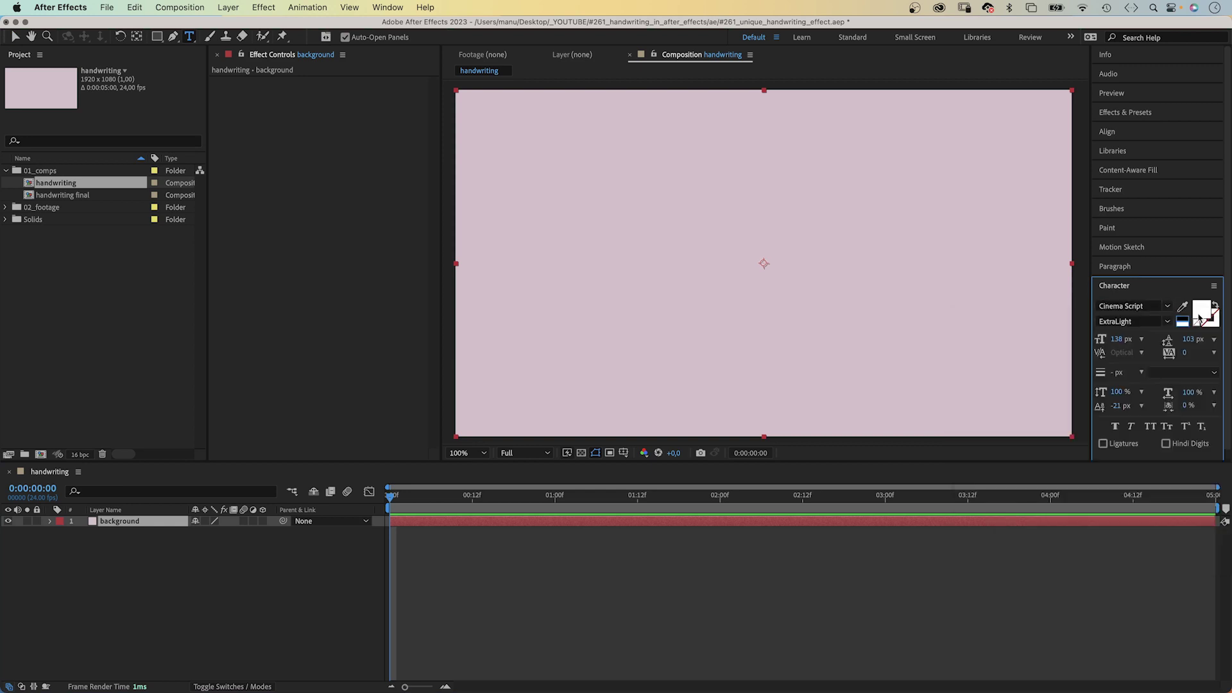
pyautogui.click(1202, 307)
pyautogui.moveTo(514, 335); pyautogui.dragTo(456, 311)
pyautogui.click(759, 142)
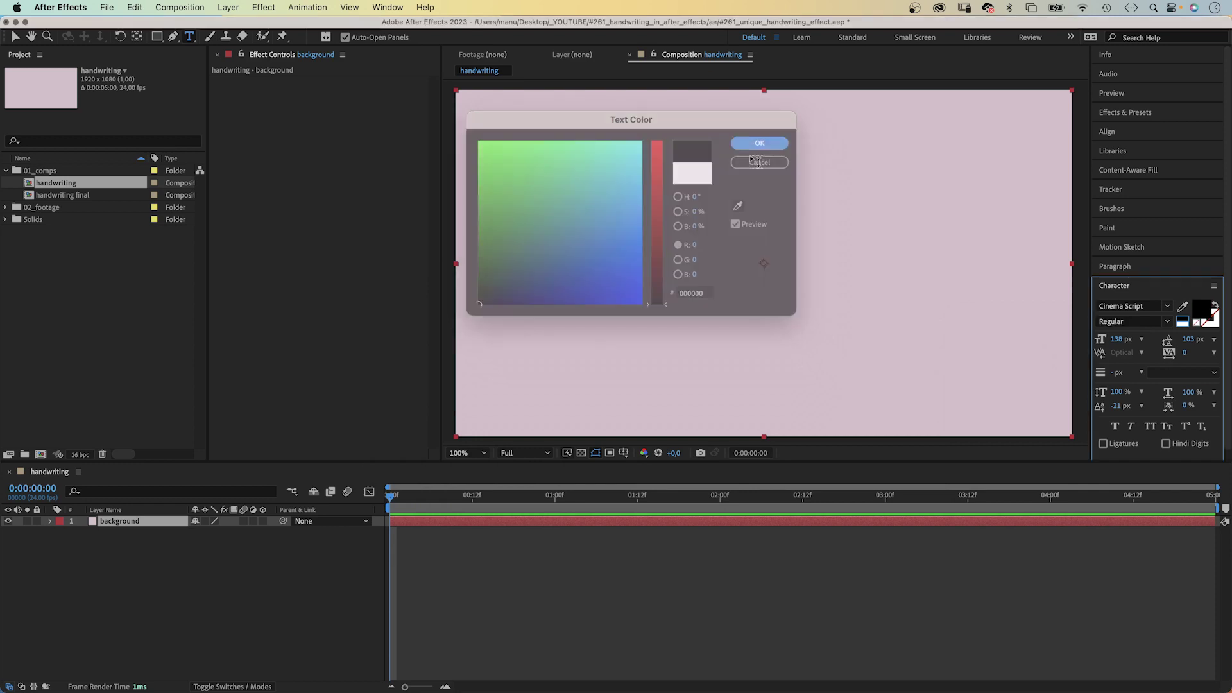
pyautogui.click(1117, 339)
pyautogui.write('600')
pyautogui.press('Return')
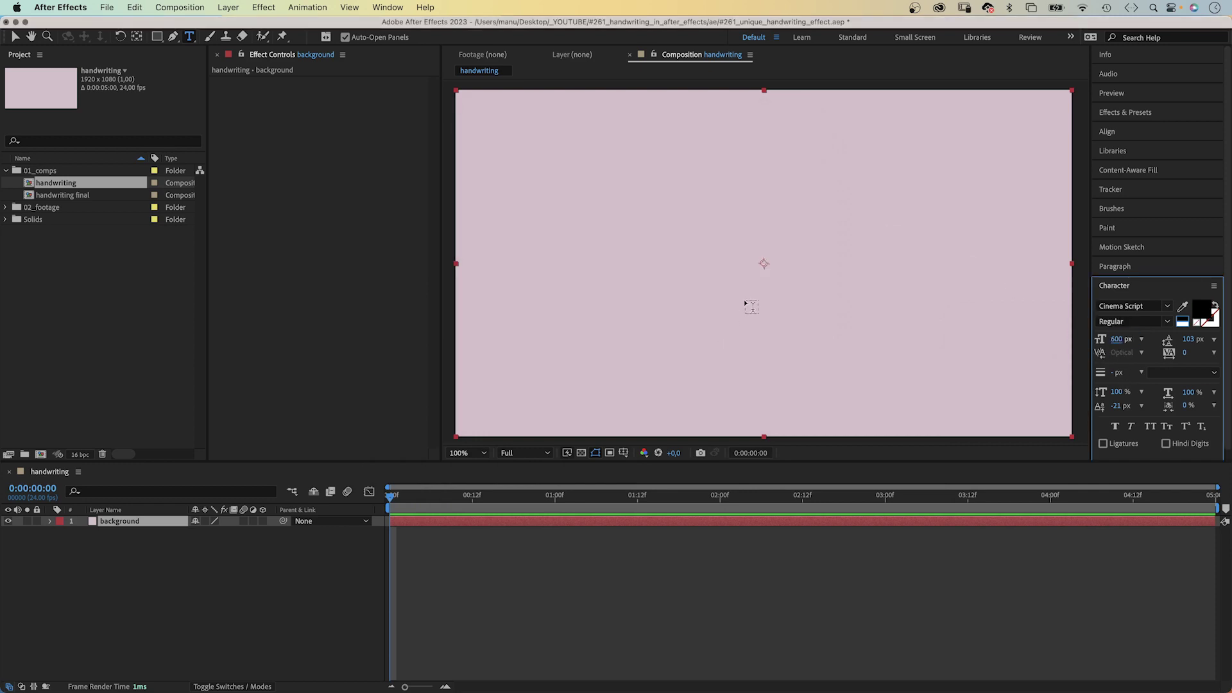
# Type 'Hand' as a new text layer in the composition.
pyautogui.click(673, 295)
pyautogui.write('Hand')
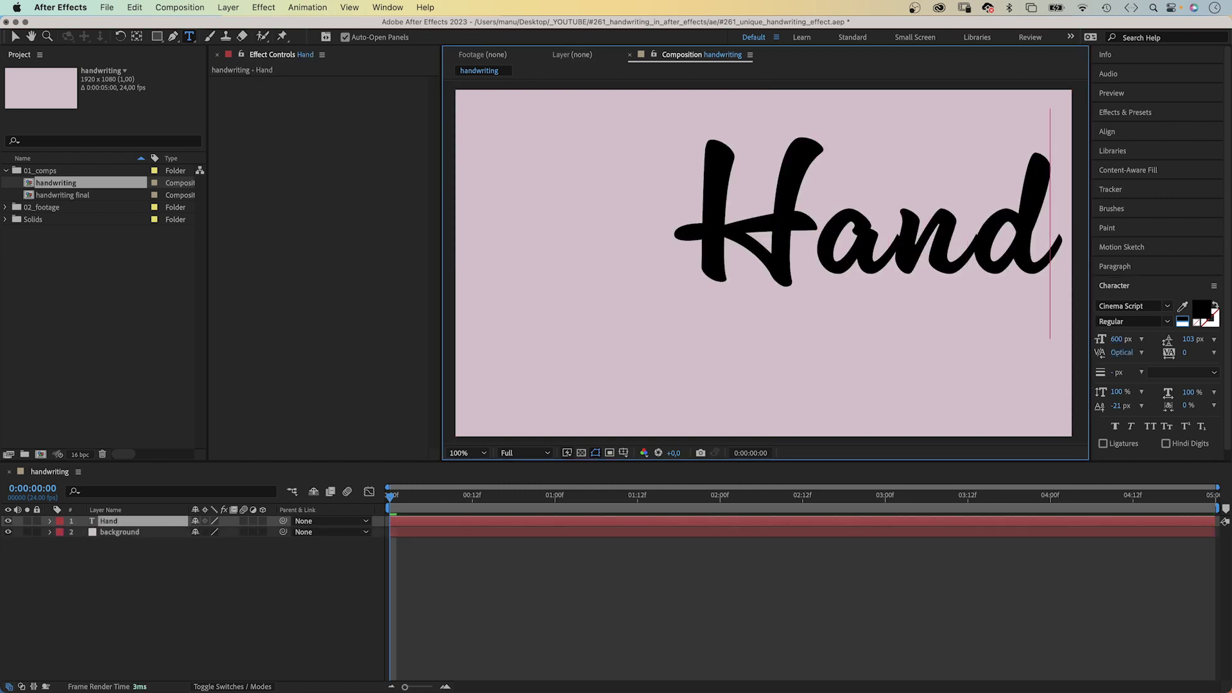
pyautogui.click(15, 37)
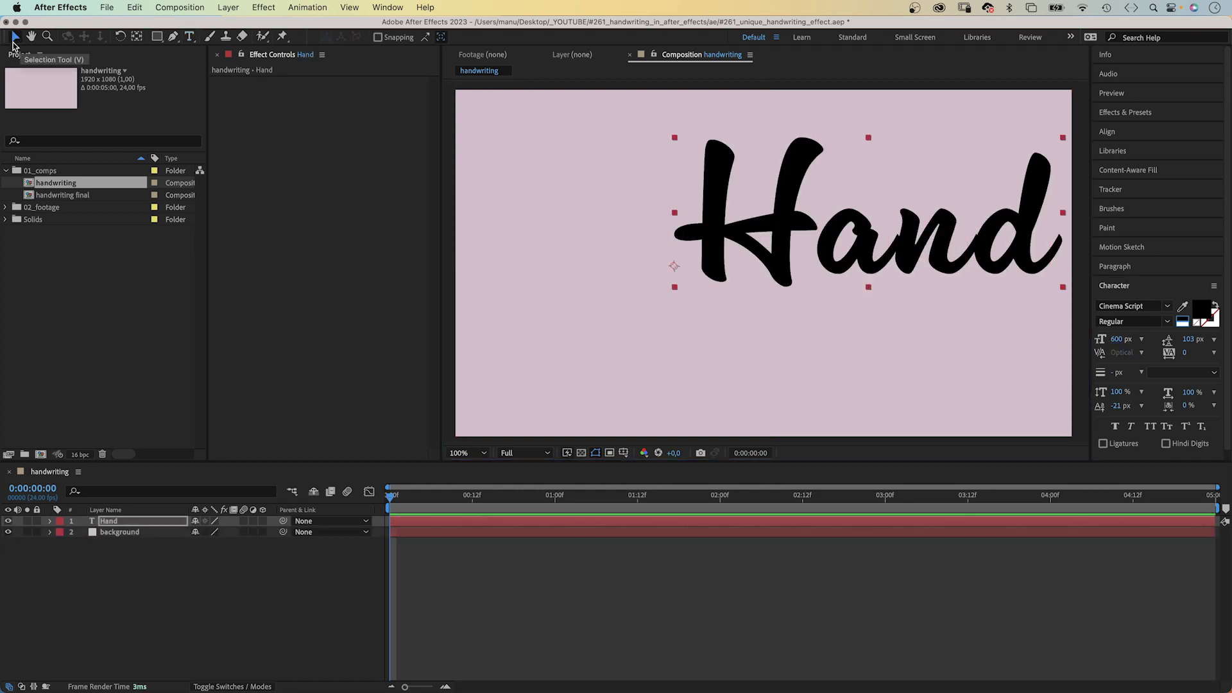
# Centre the Hand text layer horizontally and vertically in the composition.
pyautogui.click(1110, 133)
pyautogui.click(1126, 164)
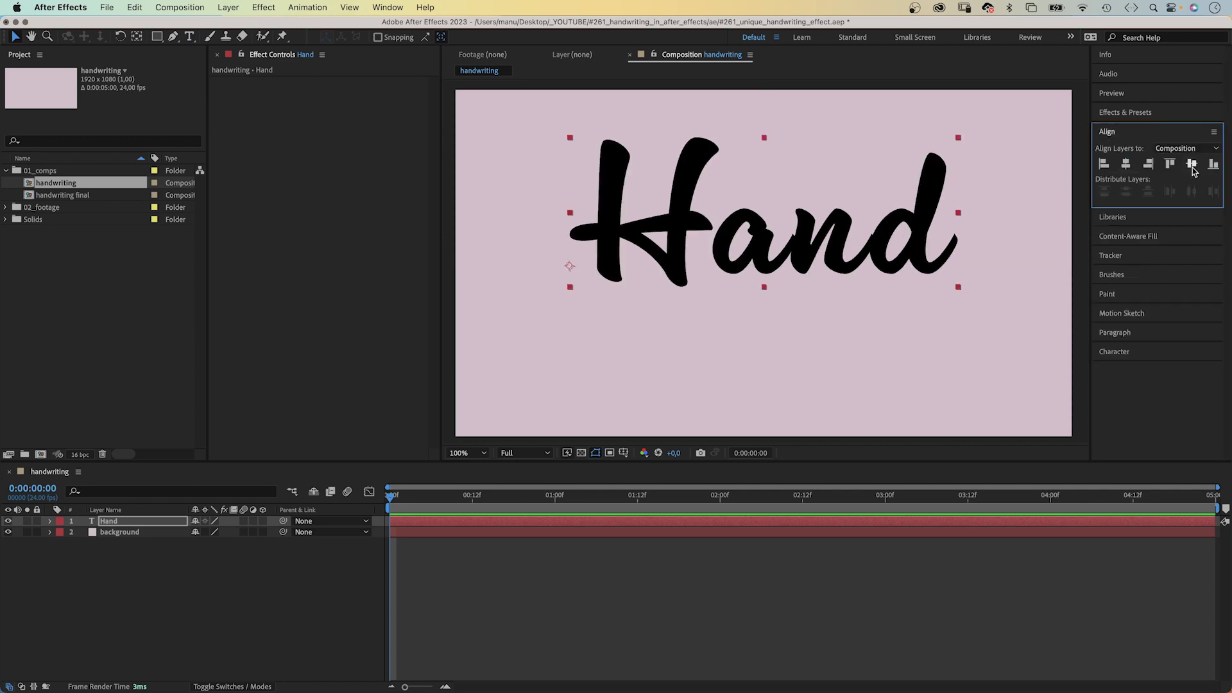
pyautogui.click(1192, 164)
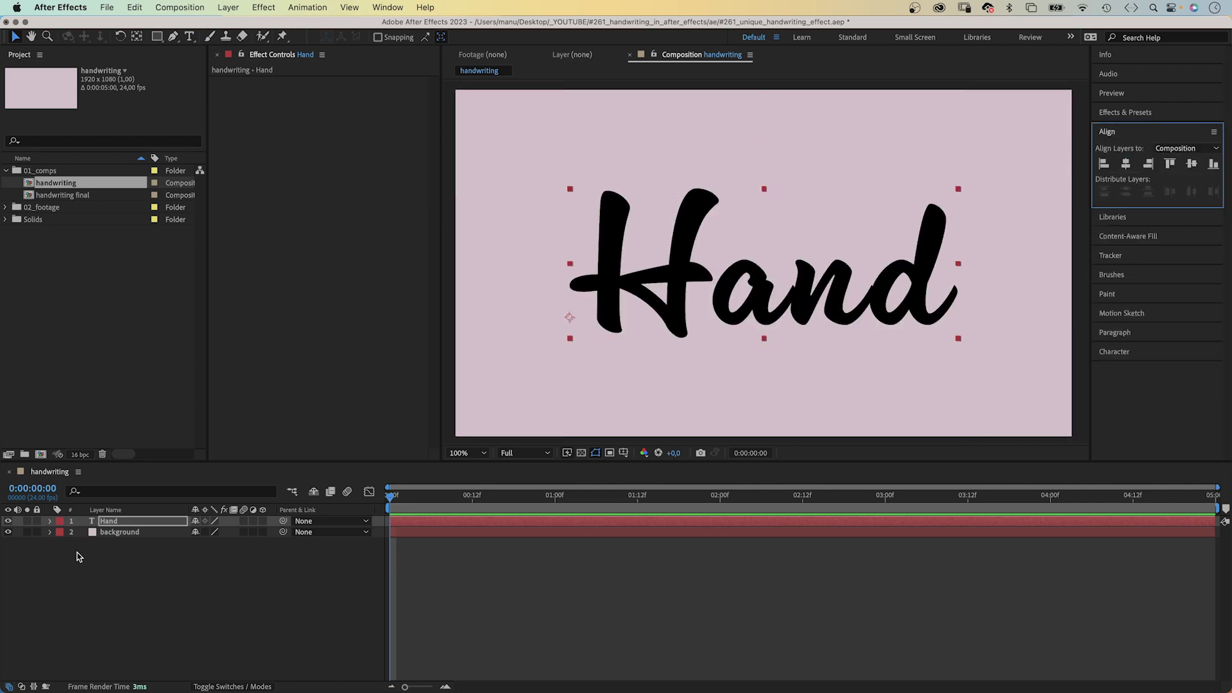
# Create shapes from the Hand text and expand Hand Outlines to its H, a, n, d groups.
pyautogui.rightClick(103, 525)
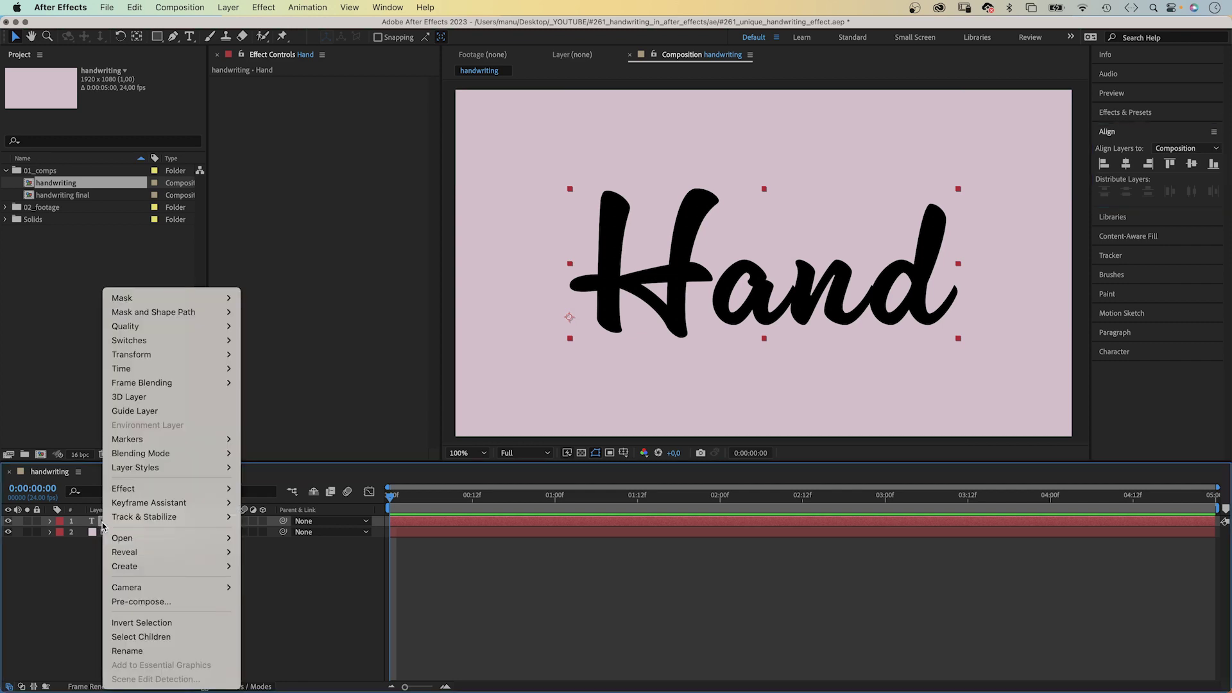
pyautogui.moveTo(123, 566)
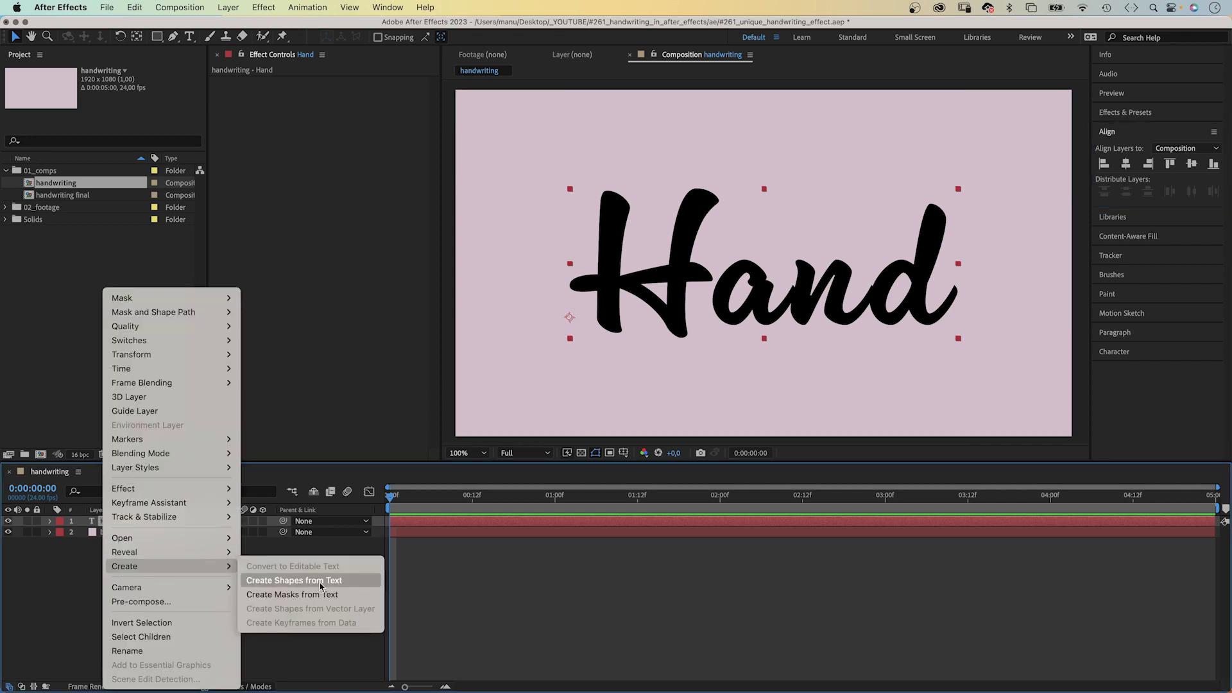
pyautogui.click(310, 580)
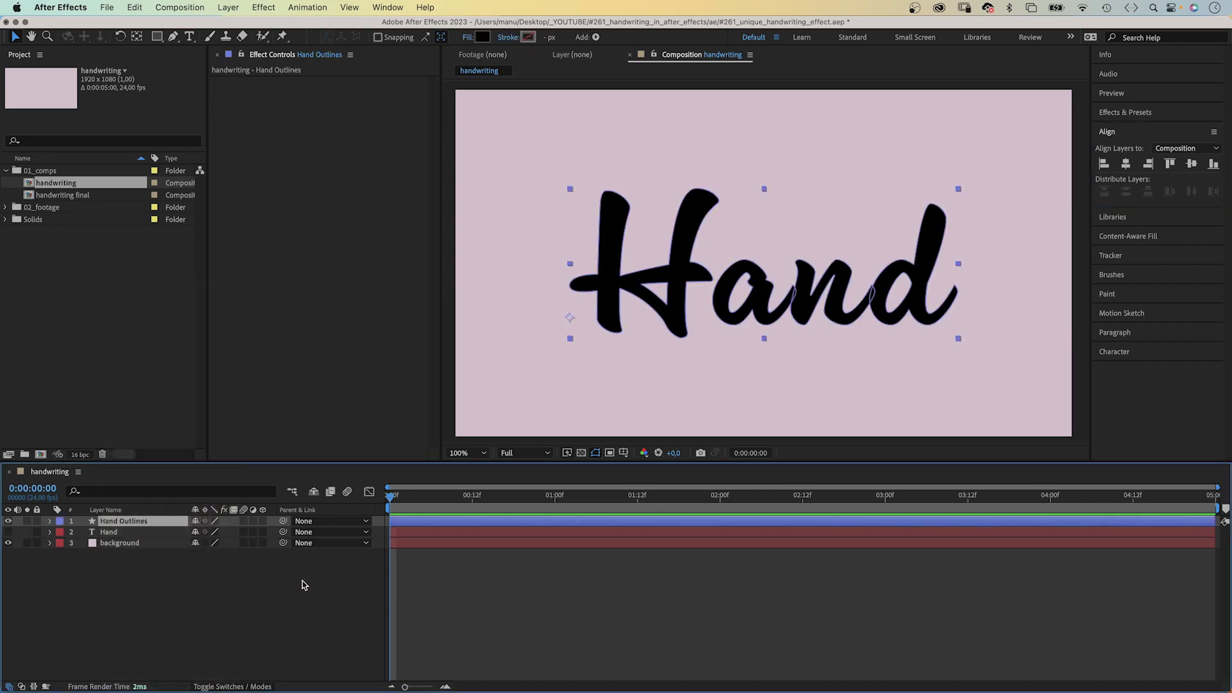
pyautogui.click(50, 521)
pyautogui.click(61, 533)
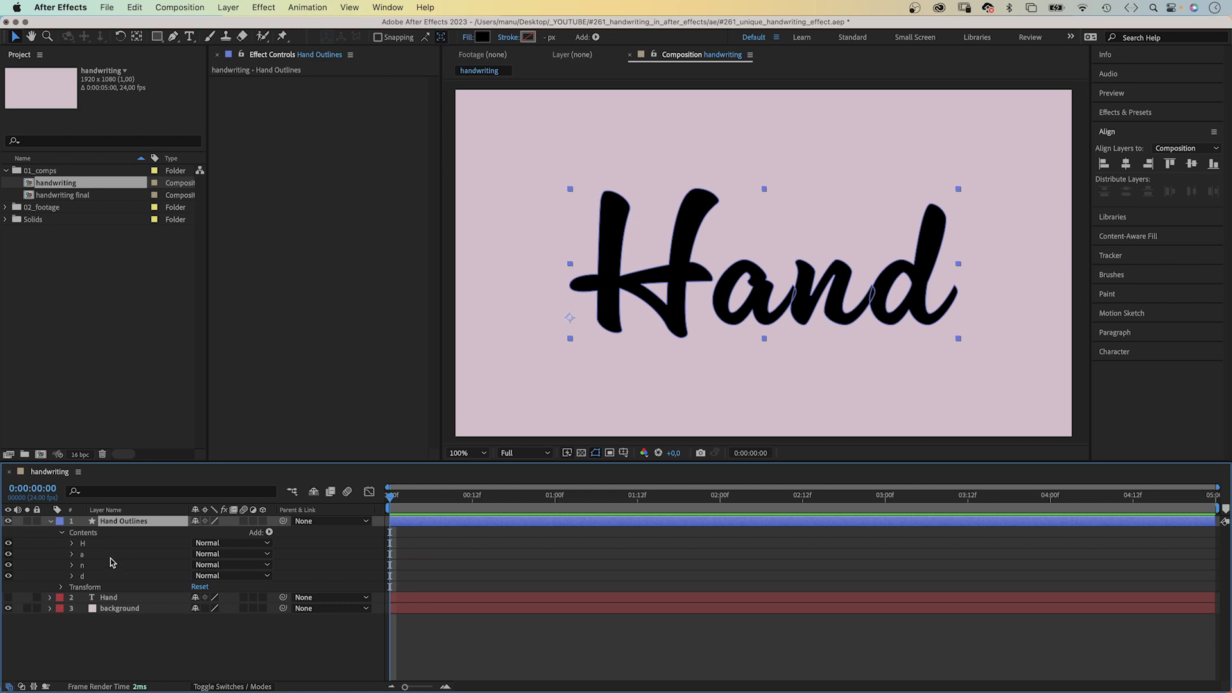
pyautogui.click(90, 544)
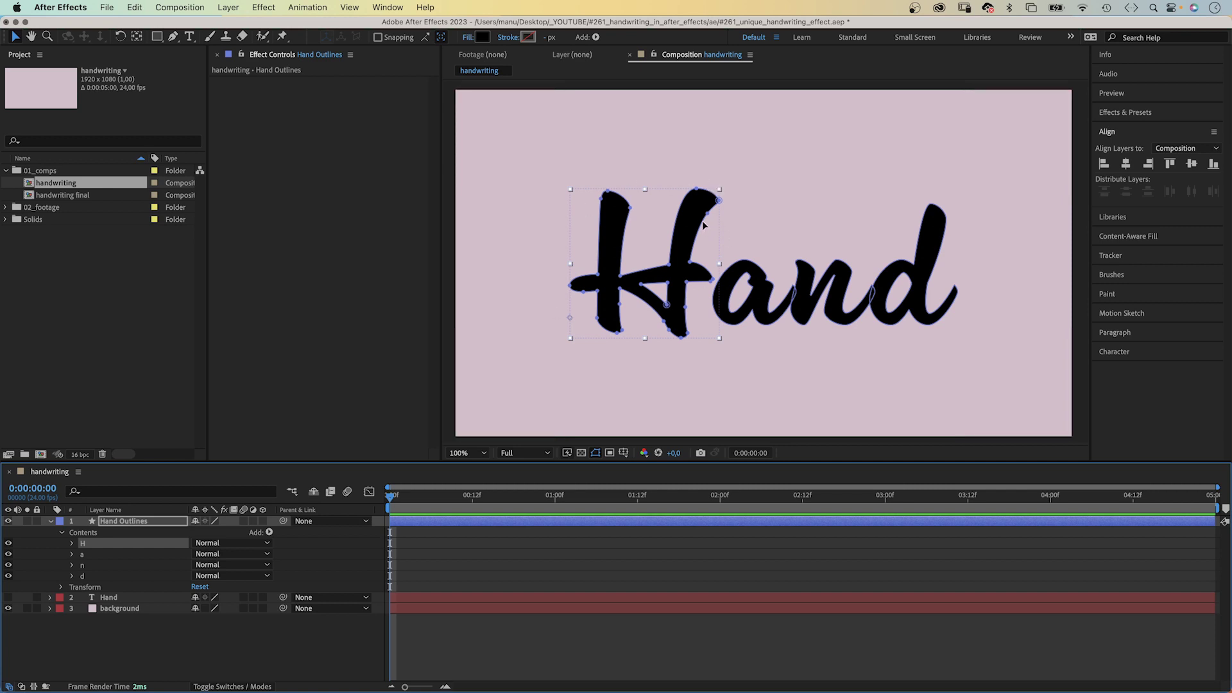
# Duplicate Hand Outlines as H1 and delete its a, n and d groups.
pyautogui.click(127, 521)
pyautogui.press('super+d')
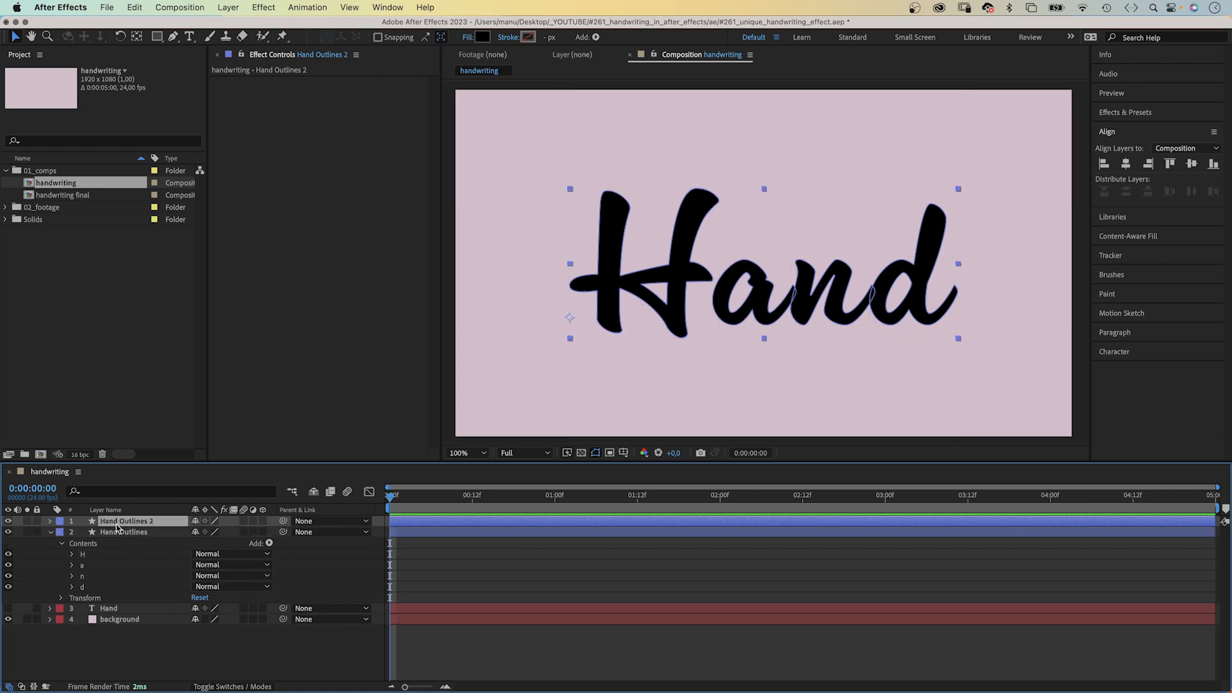
pyautogui.press('Return')
pyautogui.write('H1')
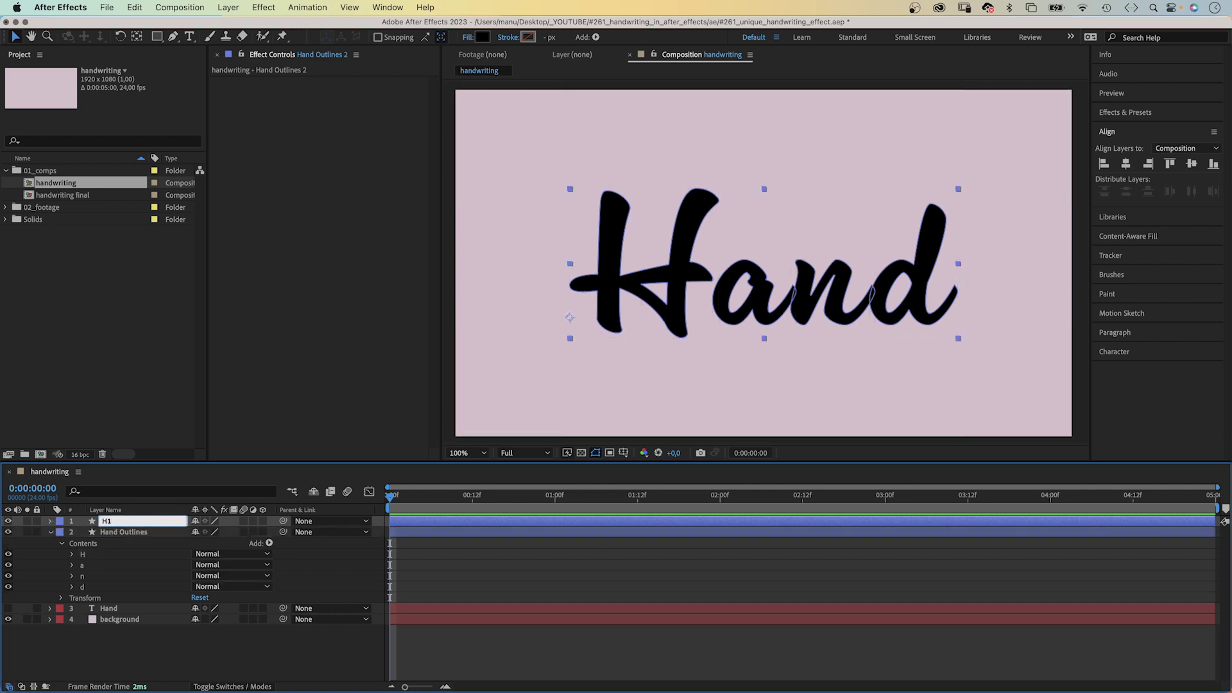
pyautogui.press('Return')
pyautogui.click(51, 522)
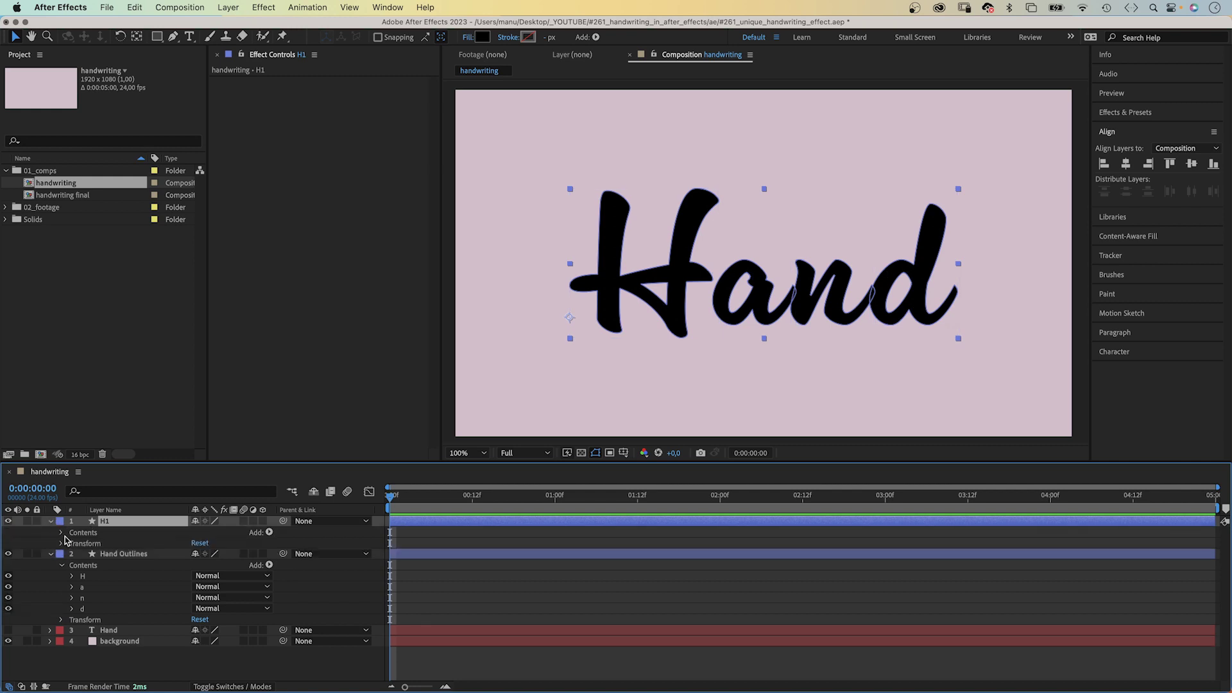
pyautogui.click(60, 534)
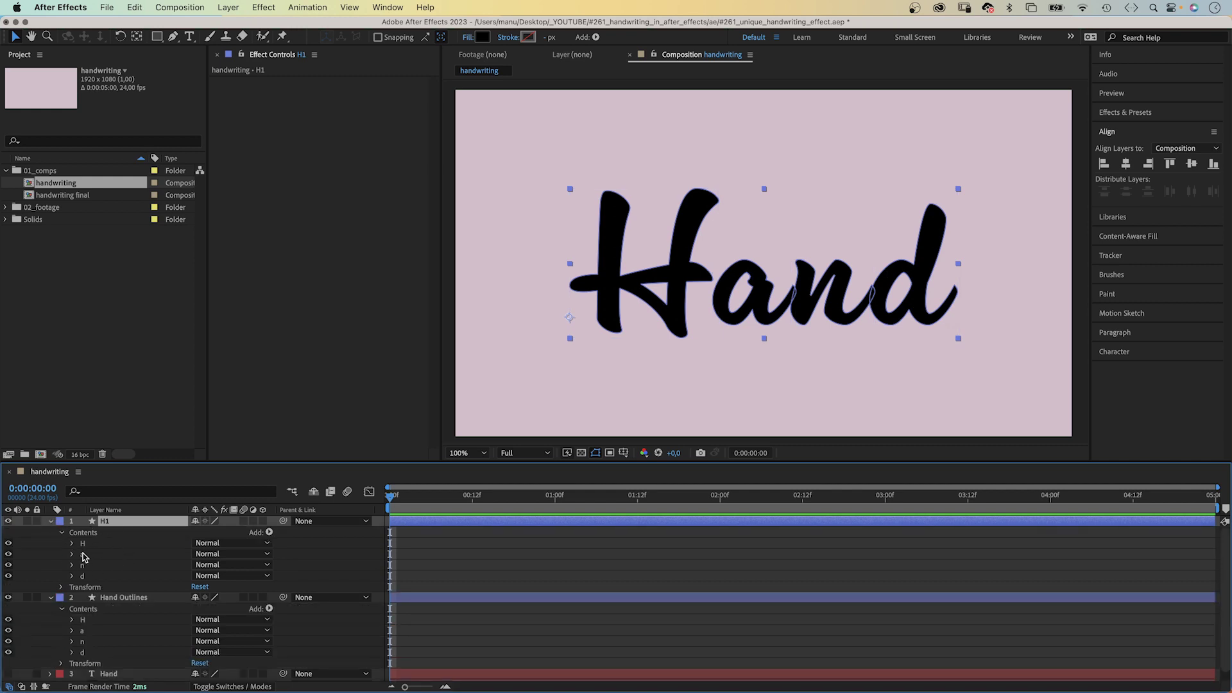
pyautogui.click(87, 554)
pyautogui.keyDown('shift'); pyautogui.click(88, 576); pyautogui.keyUp('shift')
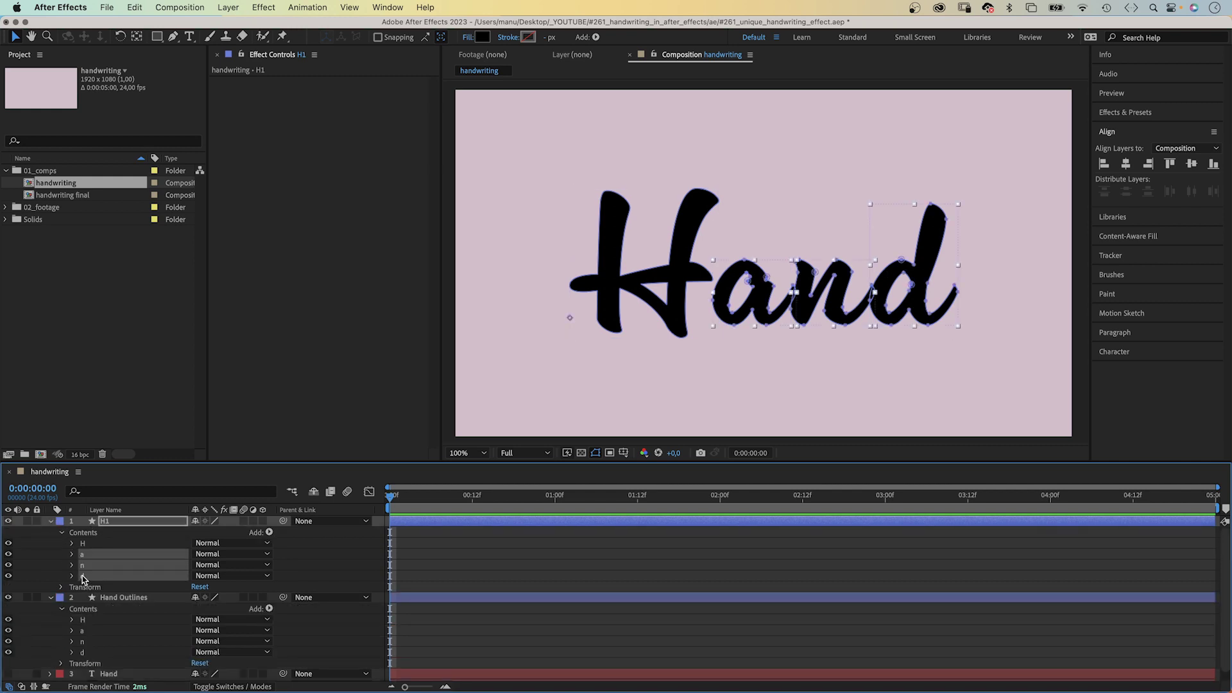
pyautogui.press('Delete')
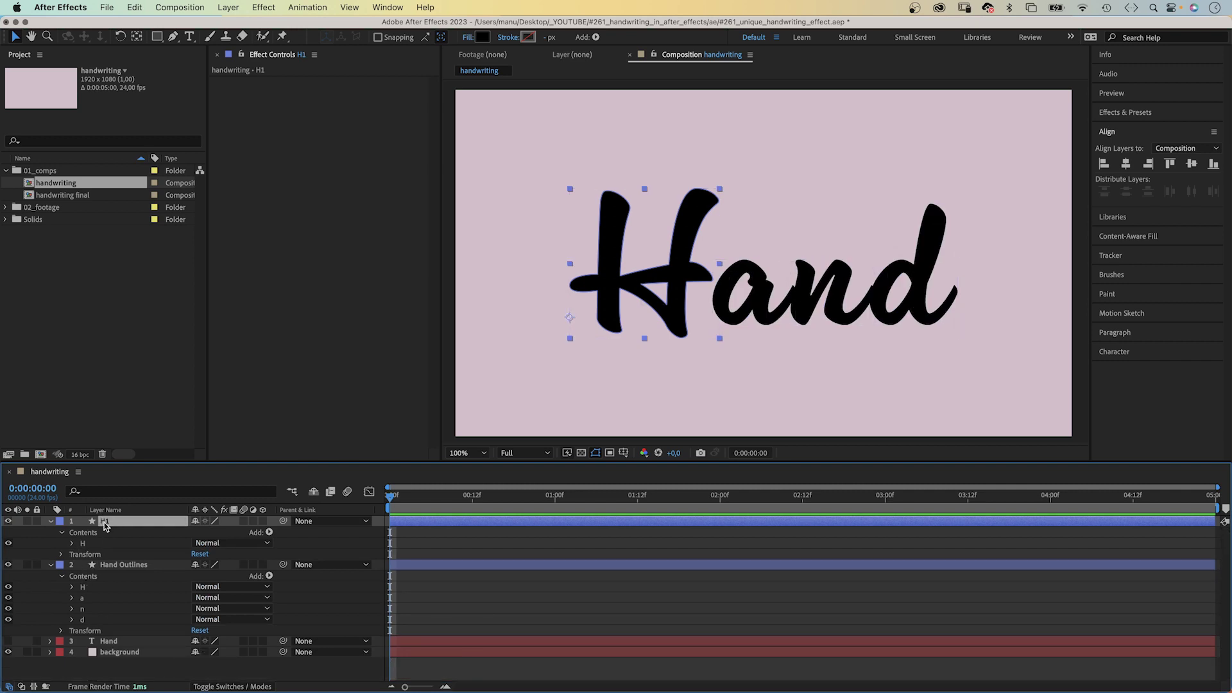
# Duplicate H1 as H2 and hide the Hand Outlines layer.
pyautogui.press('super+d')
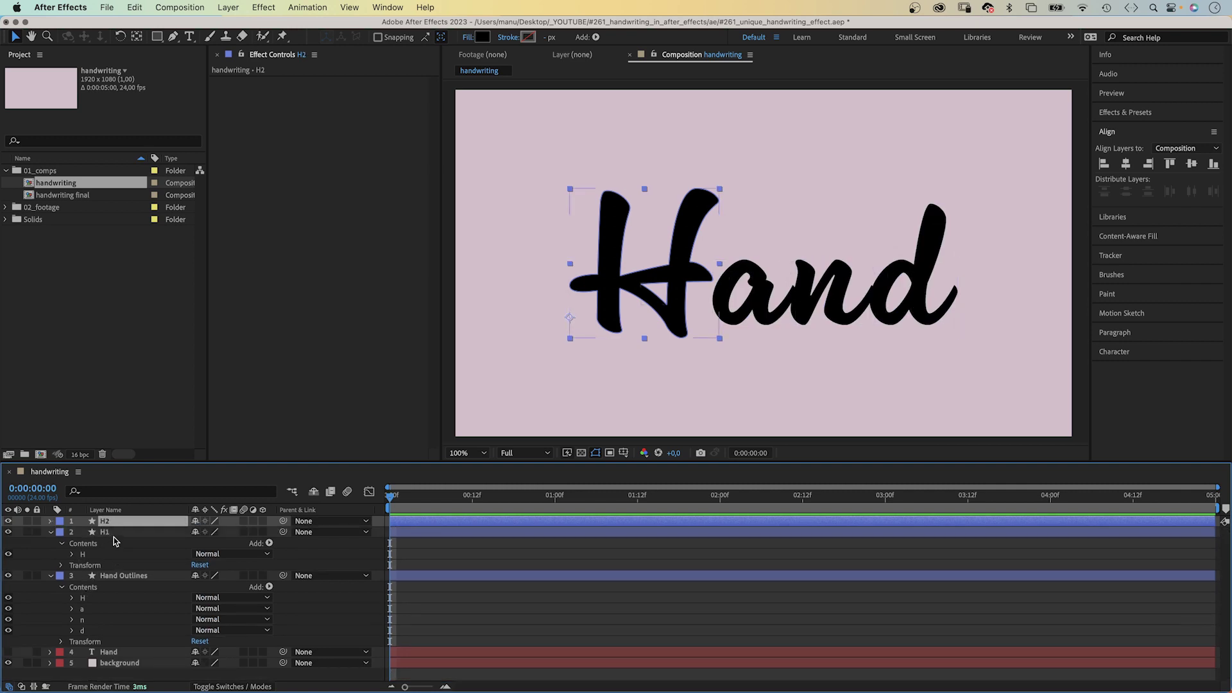
pyautogui.click(8, 576)
pyautogui.click(48, 577)
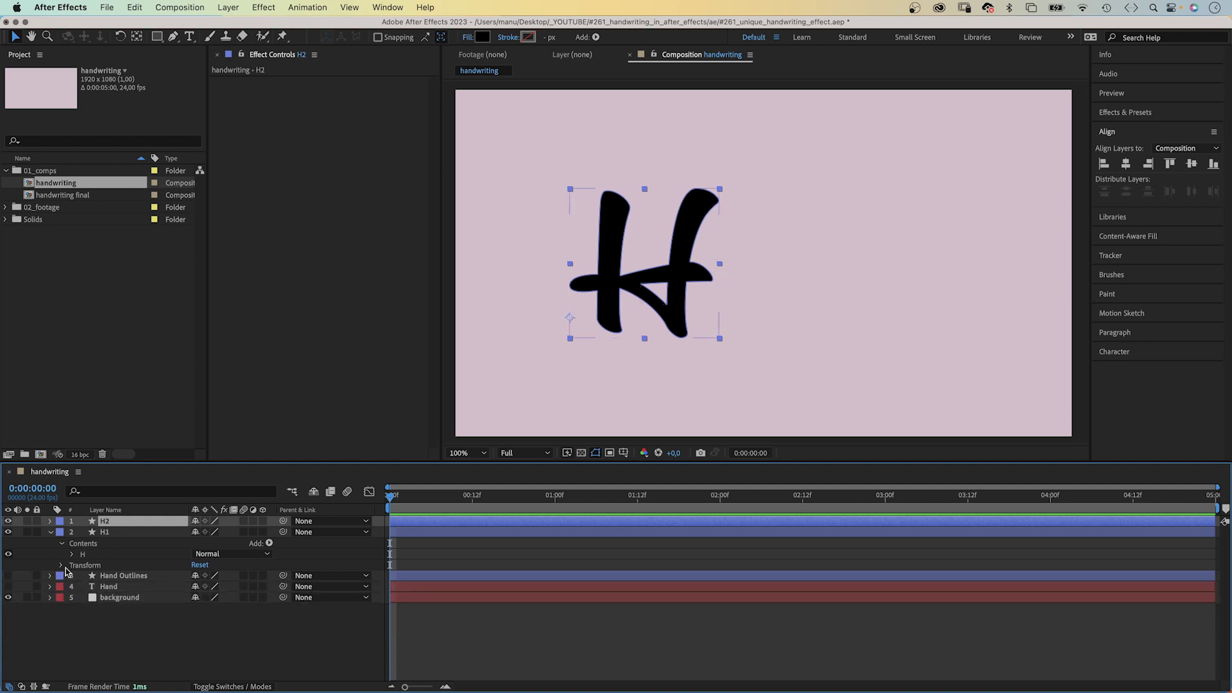
pyautogui.click(71, 555)
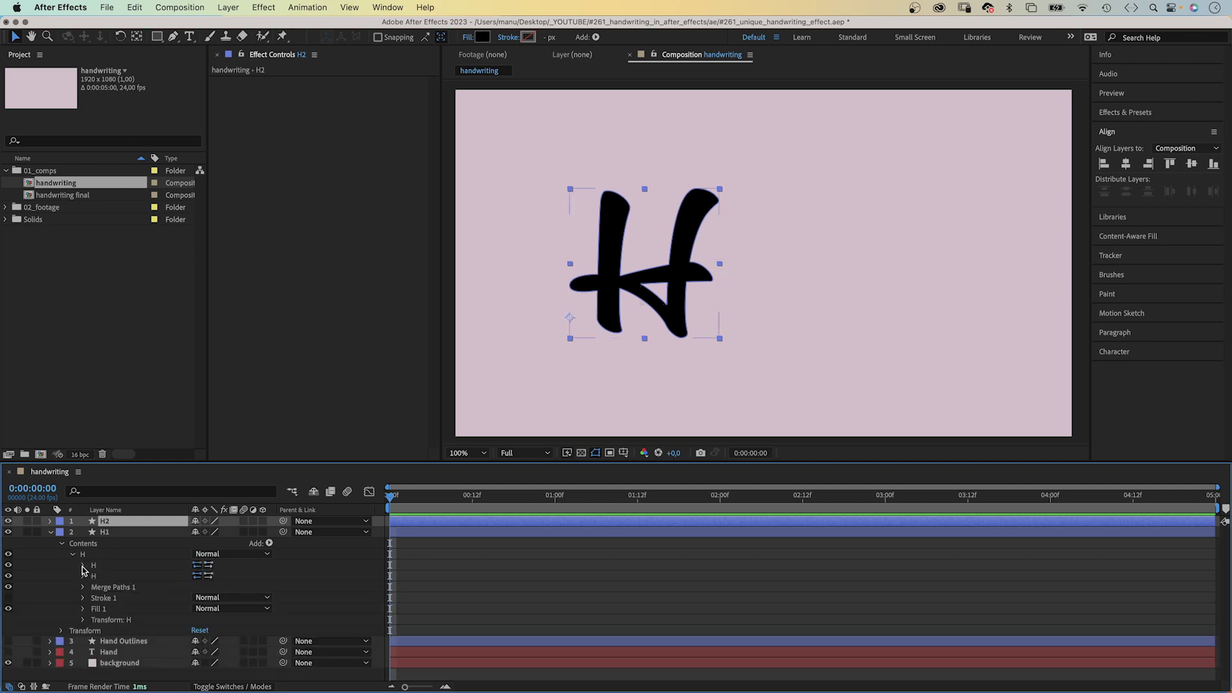
# Expand H1's H path groups, hide H2 and zoom in on the H stem.
pyautogui.click(84, 568)
pyautogui.click(118, 576)
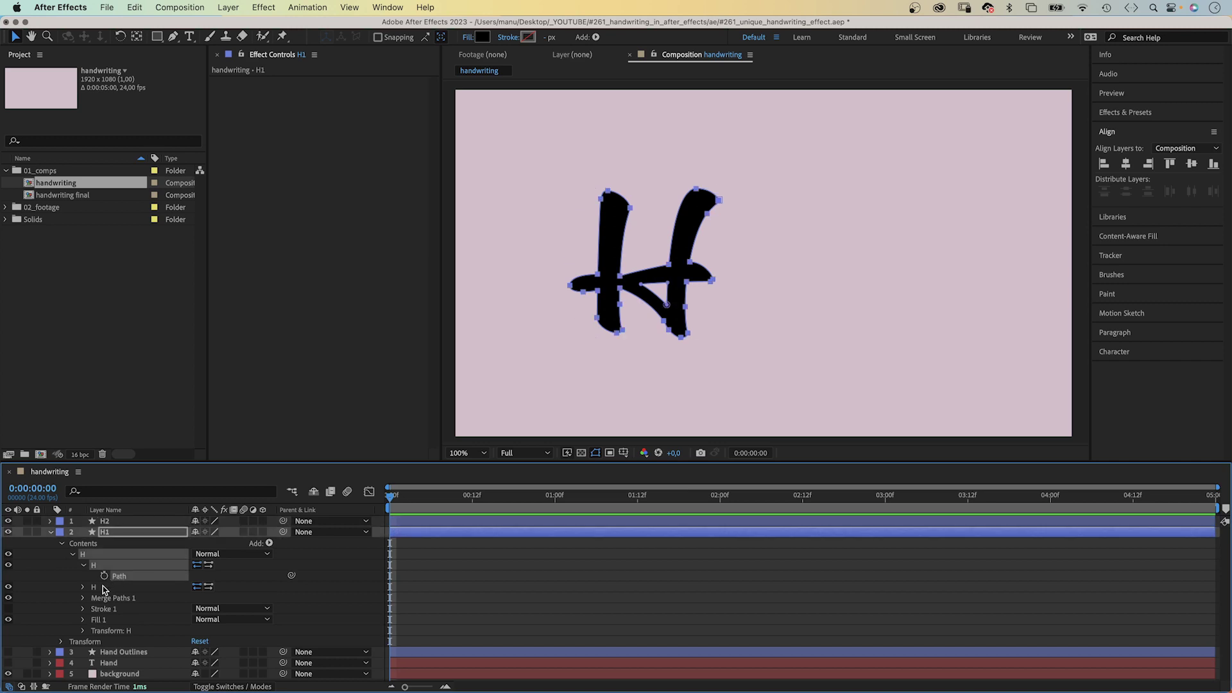
pyautogui.click(99, 588)
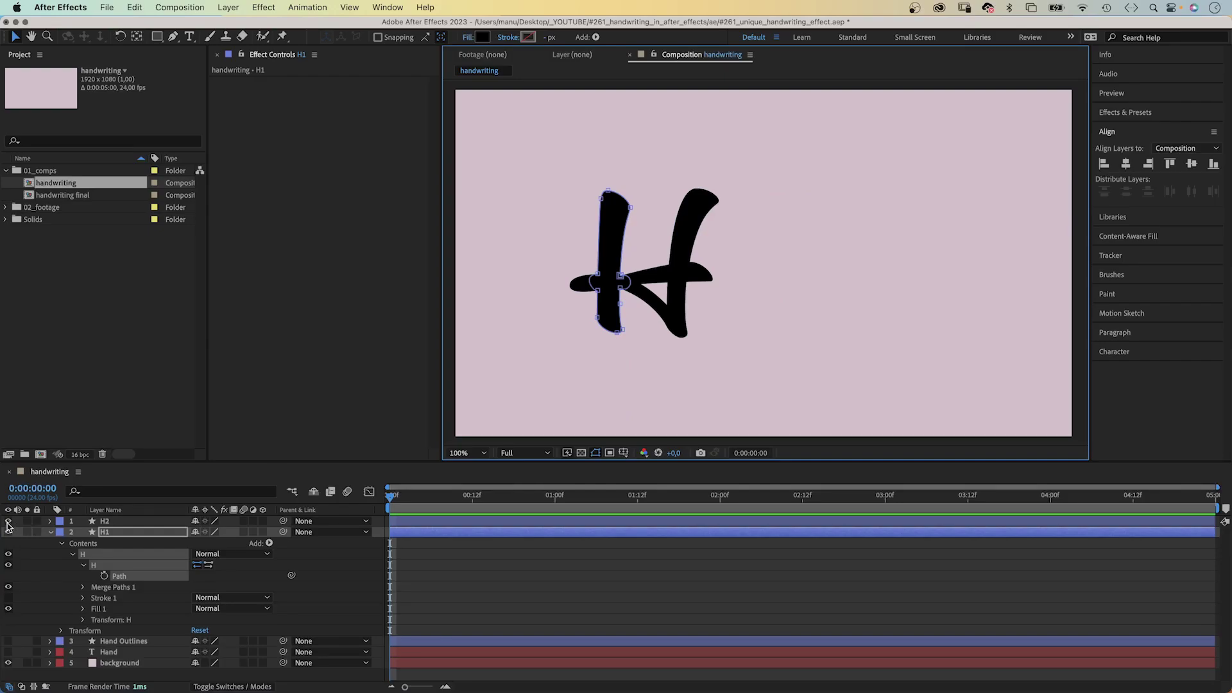
pyautogui.click(8, 521)
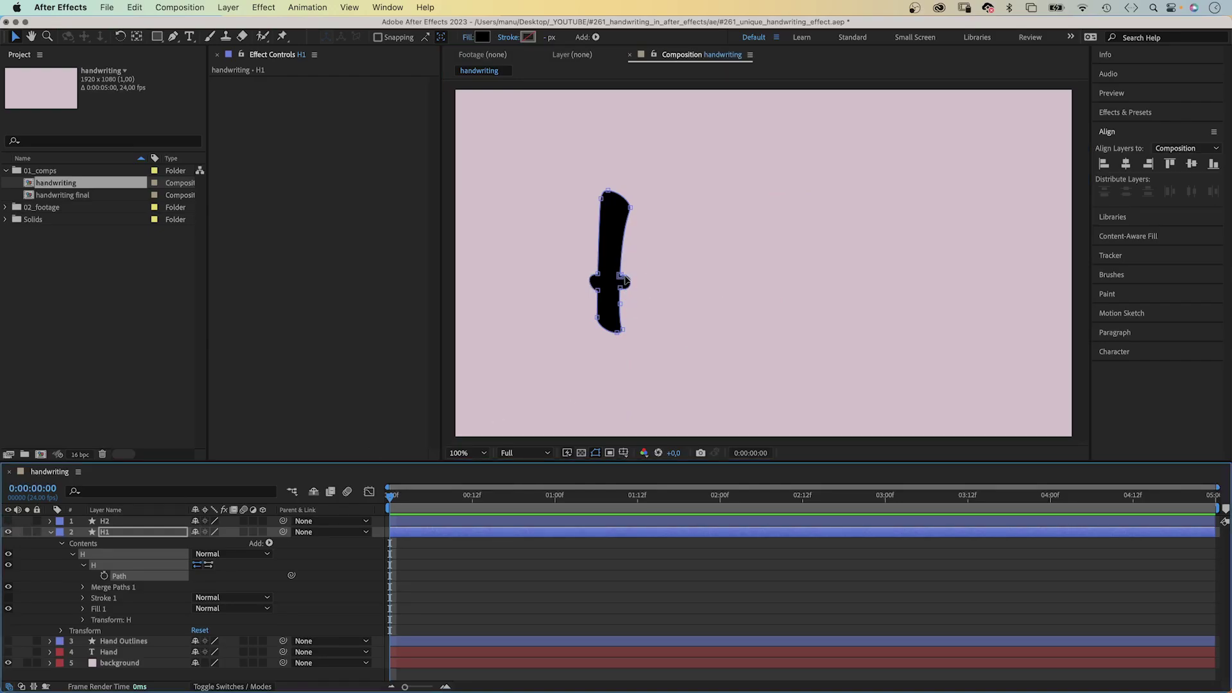
pyautogui.press('.')
pyautogui.press('h')
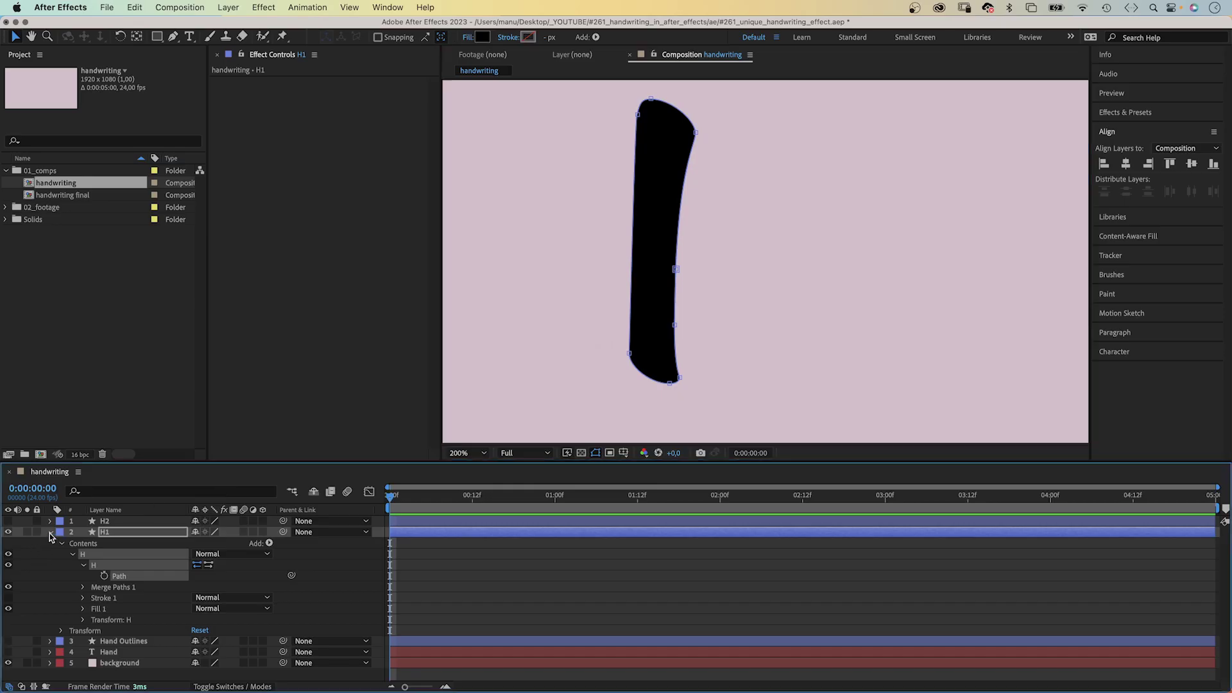
# Show H2, expand its H group, hide H1 and toggle path outlines to review the crossbar and right stroke.
pyautogui.click(8, 521)
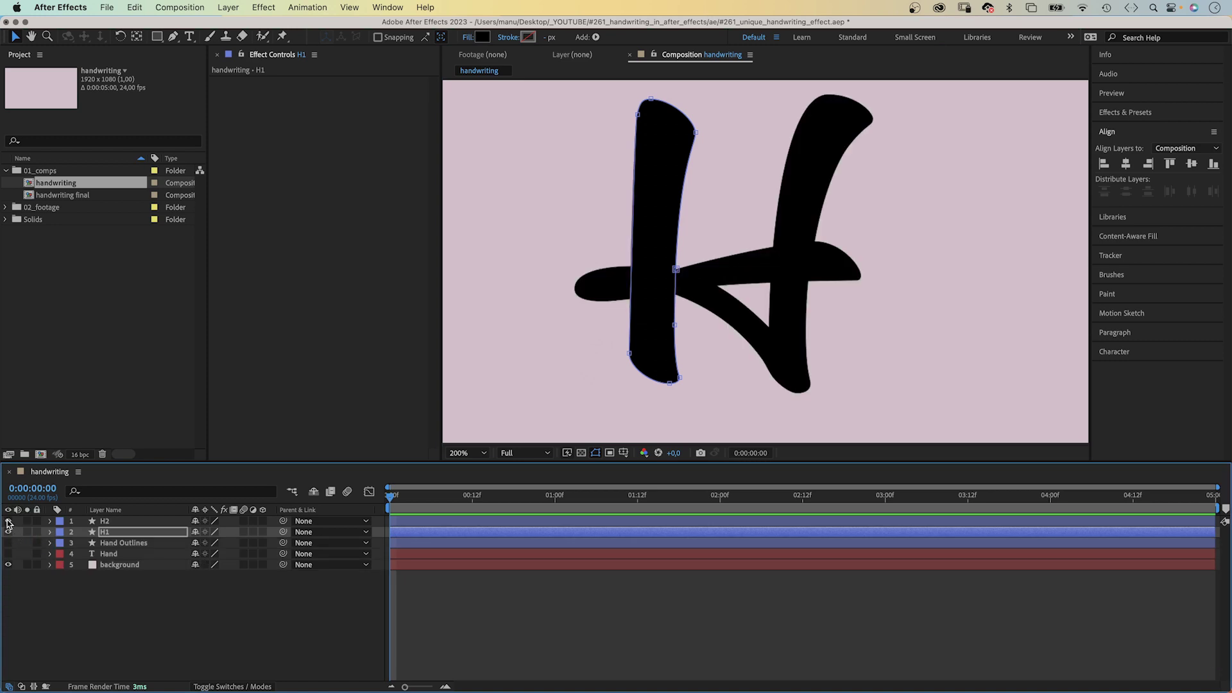
pyautogui.click(104, 521)
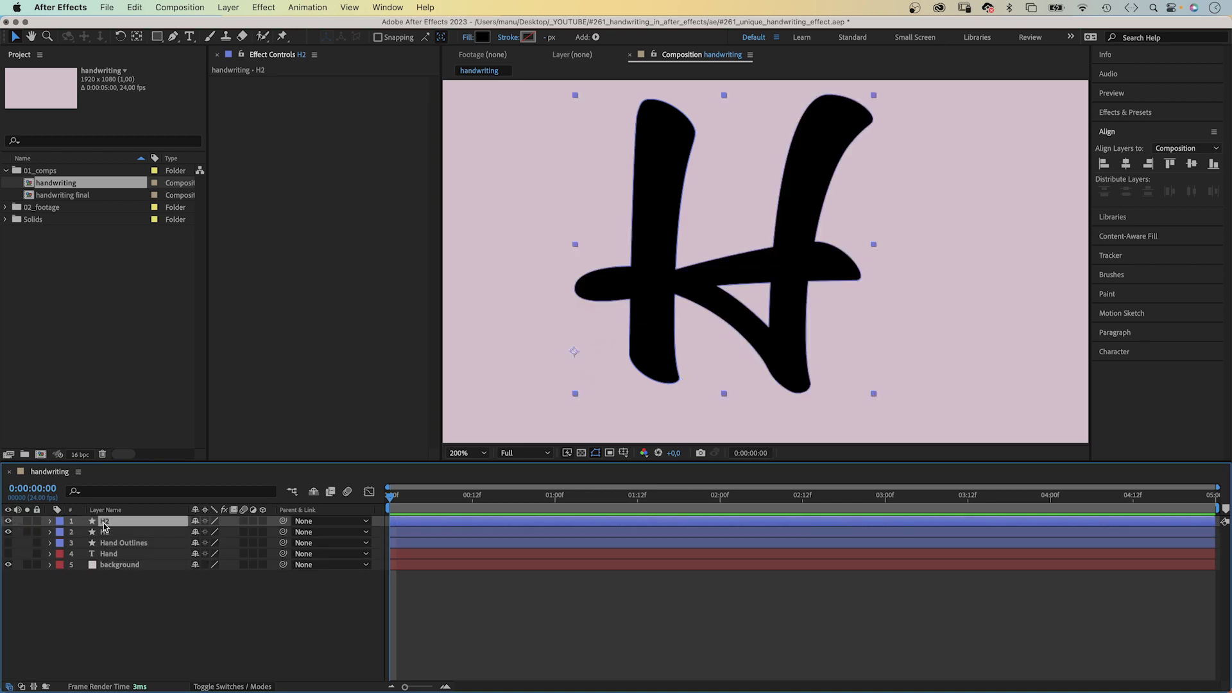
pyautogui.click(49, 521)
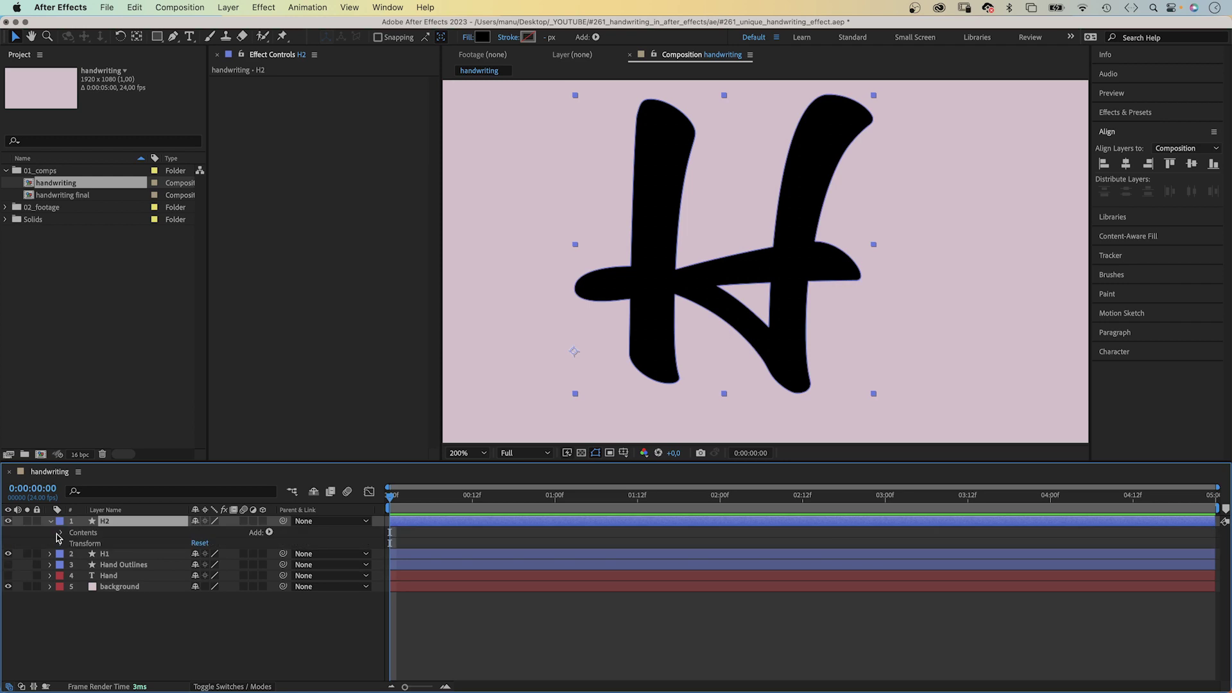
pyautogui.click(61, 532)
pyautogui.click(70, 544)
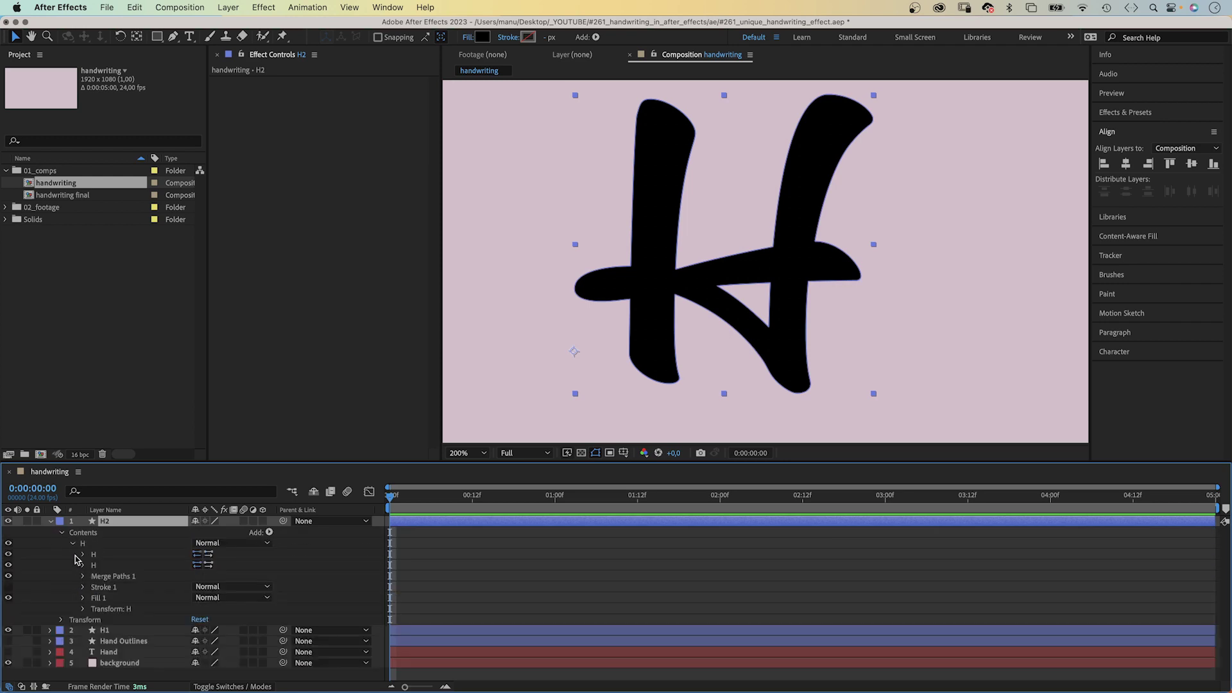
pyautogui.click(8, 630)
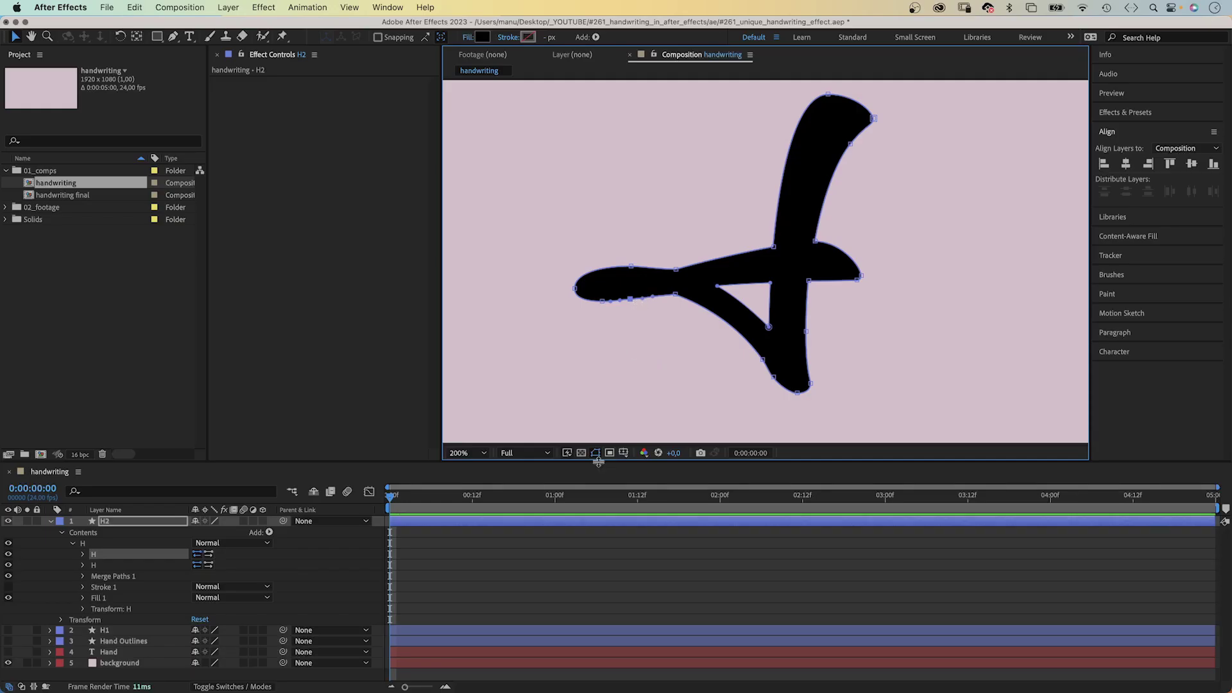
pyautogui.click(597, 453)
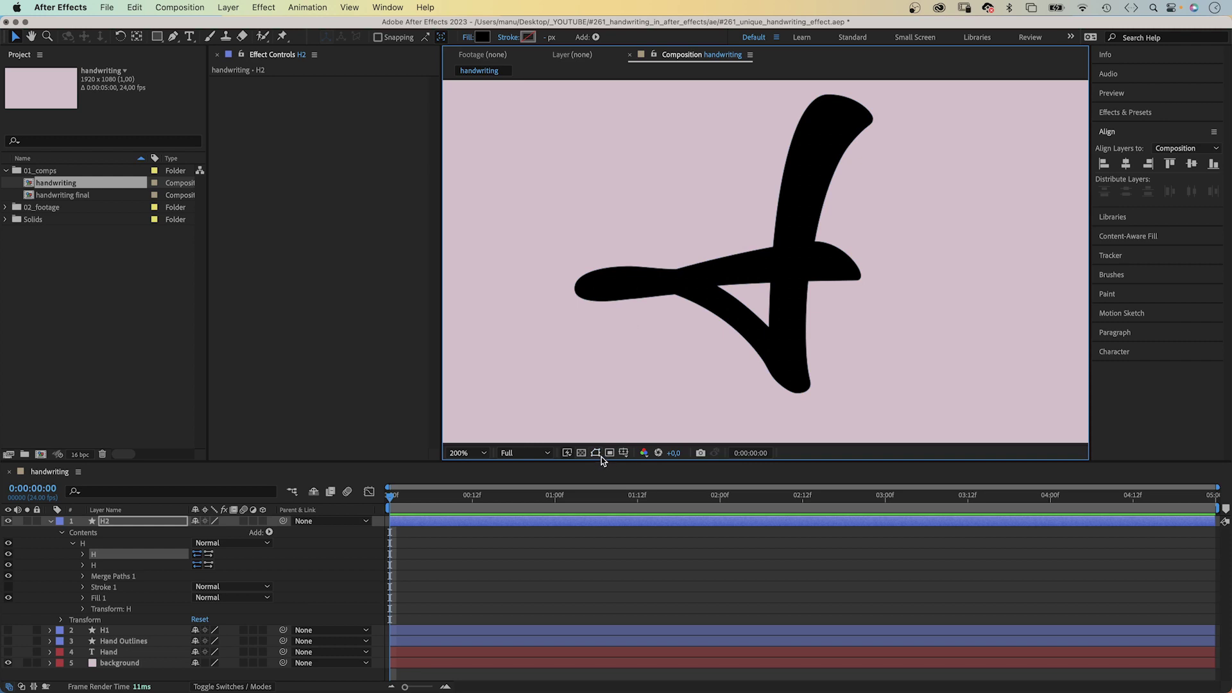
pyautogui.click(596, 453)
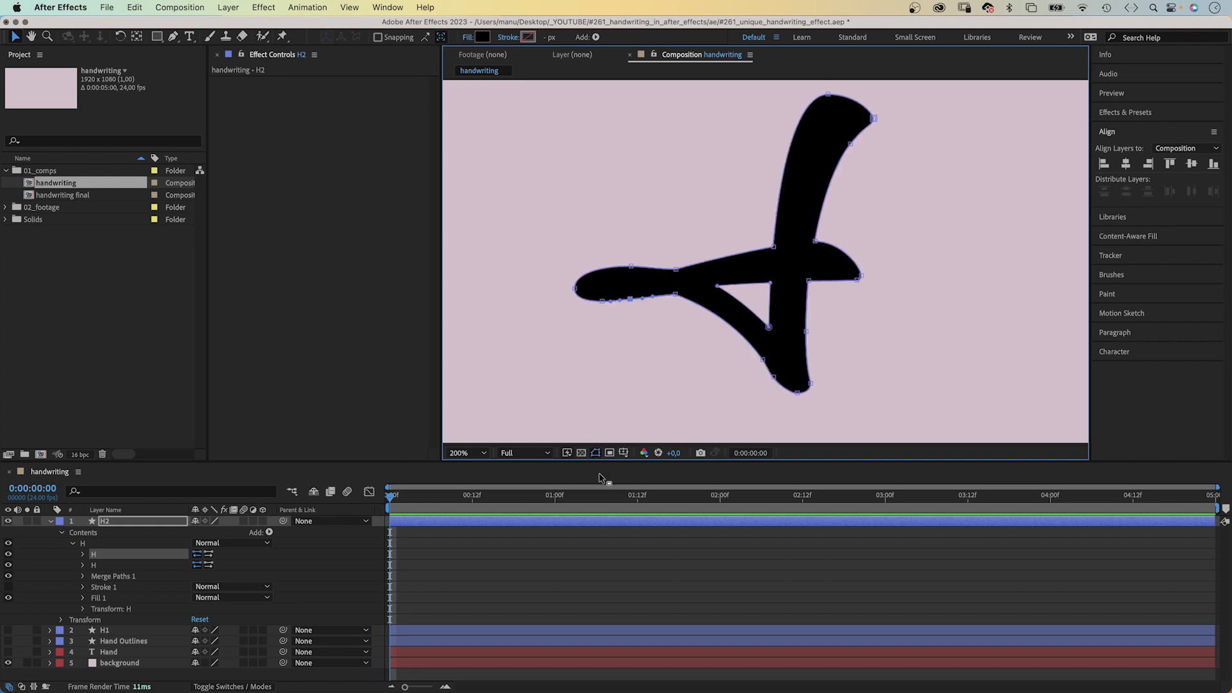
pyautogui.click(50, 521)
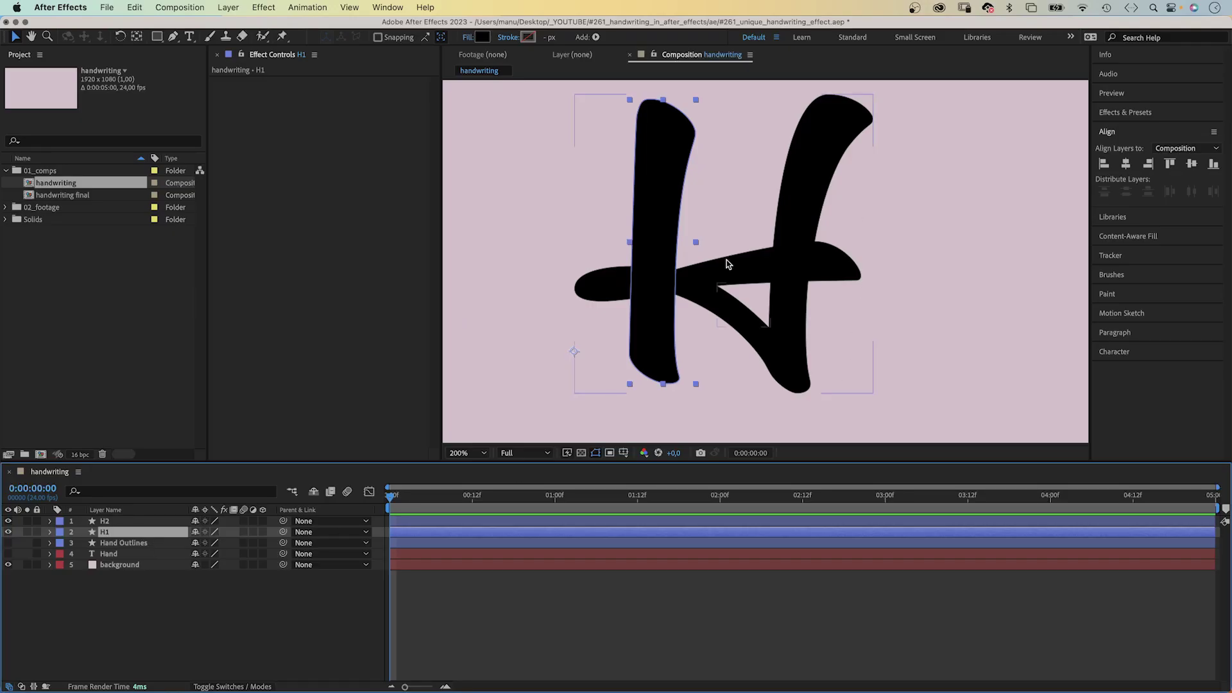
# Duplicate Hand Outlines three times, rename the top copy 'a' and delete its other letter groups.
pyautogui.click(134, 544)
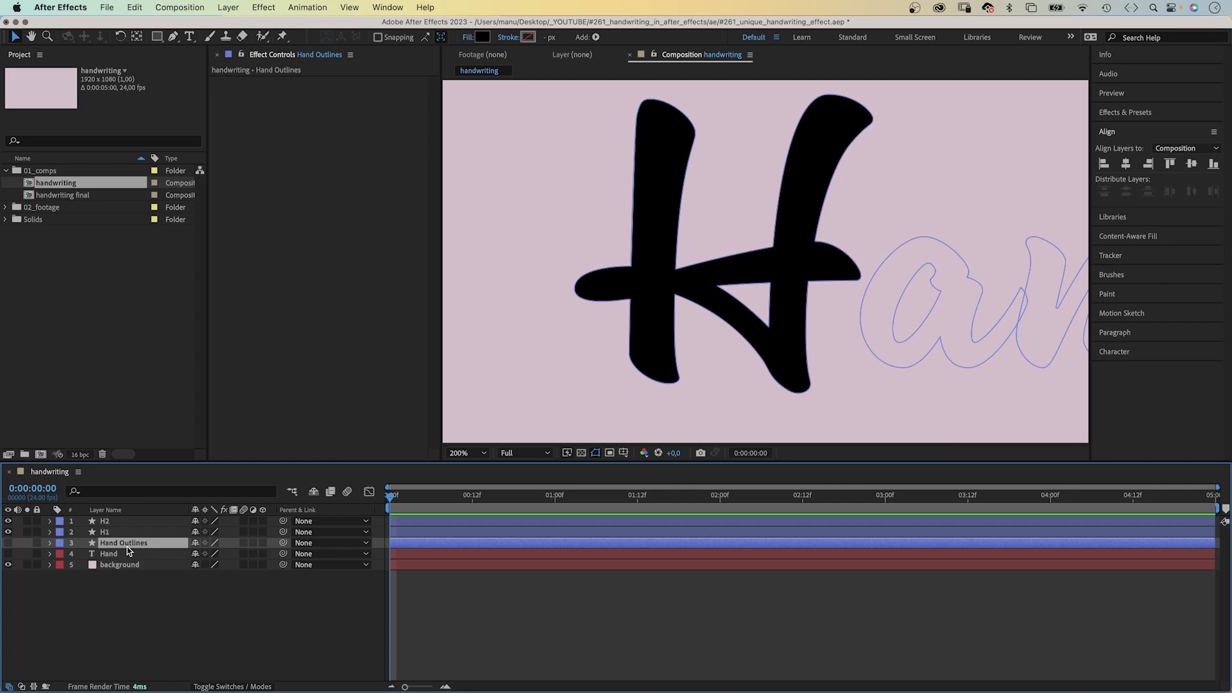
pyautogui.press('super+d')
pyautogui.press('super+d')
pyautogui.press('super+d')
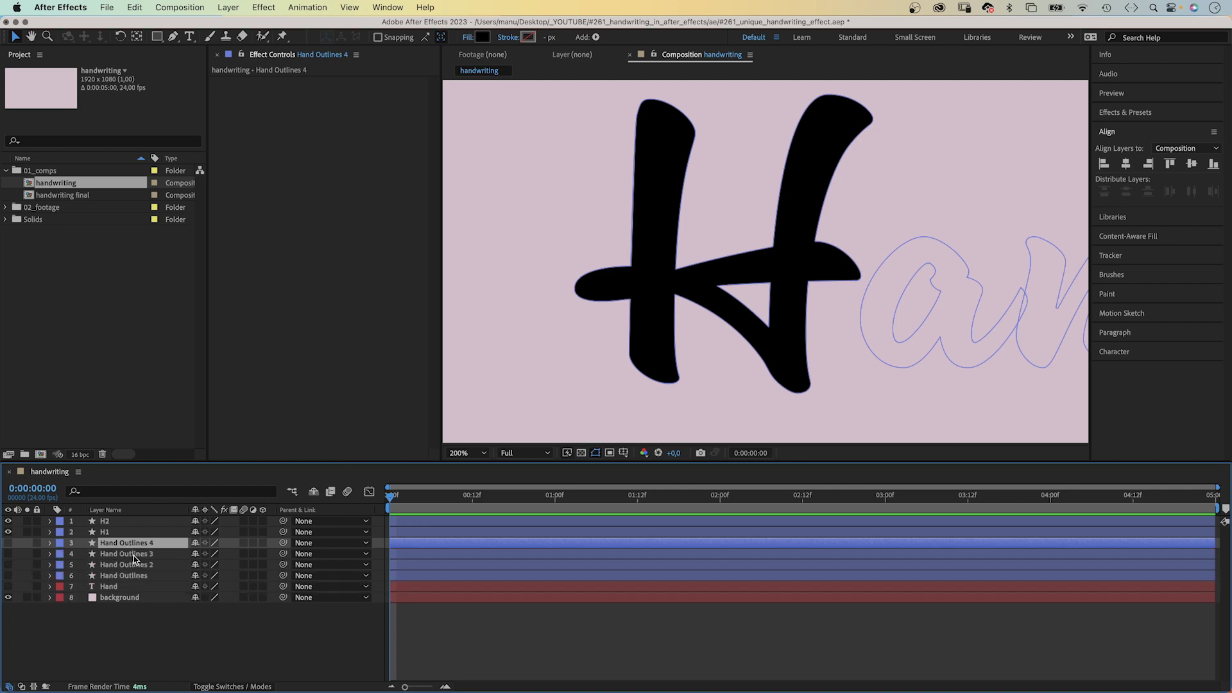
pyautogui.press('Return')
pyautogui.write('a')
pyautogui.press('Return')
pyautogui.click(50, 543)
pyautogui.click(83, 564)
pyautogui.press('Delete')
pyautogui.click(83, 576)
pyautogui.press('Delete')
# Rename Hand Outlines 3 to 'n' and delete every group except the n.
pyautogui.click(83, 575)
pyautogui.press('Delete')
pyautogui.click(50, 543)
pyautogui.click(107, 554)
pyautogui.press('Return')
pyautogui.write('n')
pyautogui.click(50, 553)
pyautogui.click(83, 576)
pyautogui.press('Delete')
pyautogui.click(83, 576)
# Rename Hand Outlines 2 to 'd' and delete its other letter groups.
pyautogui.press('Delete')
pyautogui.click(50, 554)
pyautogui.click(103, 565)
pyautogui.press('Return')
pyautogui.write('d')
pyautogui.click(50, 564)
pyautogui.click(83, 586)
pyautogui.press('Delete')
pyautogui.click(83, 587)
pyautogui.press('Delete')
# Make layers a, n and d visible and lock the Hand Outlines and Hand layers.
pyautogui.moveTo(8, 543); pyautogui.dragTo(9, 564)
pyautogui.click(50, 565)
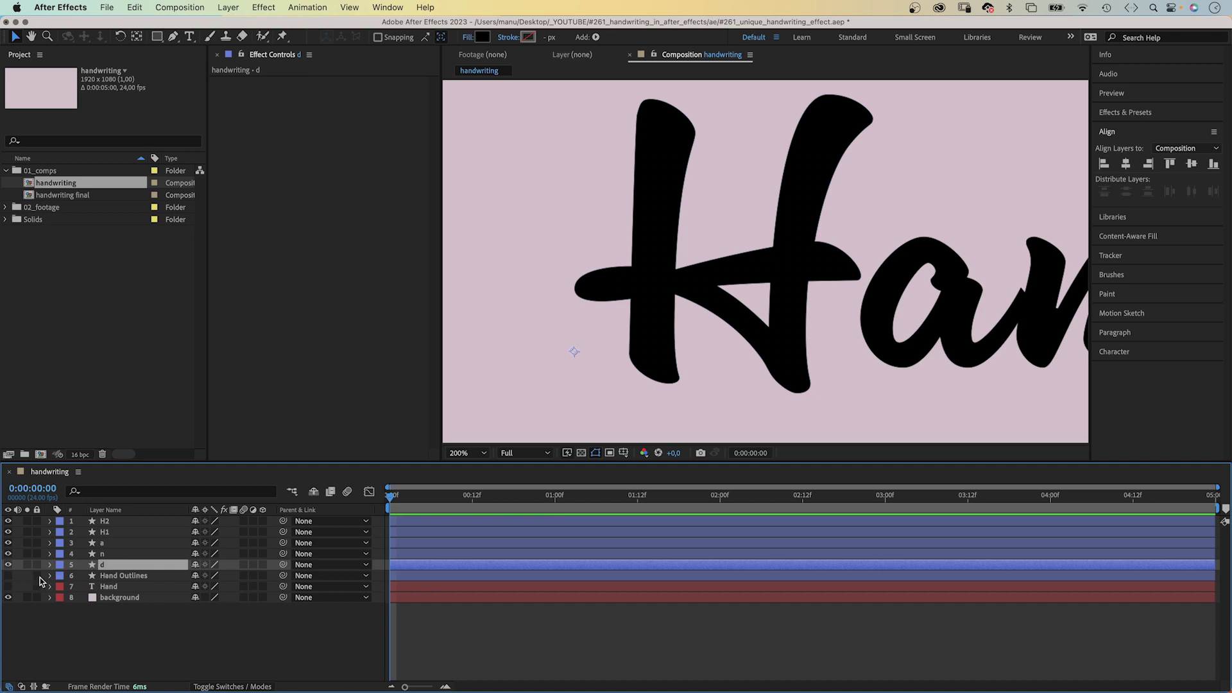
pyautogui.moveTo(36, 577); pyautogui.dragTo(36, 588)
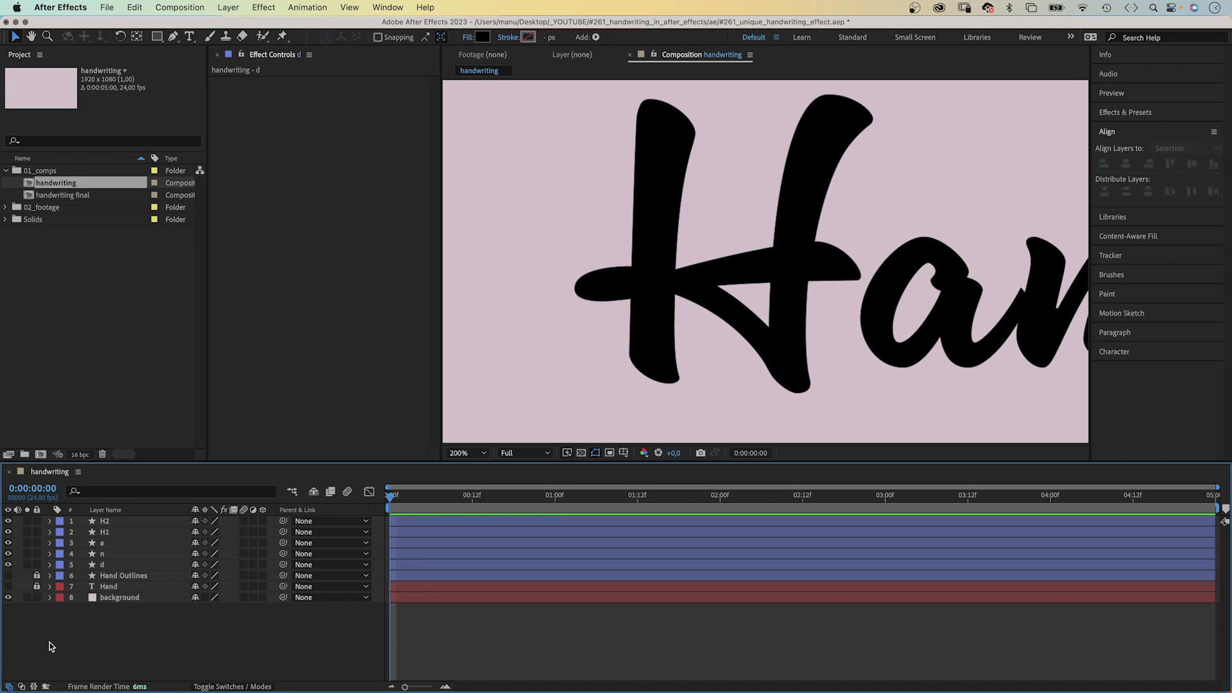
# Fit the composition in the viewer, then check the names of layers n and d.
pyautogui.click(456, 453)
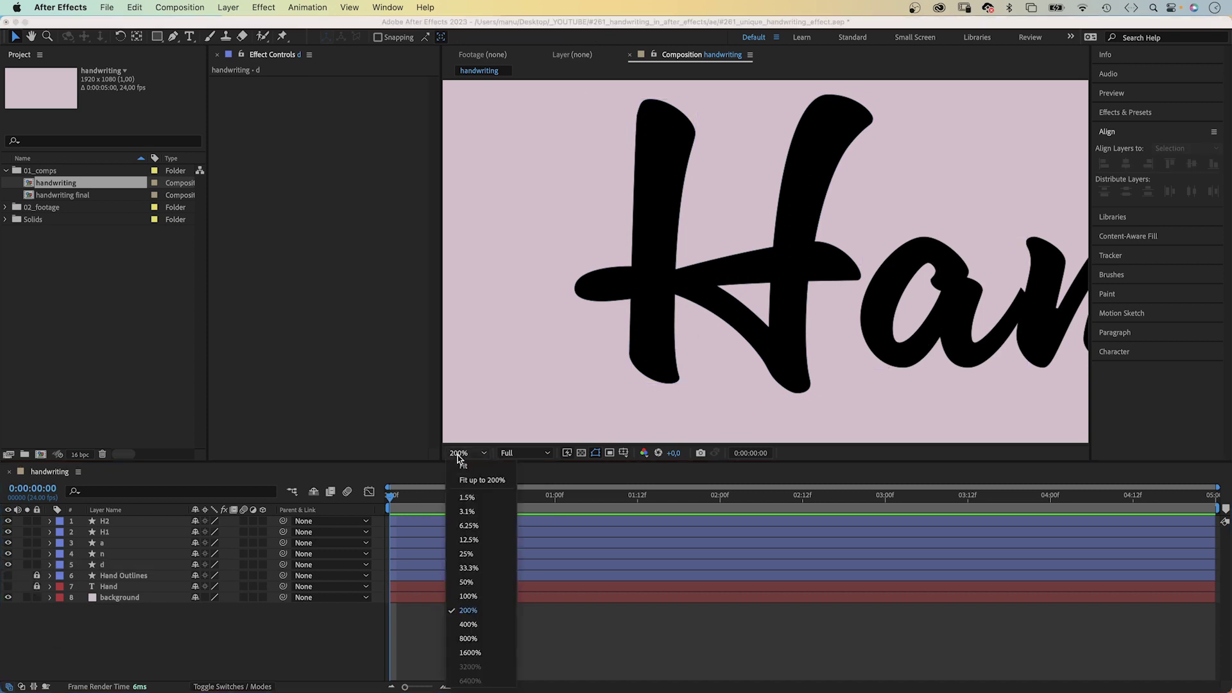
pyautogui.click(469, 468)
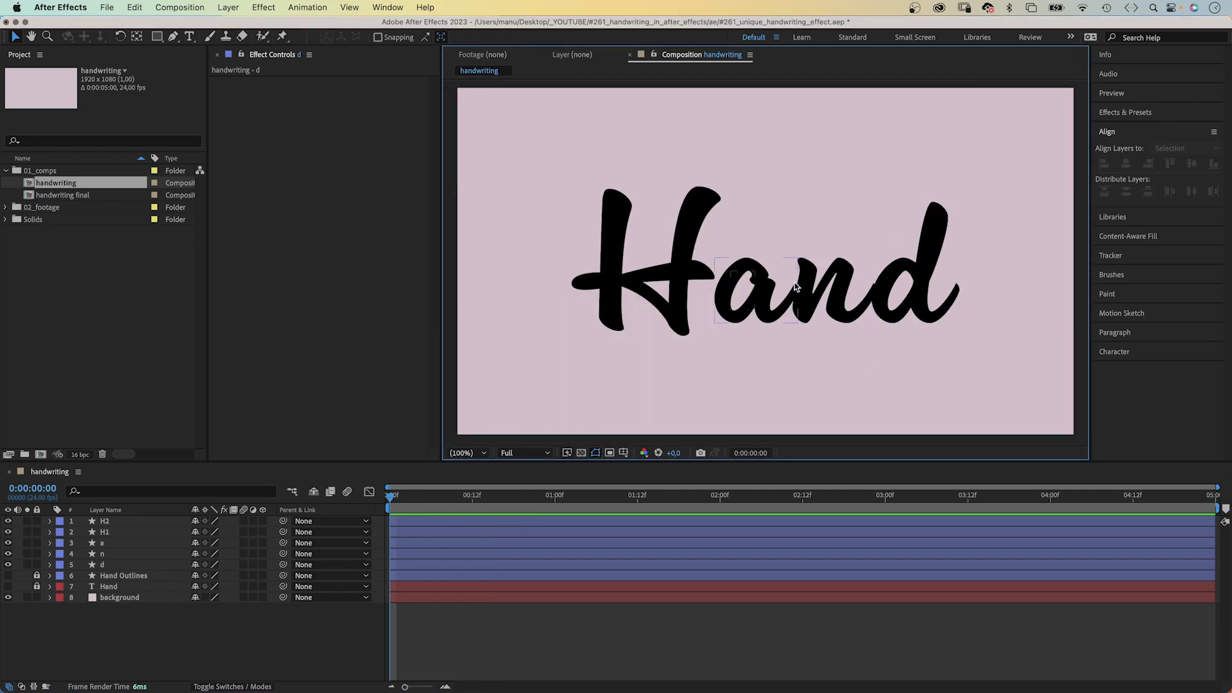
pyautogui.click(110, 553)
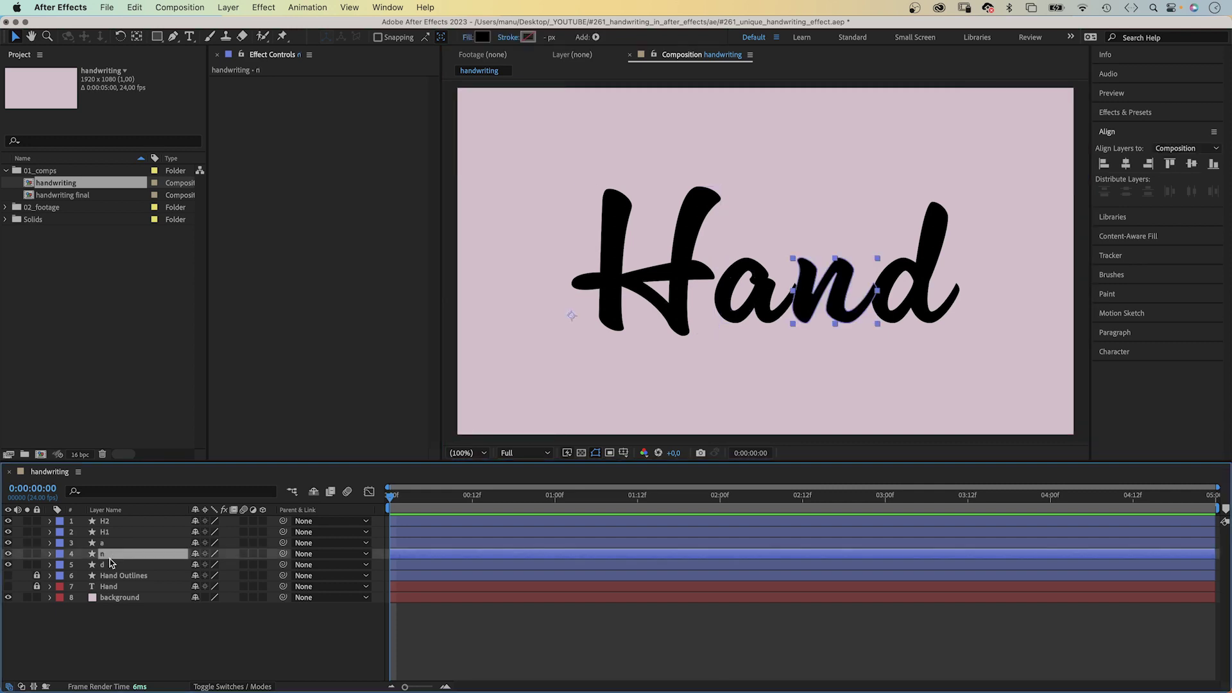
pyautogui.press('Return')
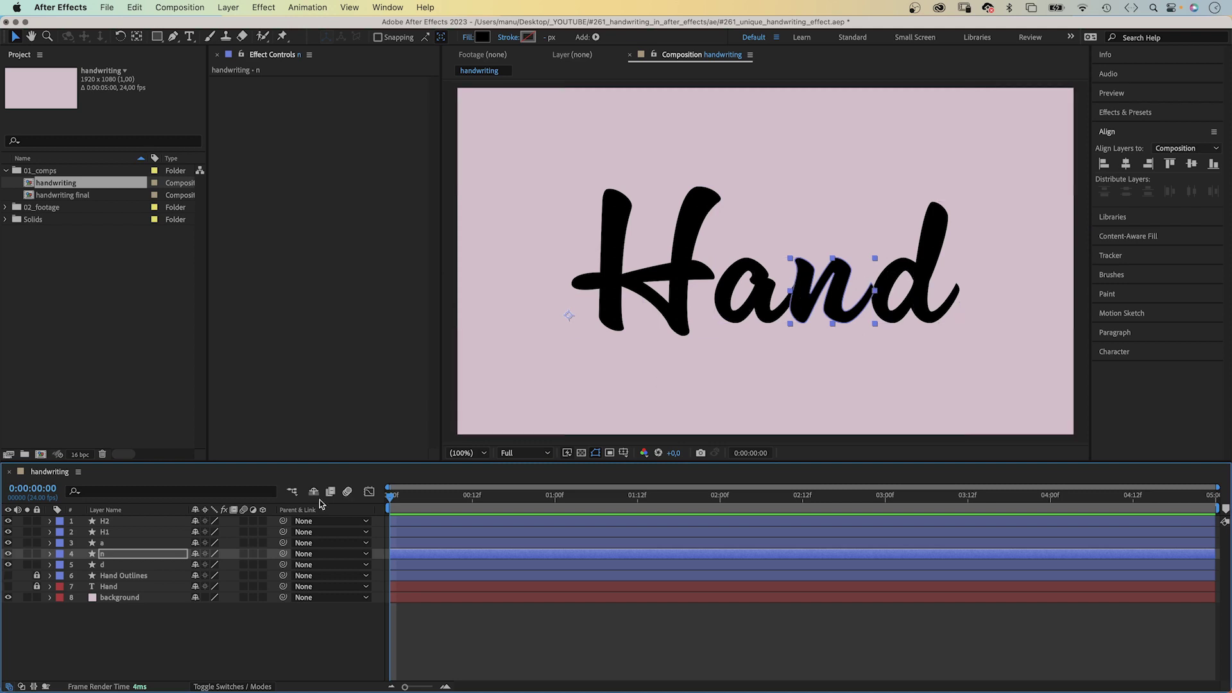
pyautogui.click(109, 568)
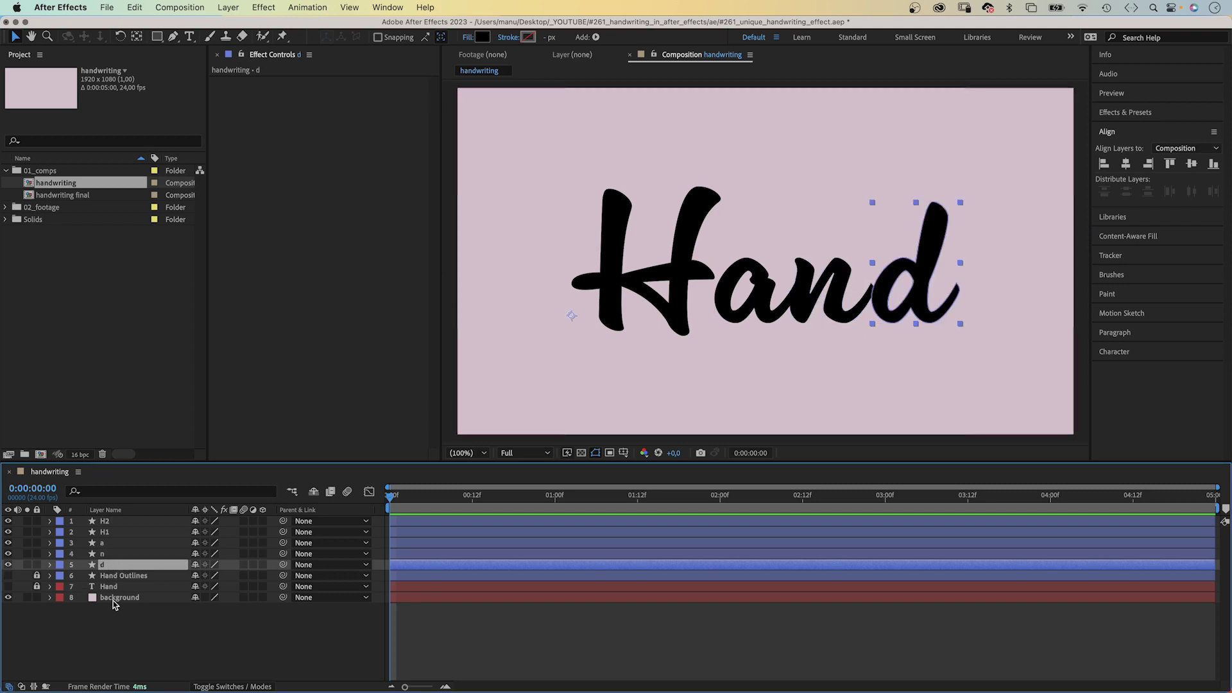
pyautogui.press('Return')
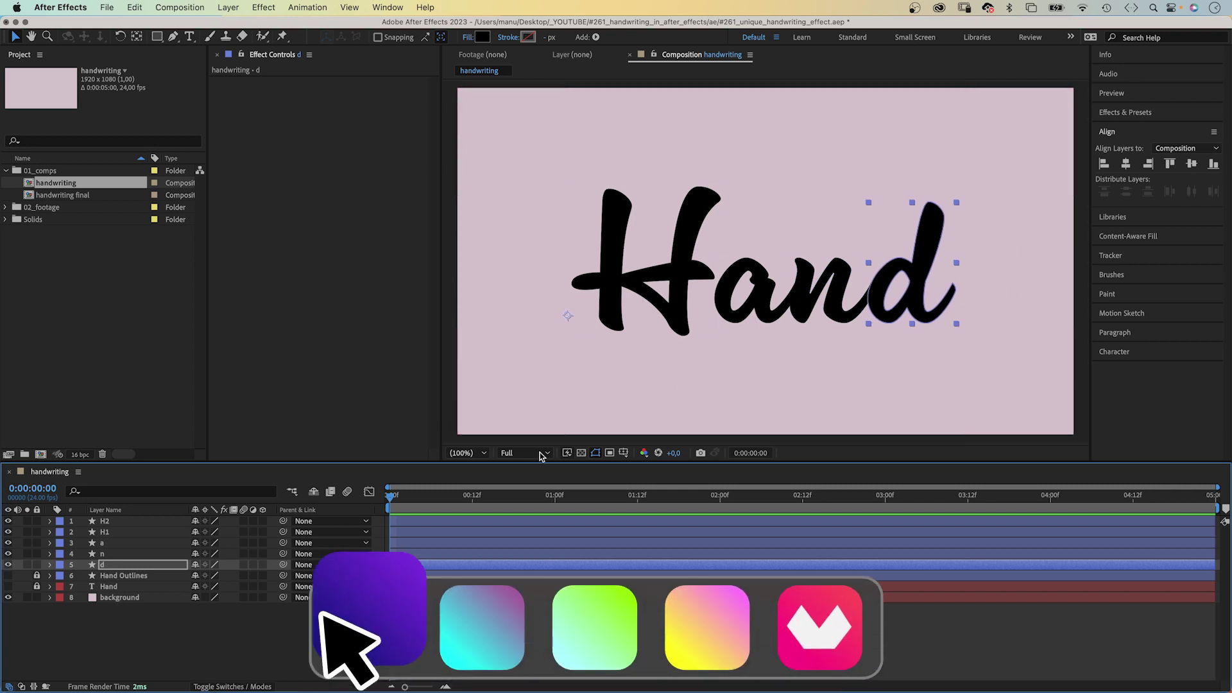
pyautogui.click(225, 641)
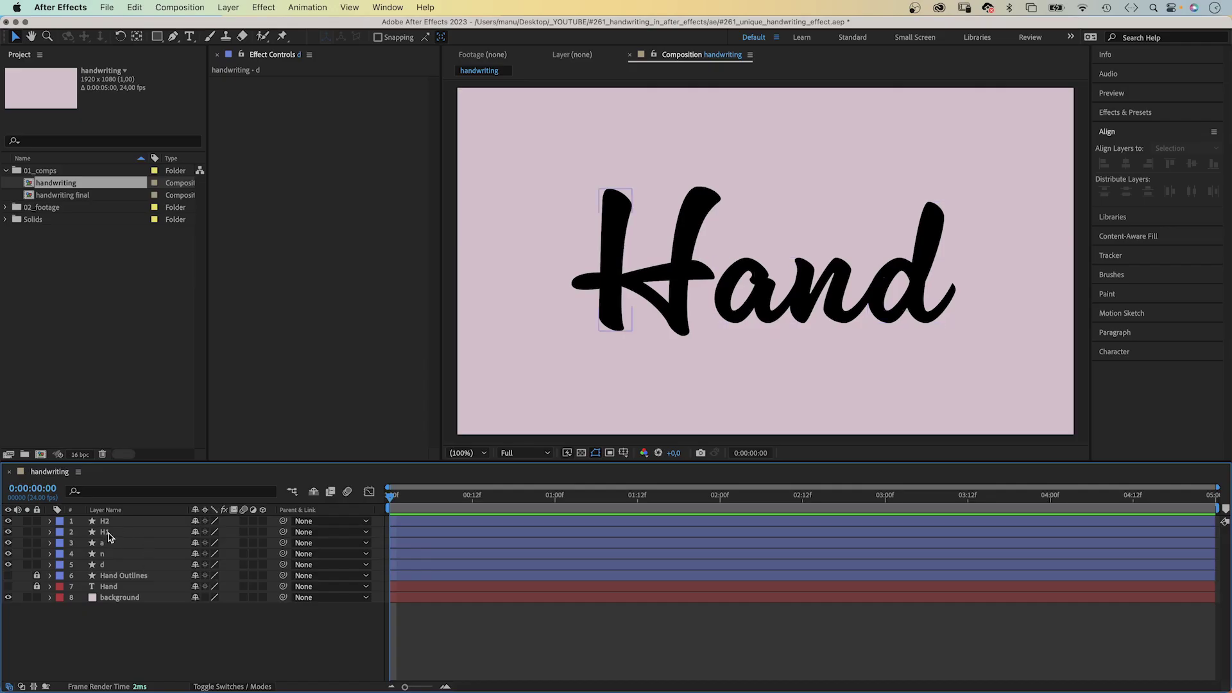
# Set the Pen tool to no fill and a white 100 px stroke with nothing selected.
pyautogui.click(108, 533)
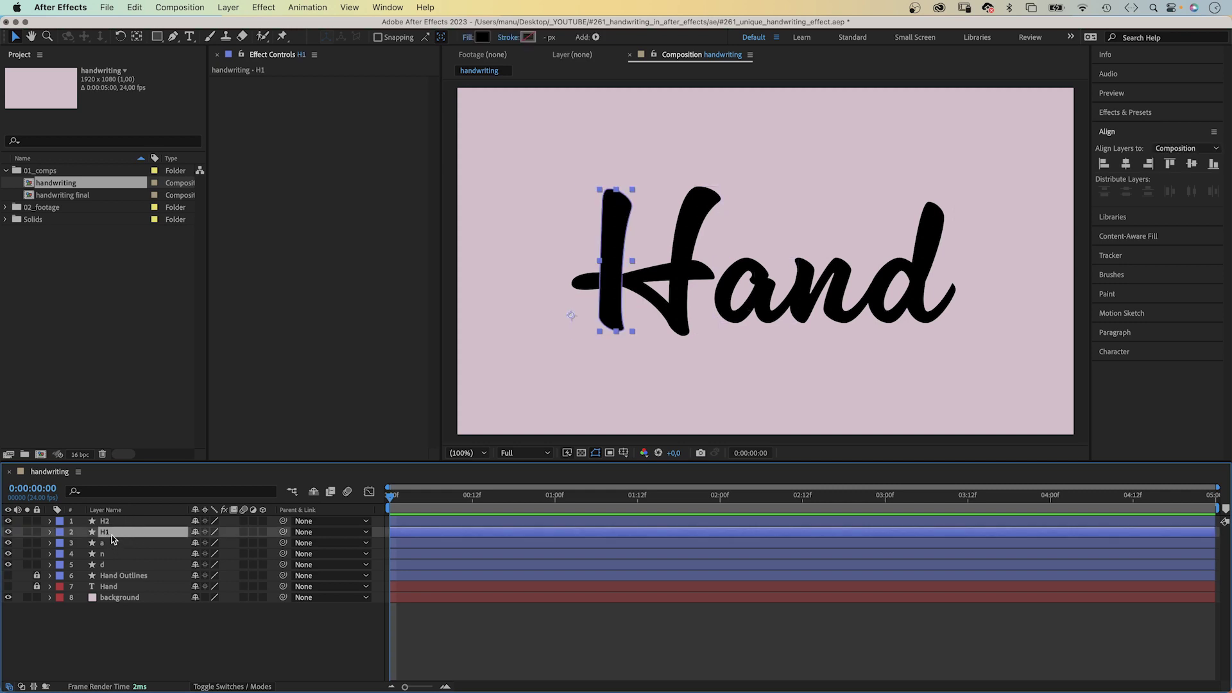
pyautogui.click(129, 638)
pyautogui.click(173, 37)
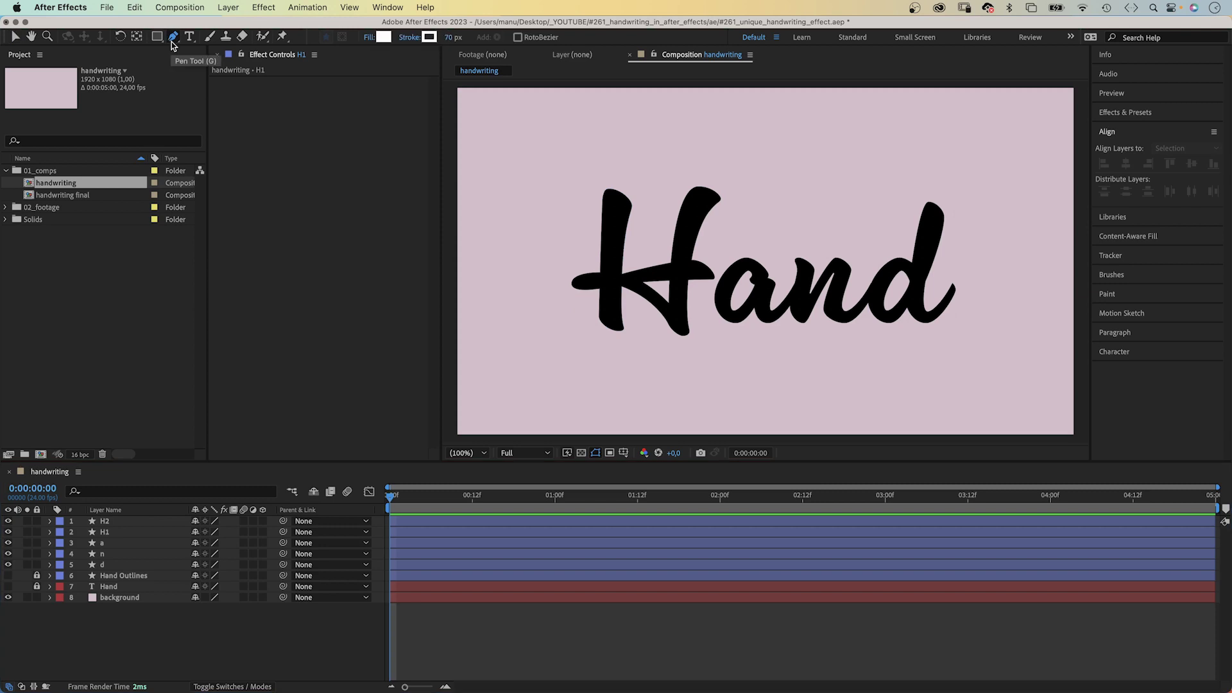
pyautogui.click(370, 37)
pyautogui.click(497, 143)
pyautogui.click(598, 213)
pyautogui.click(428, 37)
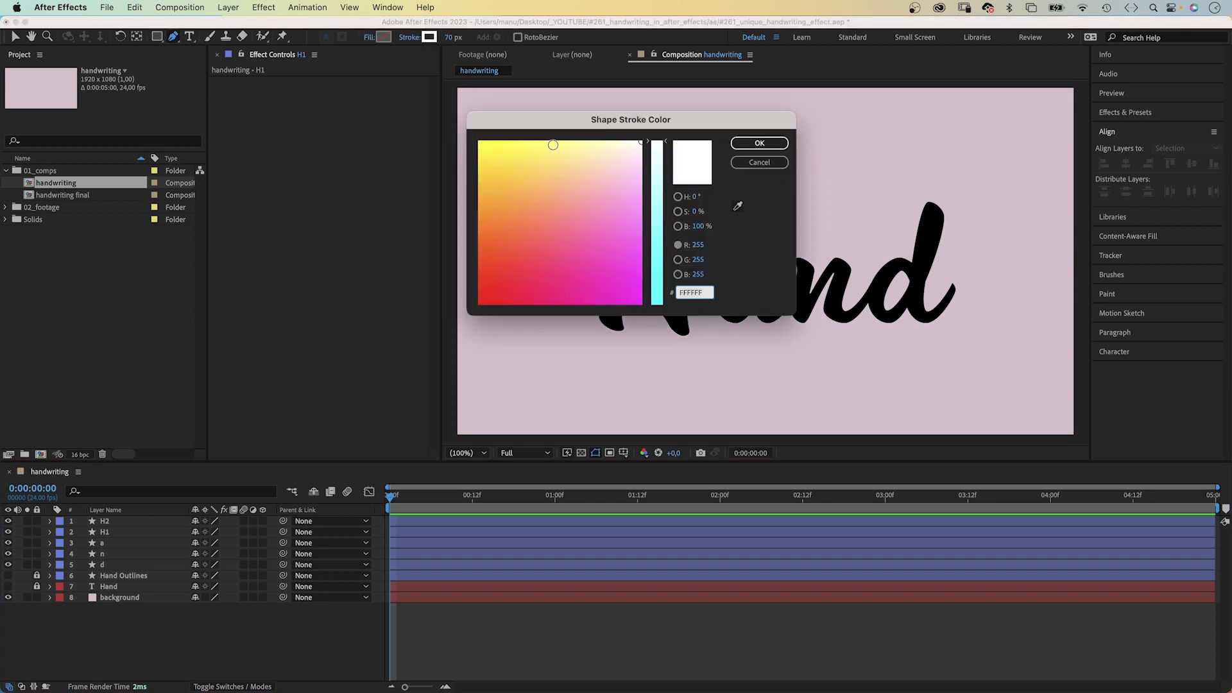
pyautogui.click(759, 142)
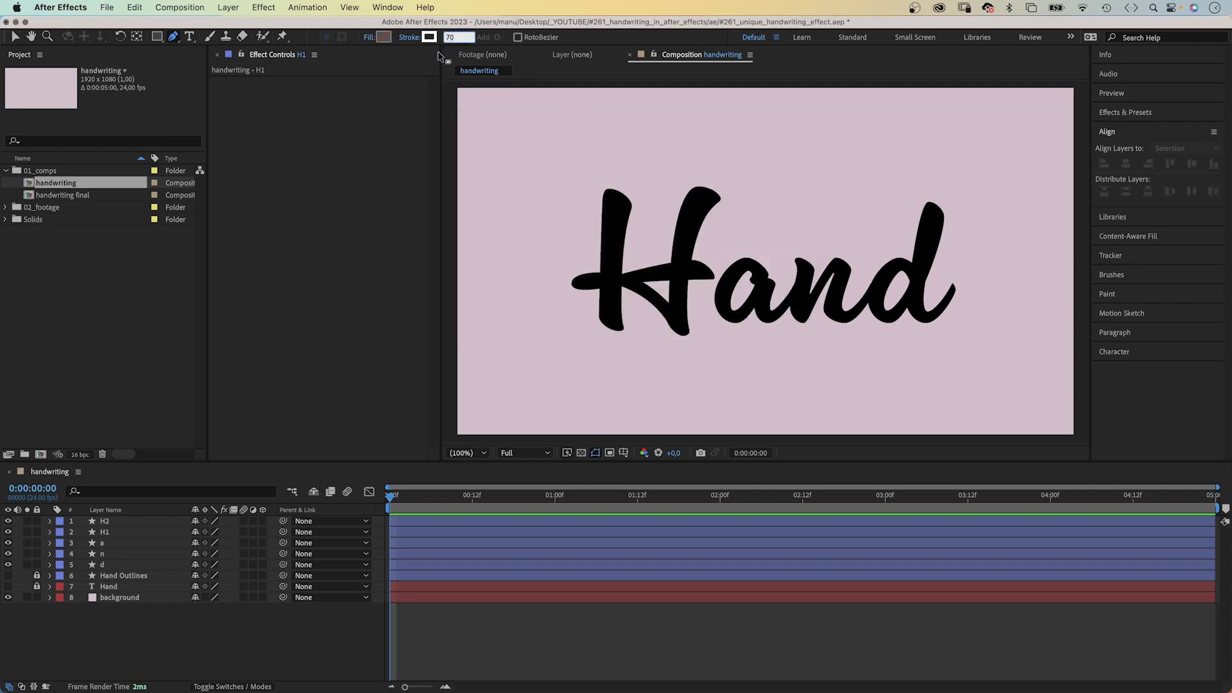
pyautogui.write('100')
pyautogui.press('Return')
# At 200% zoom, draw the stroke path down the H stem and begin renaming the layer.
pyautogui.click(461, 453)
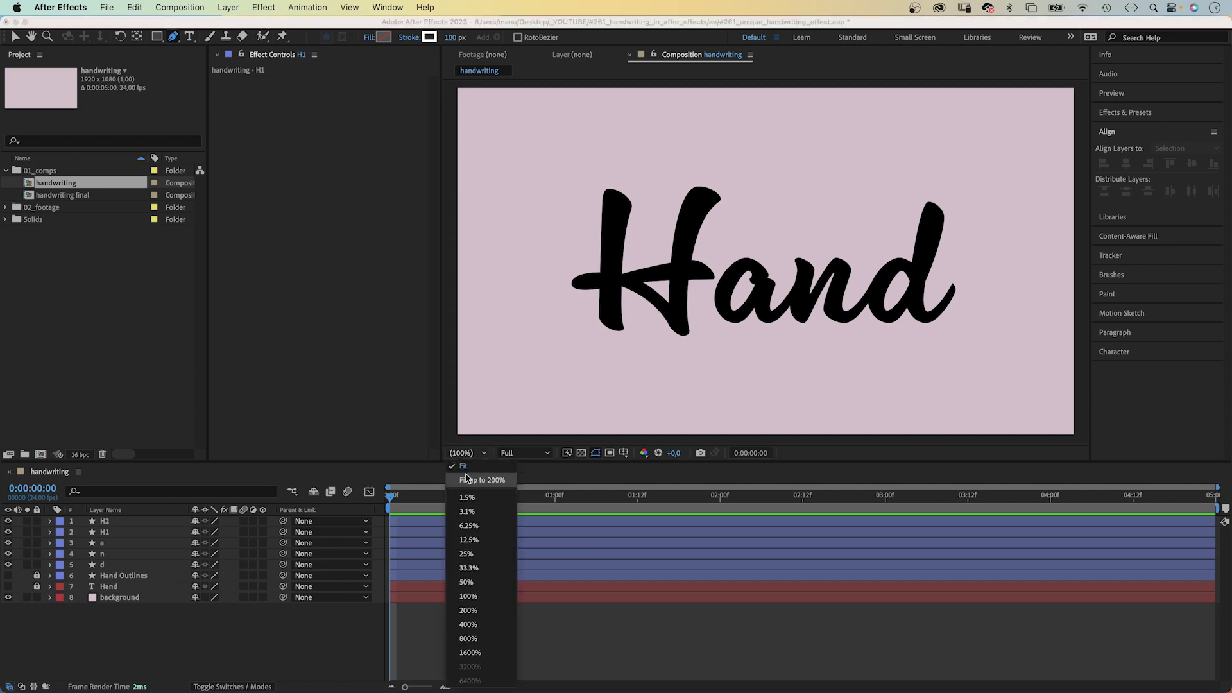
pyautogui.click(472, 609)
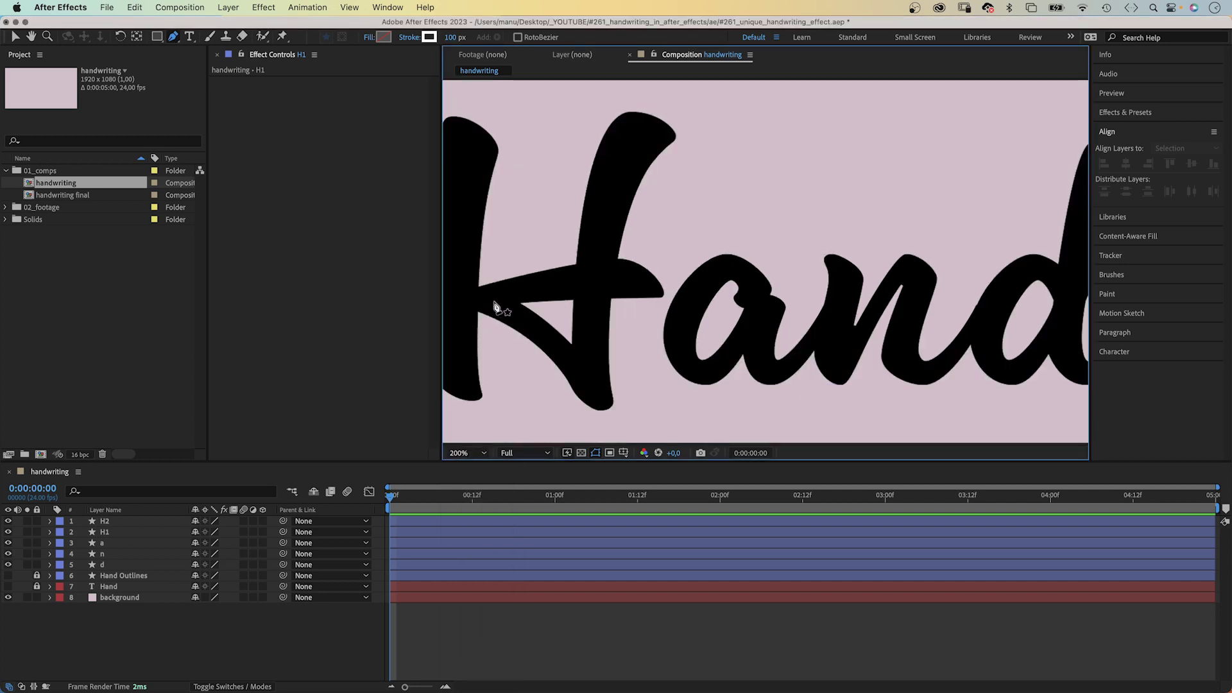
pyautogui.moveTo(496, 306); pyautogui.dragTo(671, 308)
pyautogui.click(655, 116)
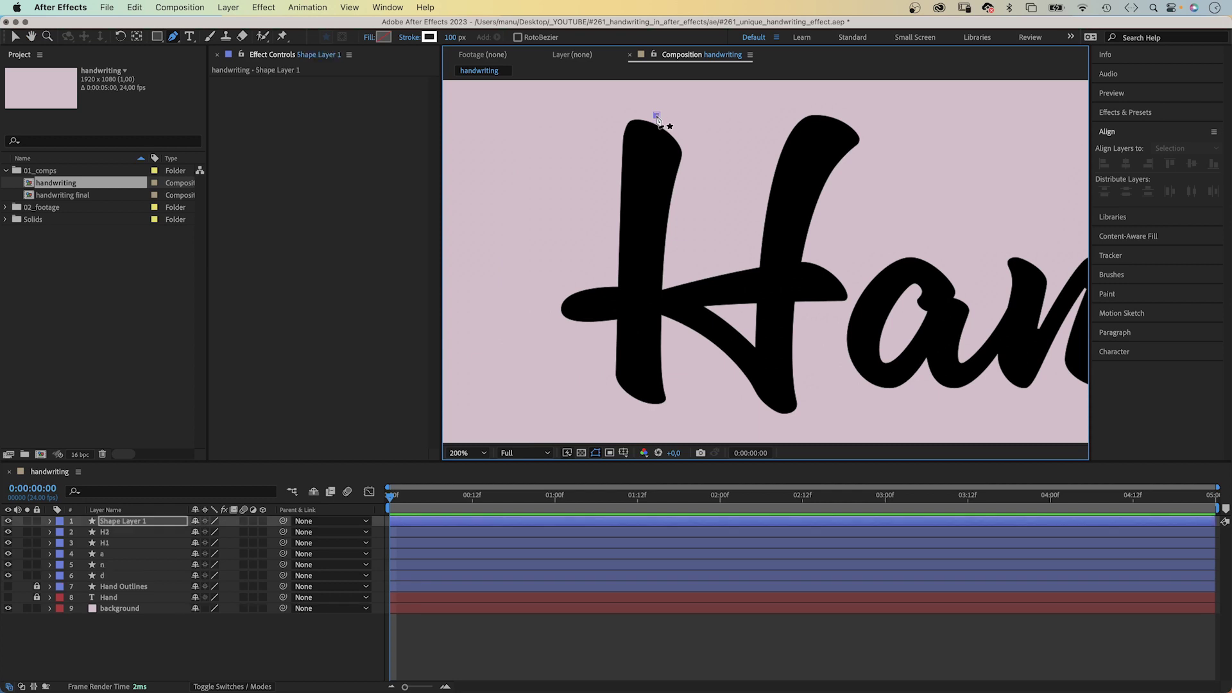
pyautogui.moveTo(640, 417); pyautogui.dragTo(641, 379)
pyautogui.scroll(-5, 640, 412)
pyautogui.press('space')
pyautogui.moveTo(578, 289); pyautogui.dragTo(573, 385)
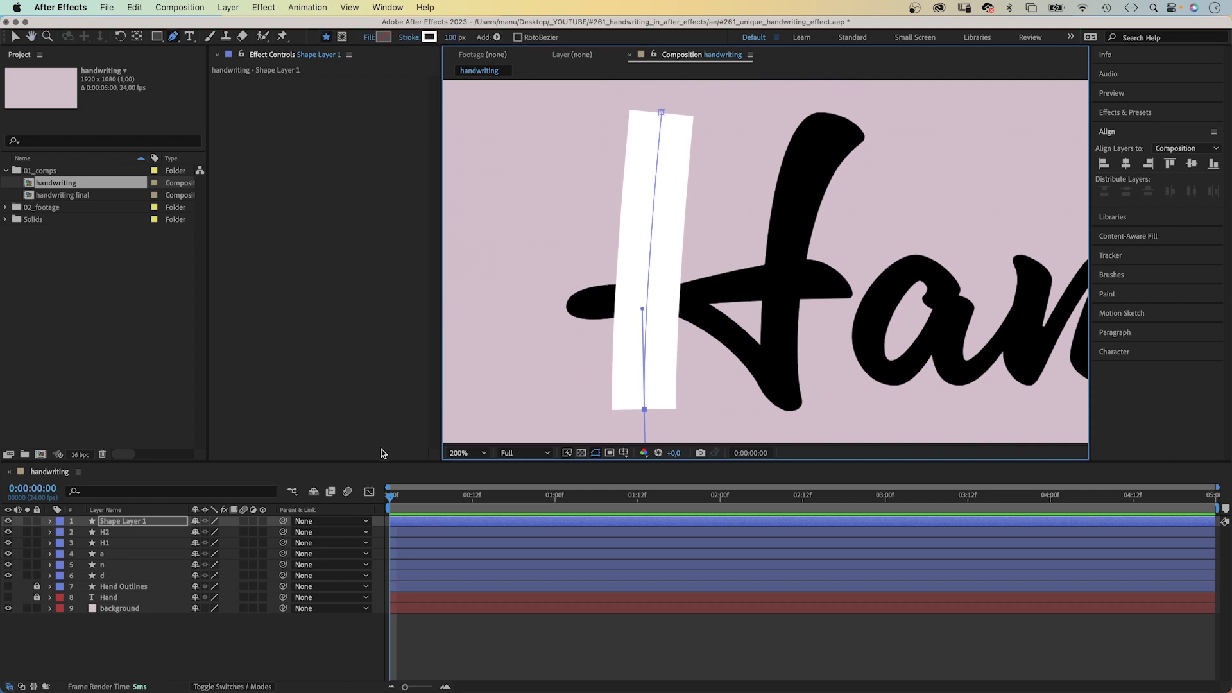
pyautogui.click(84, 522)
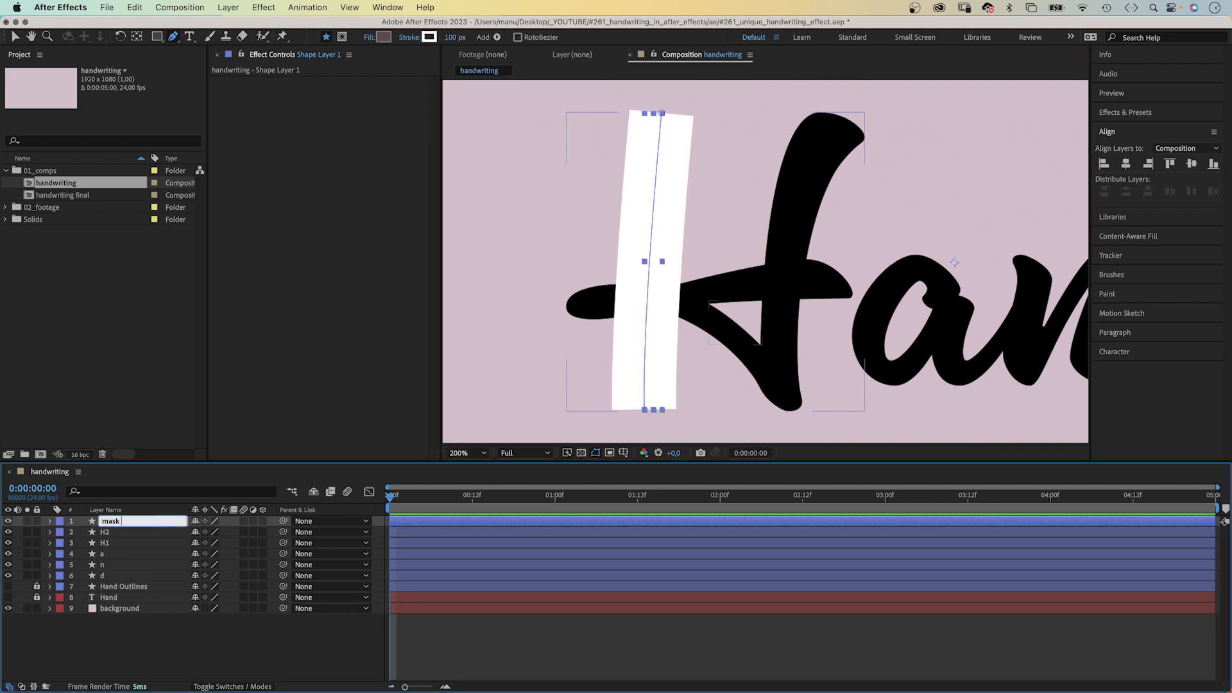
# Name the layer mask h1 and set its stroke Line Cap to Round Cap.
pyautogui.press('Return')
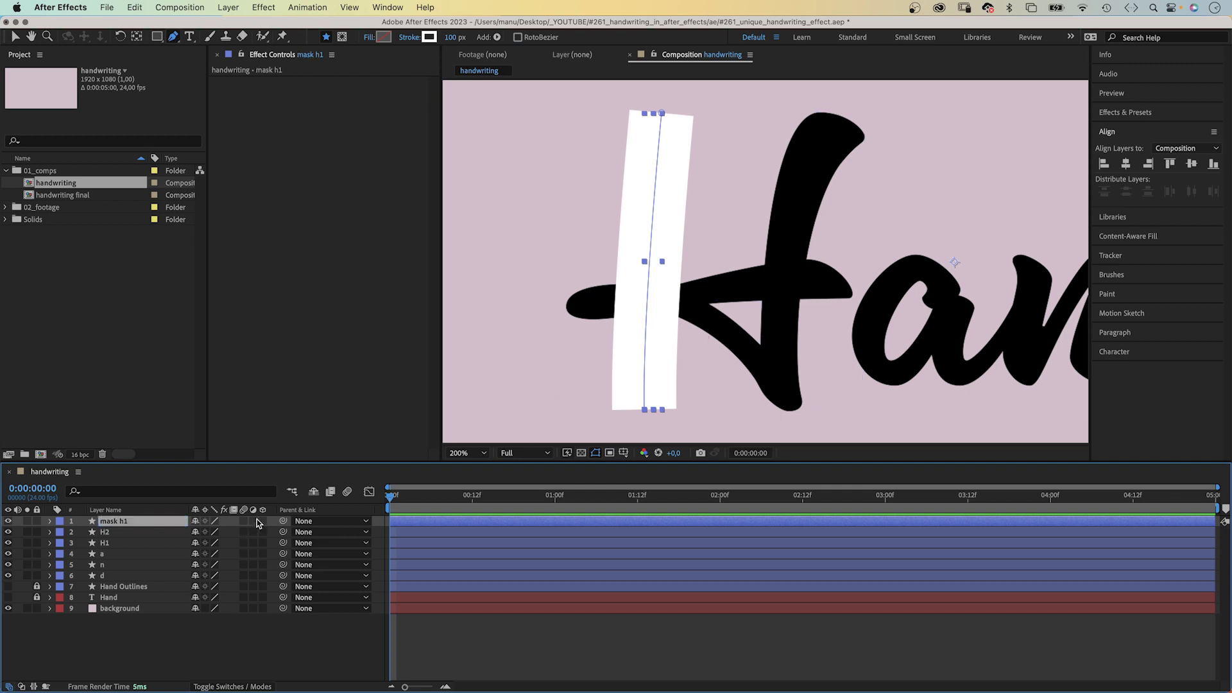
pyautogui.click(49, 521)
pyautogui.click(62, 533)
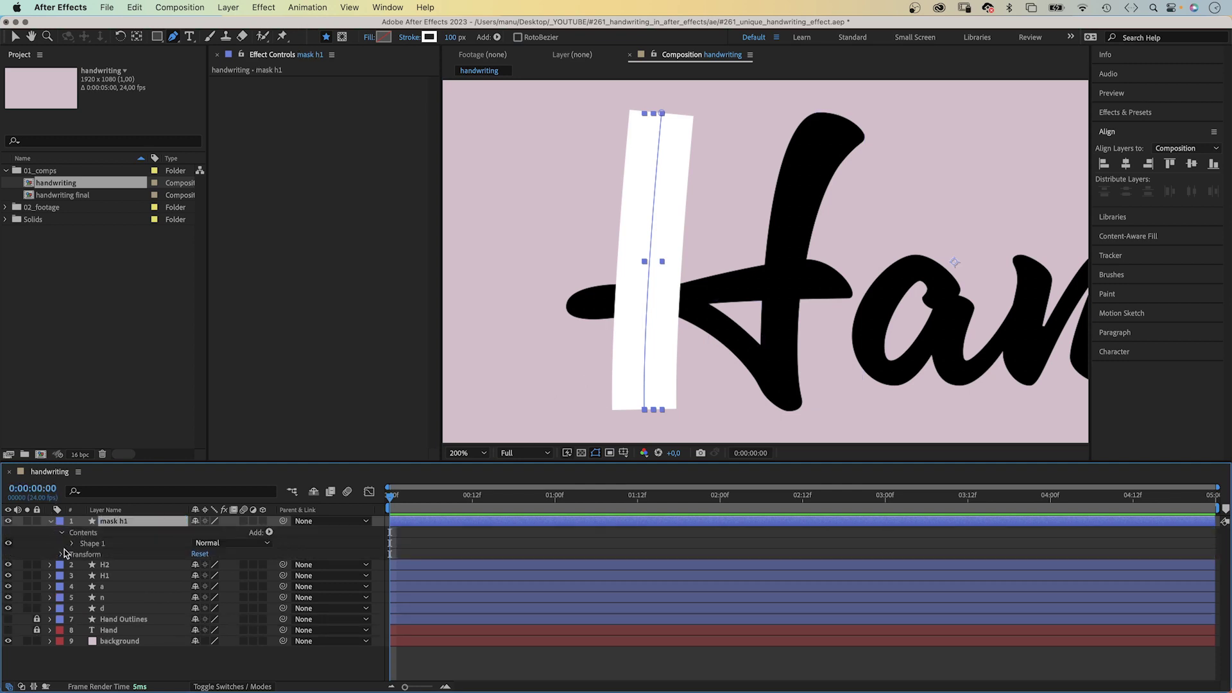
pyautogui.click(71, 543)
pyautogui.click(82, 565)
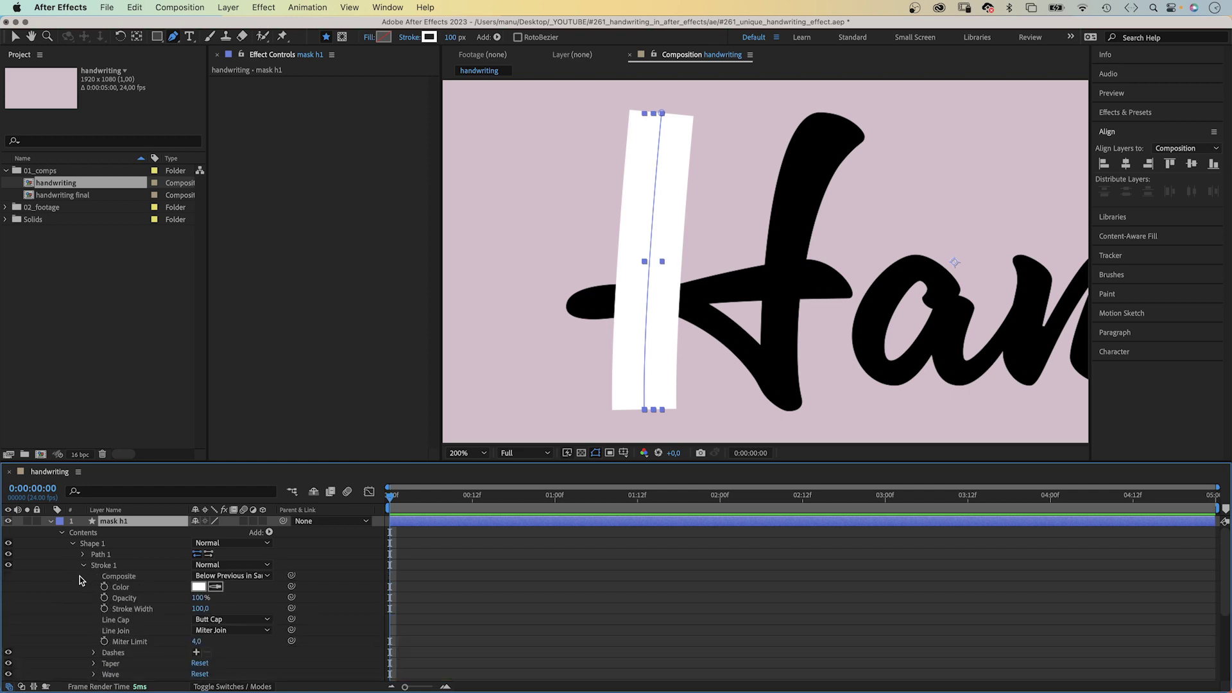
pyautogui.click(227, 620)
pyautogui.click(234, 647)
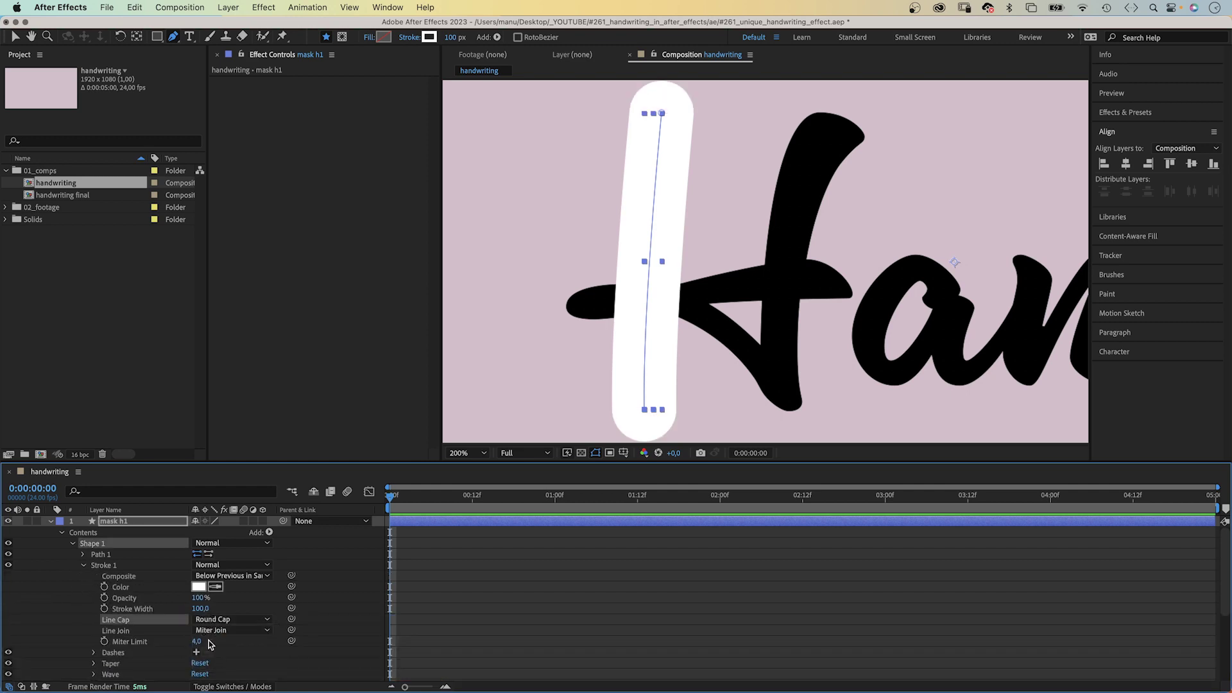
pyautogui.click(83, 565)
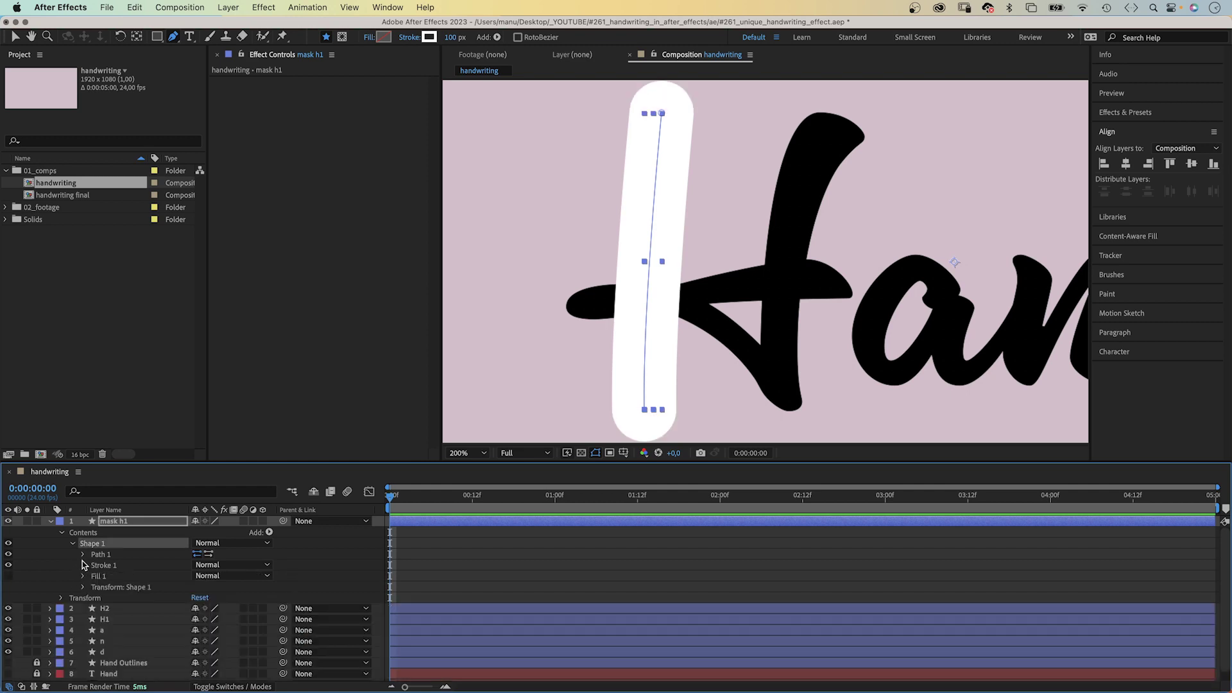
# Move Path 1's top and bottom points to fit the H stem.
pyautogui.click(83, 554)
pyautogui.click(119, 564)
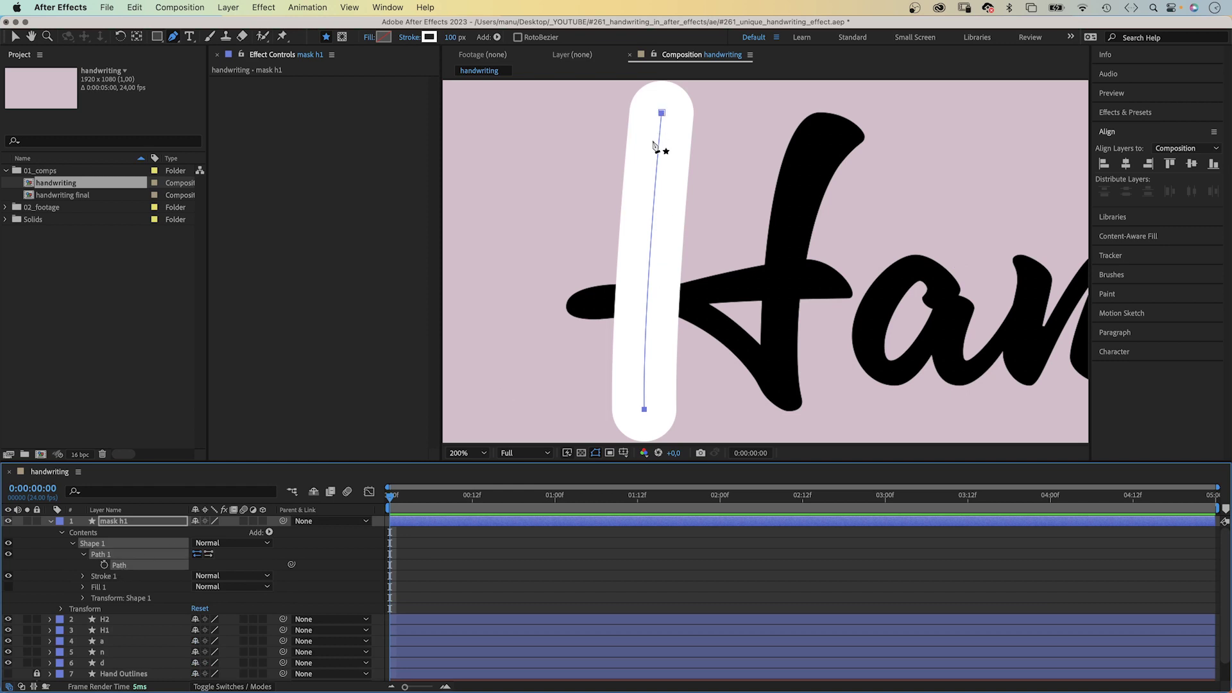
pyautogui.click(15, 36)
pyautogui.moveTo(661, 113)
pyautogui.mouseDown()
pyautogui.moveTo(660, 160)
pyautogui.moveTo(658, 141)
pyautogui.mouseUp()
pyautogui.moveTo(645, 409)
pyautogui.mouseDown()
pyautogui.moveTo(629, 401)
pyautogui.moveTo(650, 385)
pyautogui.mouseUp()
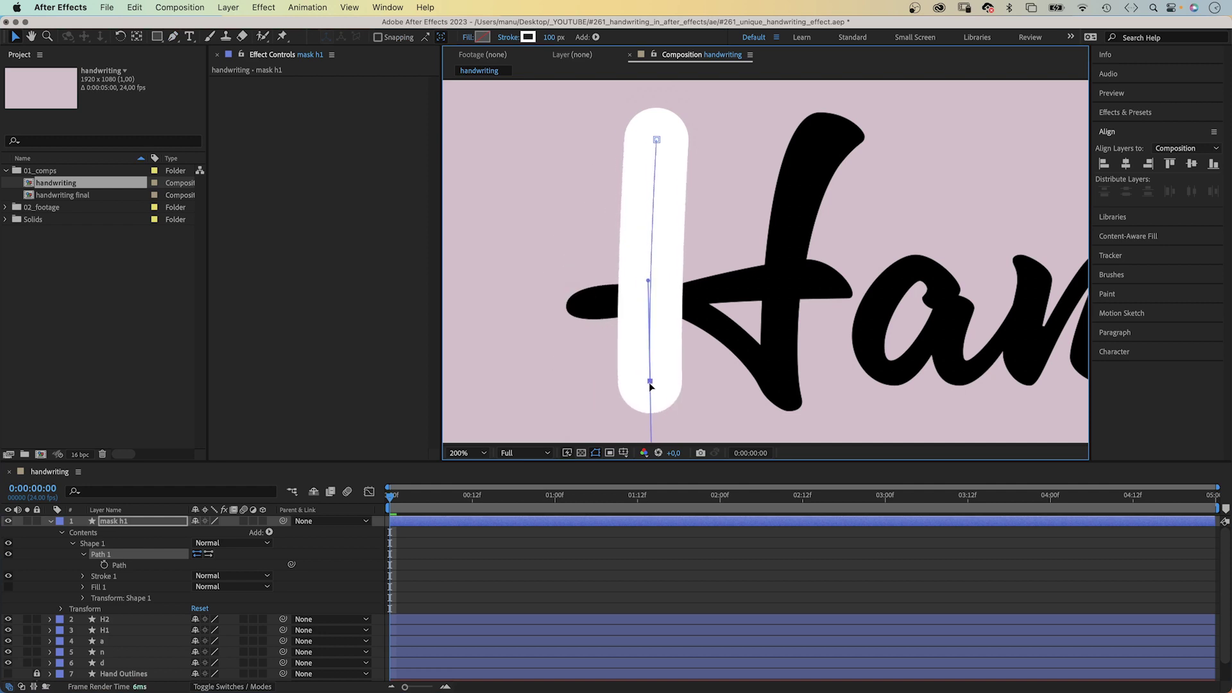
# Add Trim Paths and keyframe End at 0% on frame 0 and 100% on frame 6.
pyautogui.click(269, 533)
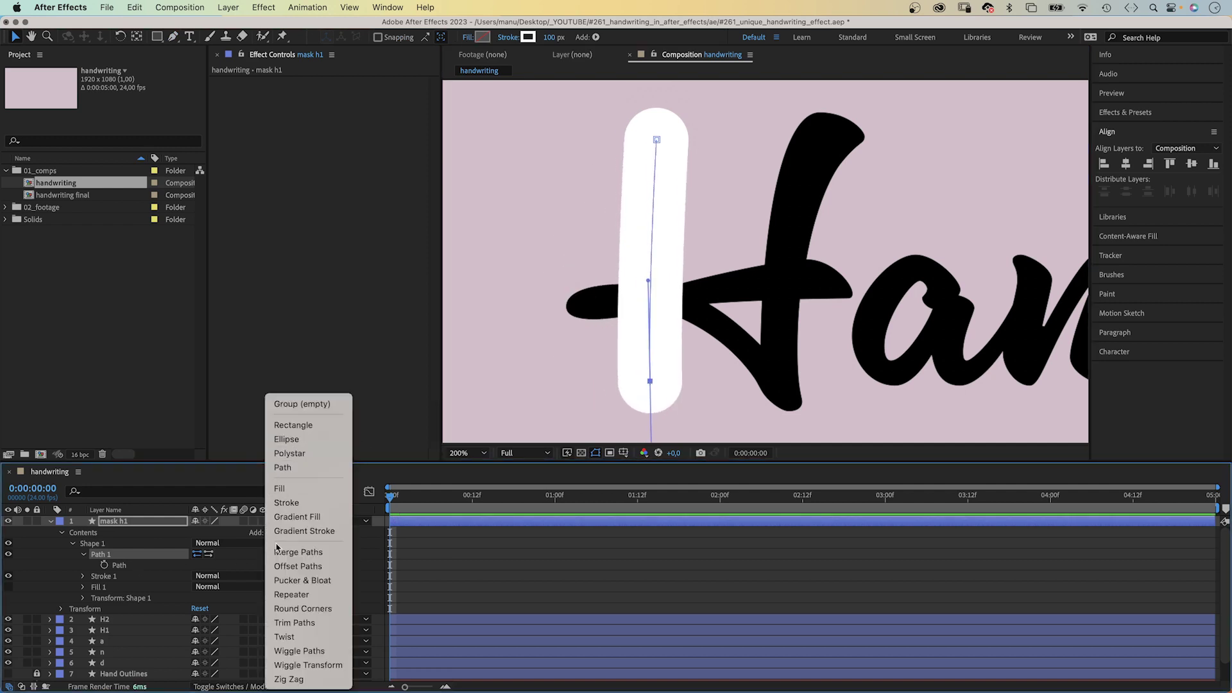
pyautogui.click(286, 623)
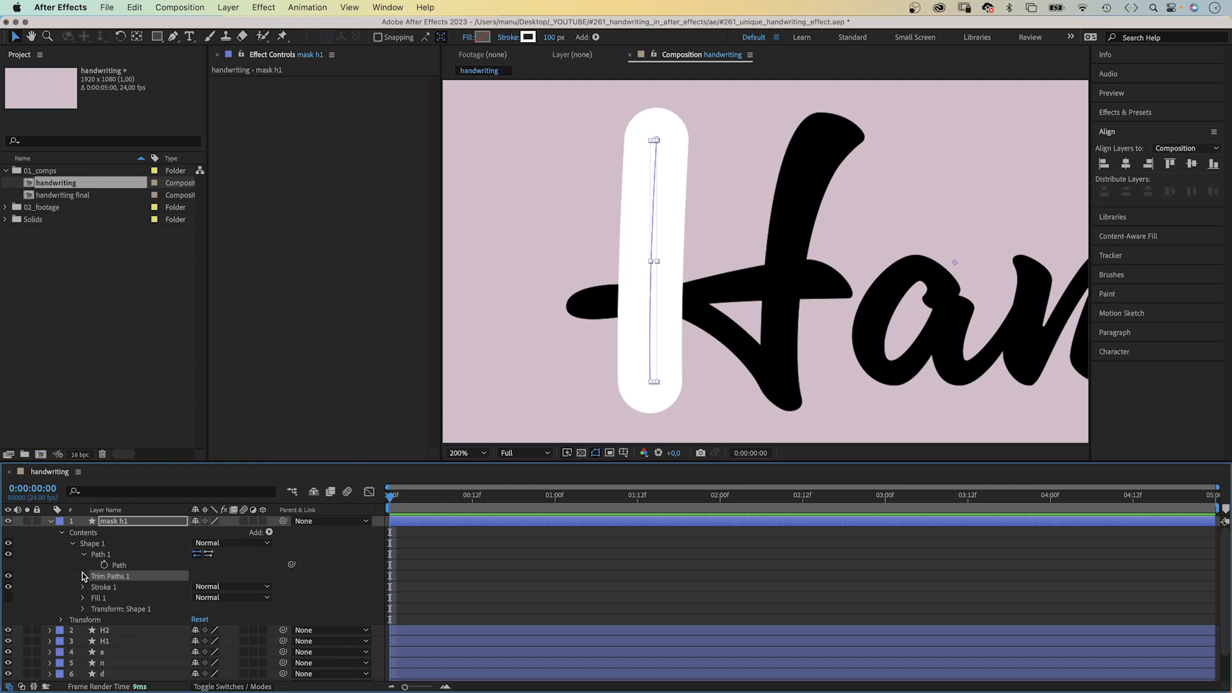
pyautogui.click(81, 576)
pyautogui.moveTo(199, 598); pyautogui.dragTo(114, 607)
pyautogui.moveTo(190, 601); pyautogui.dragTo(186, 601)
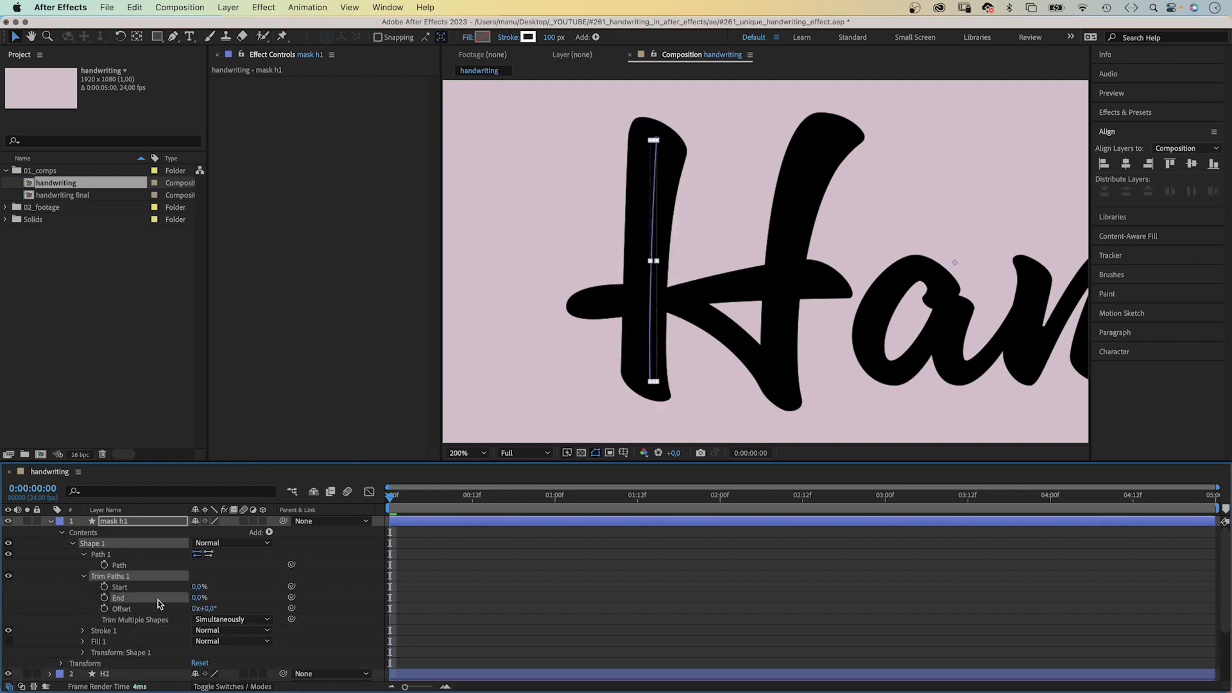
pyautogui.click(104, 597)
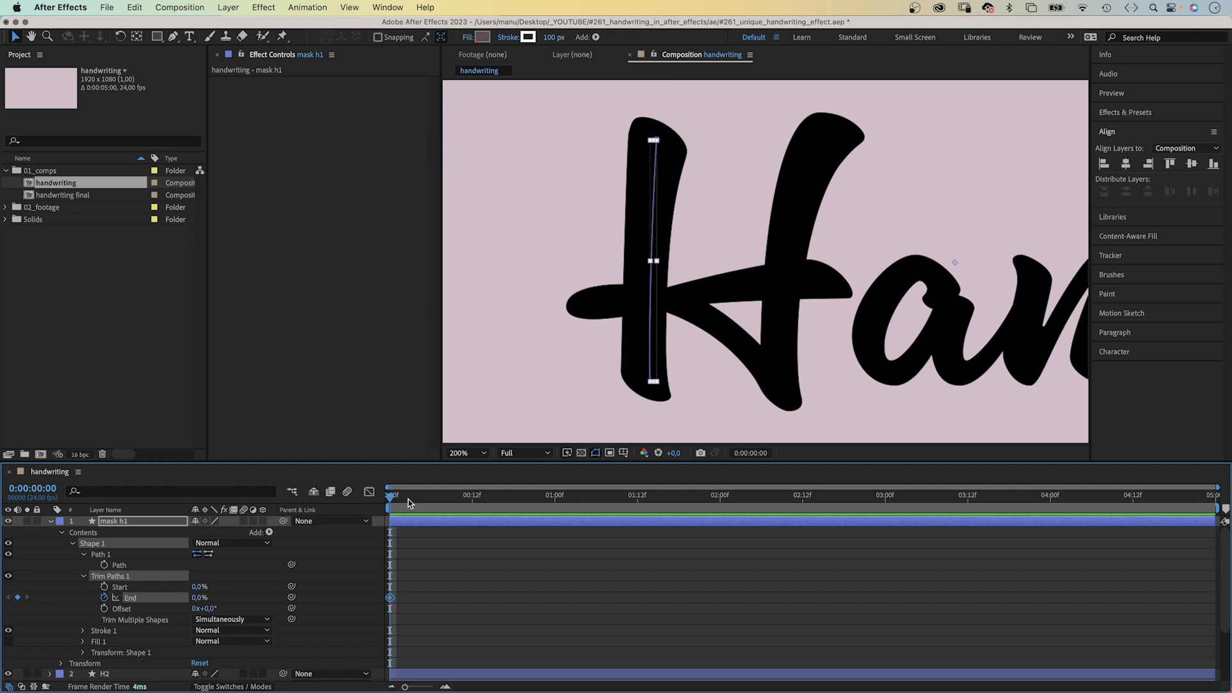
pyautogui.moveTo(414, 498); pyautogui.dragTo(431, 498)
pyautogui.click(200, 598)
pyautogui.press('Return')
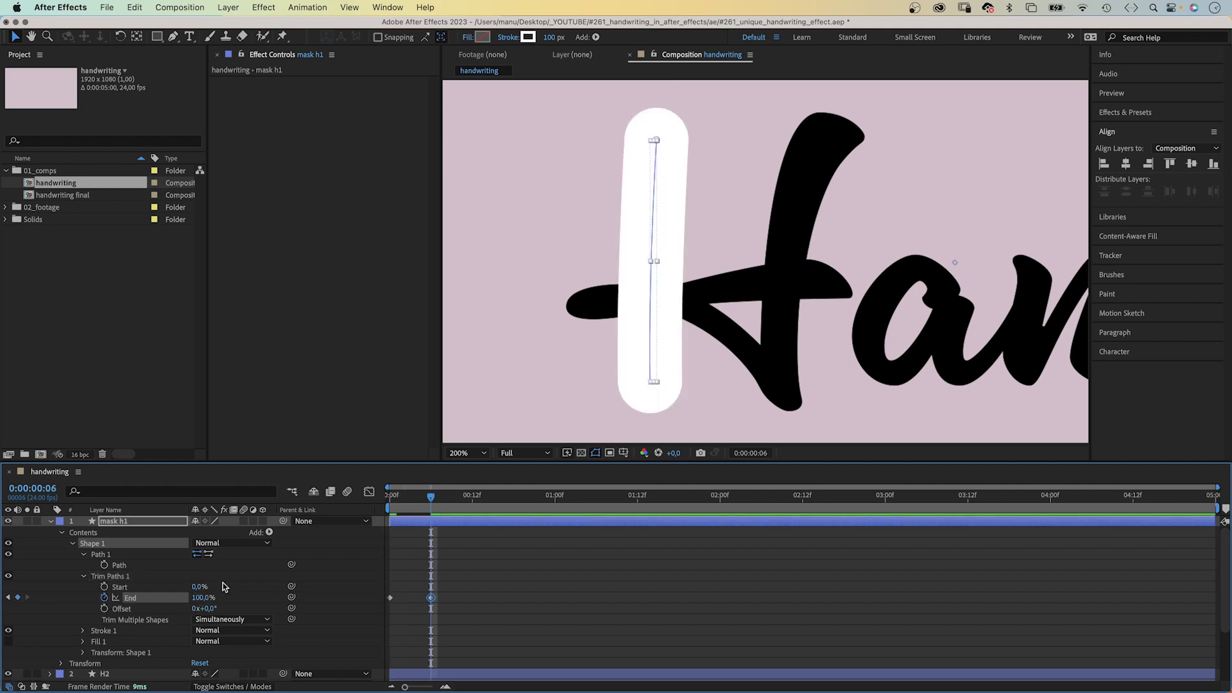
# Apply Easy Ease to both End keyframes.
pyautogui.moveTo(468, 584); pyautogui.dragTo(385, 613)
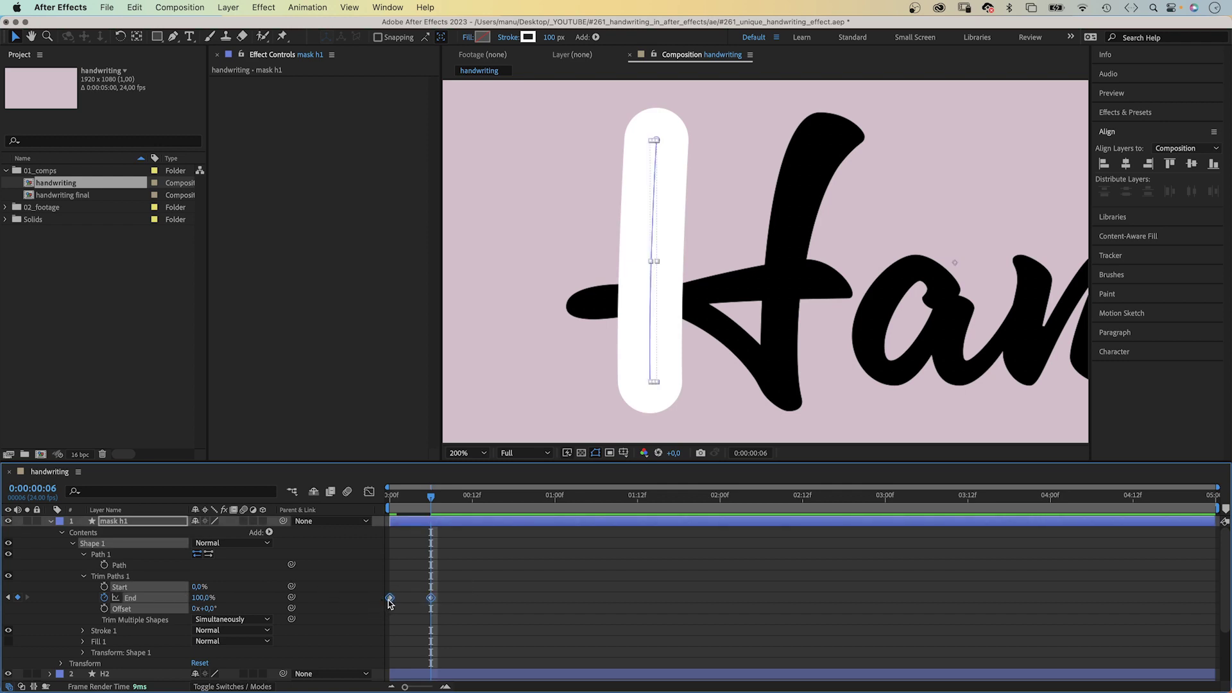
pyautogui.rightClick(389, 600)
pyautogui.moveTo(449, 679)
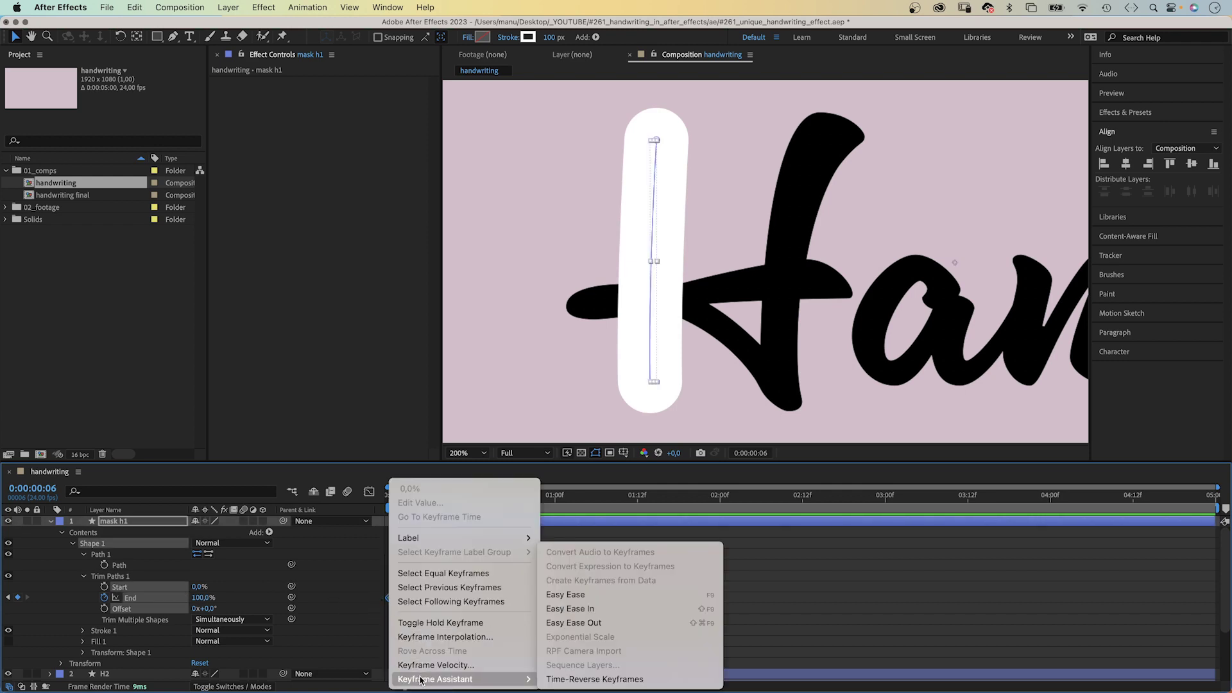
pyautogui.click(585, 597)
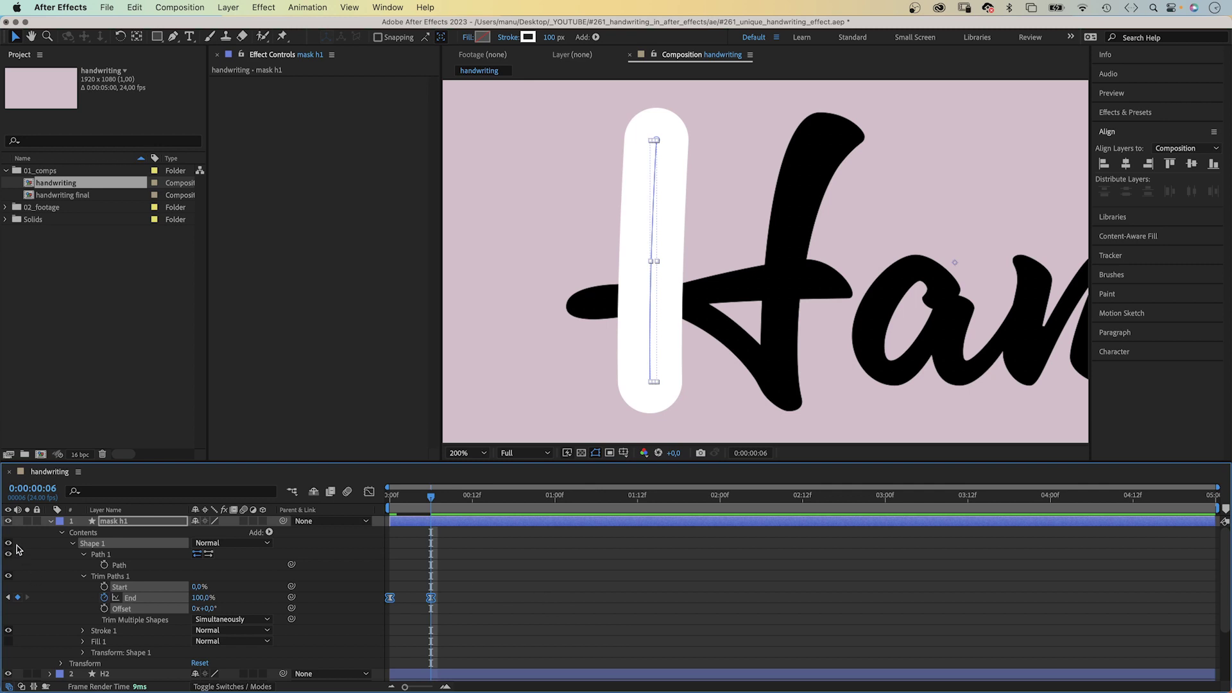
pyautogui.click(51, 522)
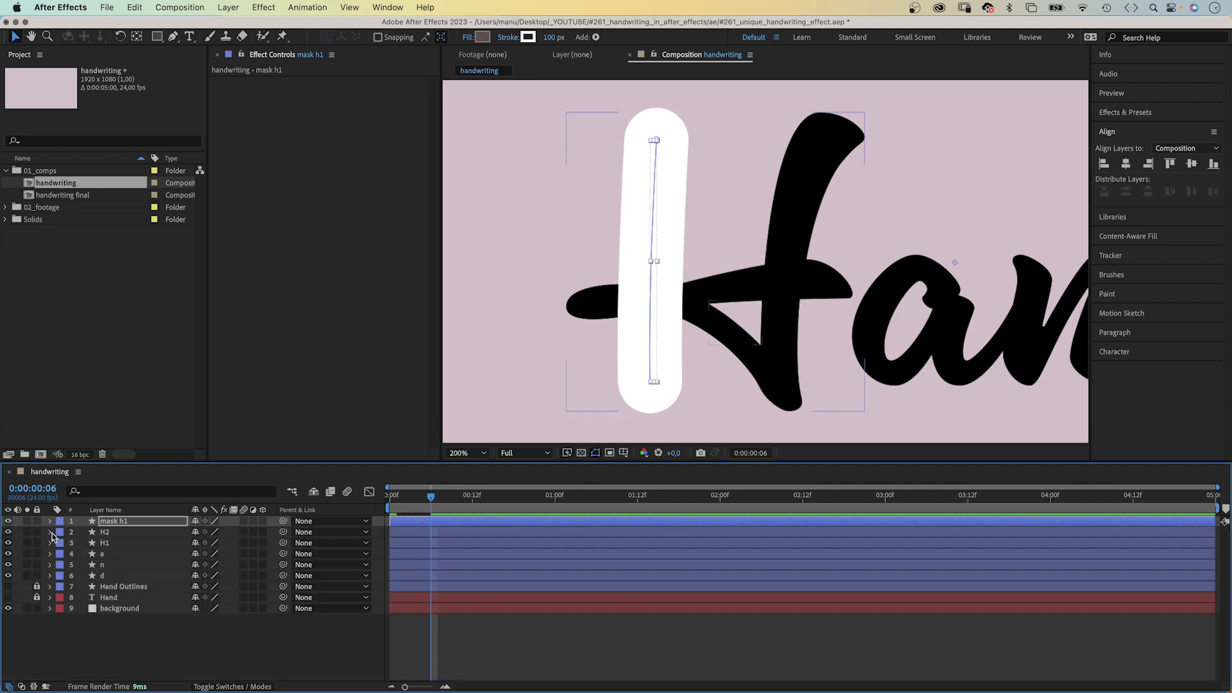
# Set H1's Track Matte to '1. mask h1' and preview the stem drawing on.
pyautogui.click(228, 687)
pyautogui.moveTo(239, 543)
pyautogui.mouseDown()
pyautogui.moveTo(128, 528)
pyautogui.moveTo(157, 523)
pyautogui.mouseUp()
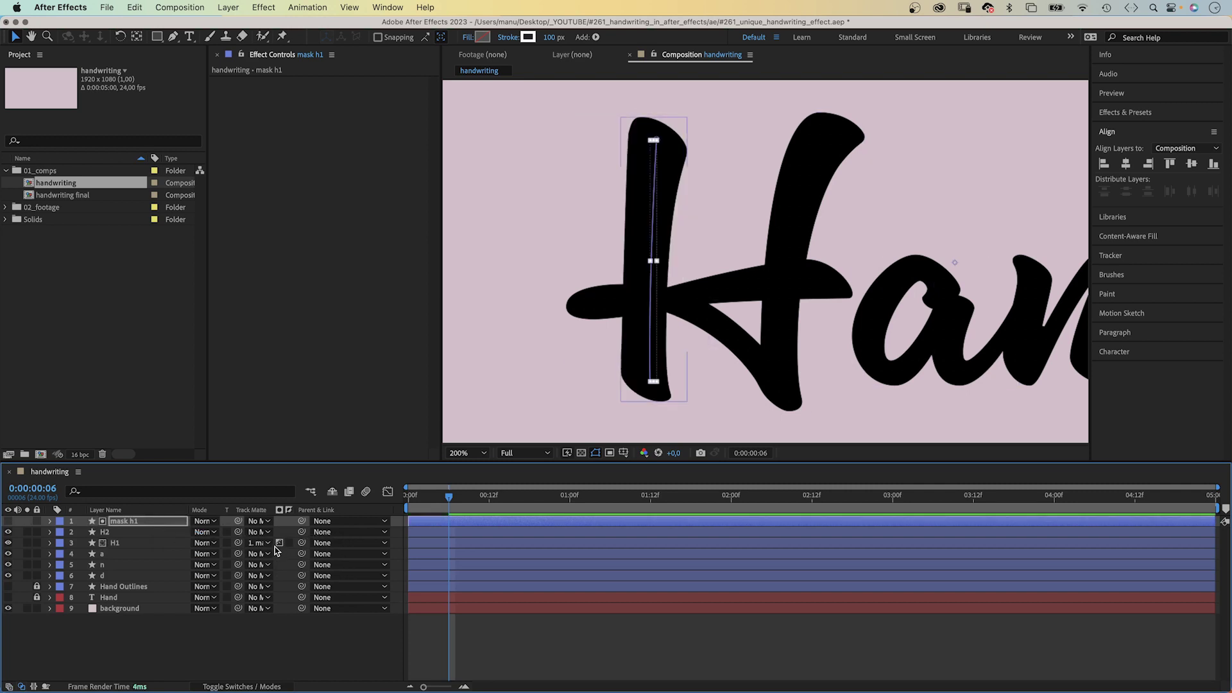
pyautogui.moveTo(449, 498); pyautogui.dragTo(408, 508)
pyautogui.press('space')
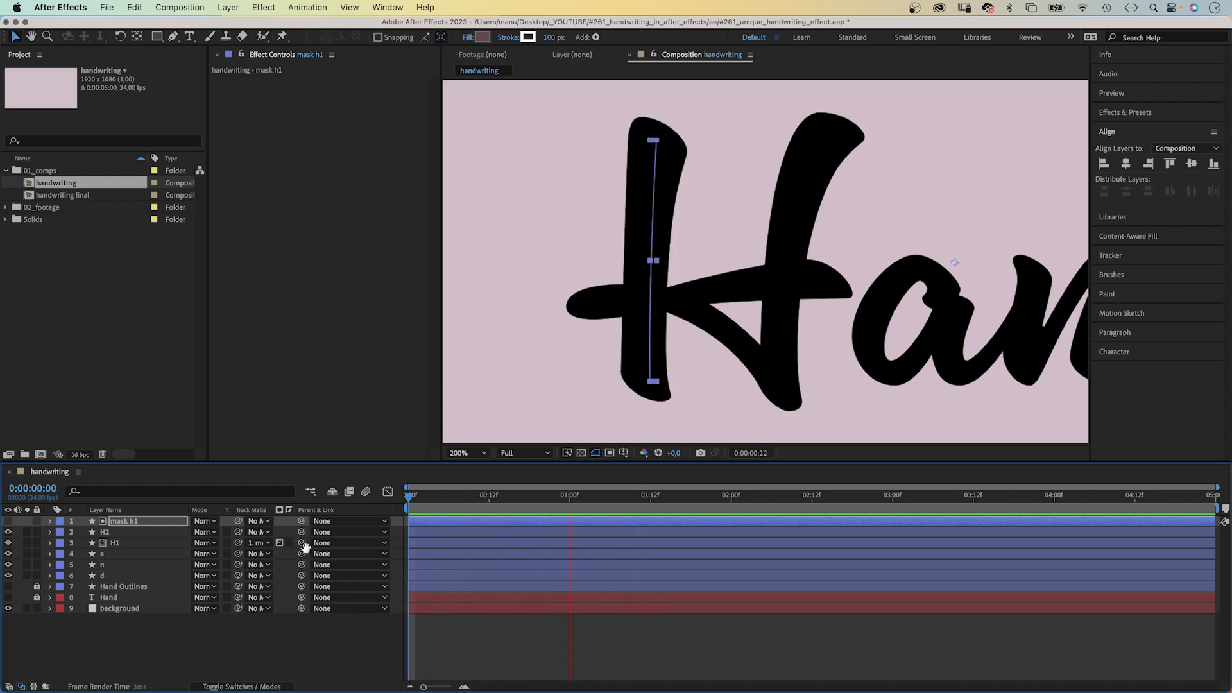
pyautogui.press('space')
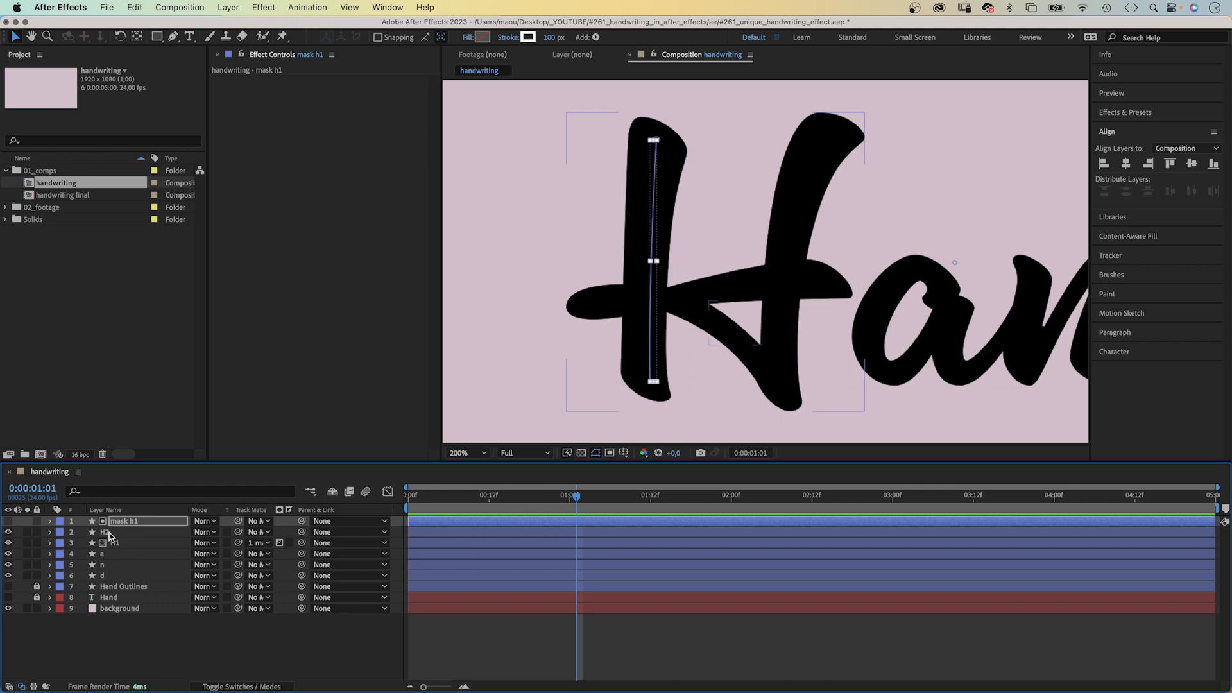
# With the Pen tool, draw a curved stroke along the H crossbar, lower tip and right stroke.
pyautogui.click(110, 533)
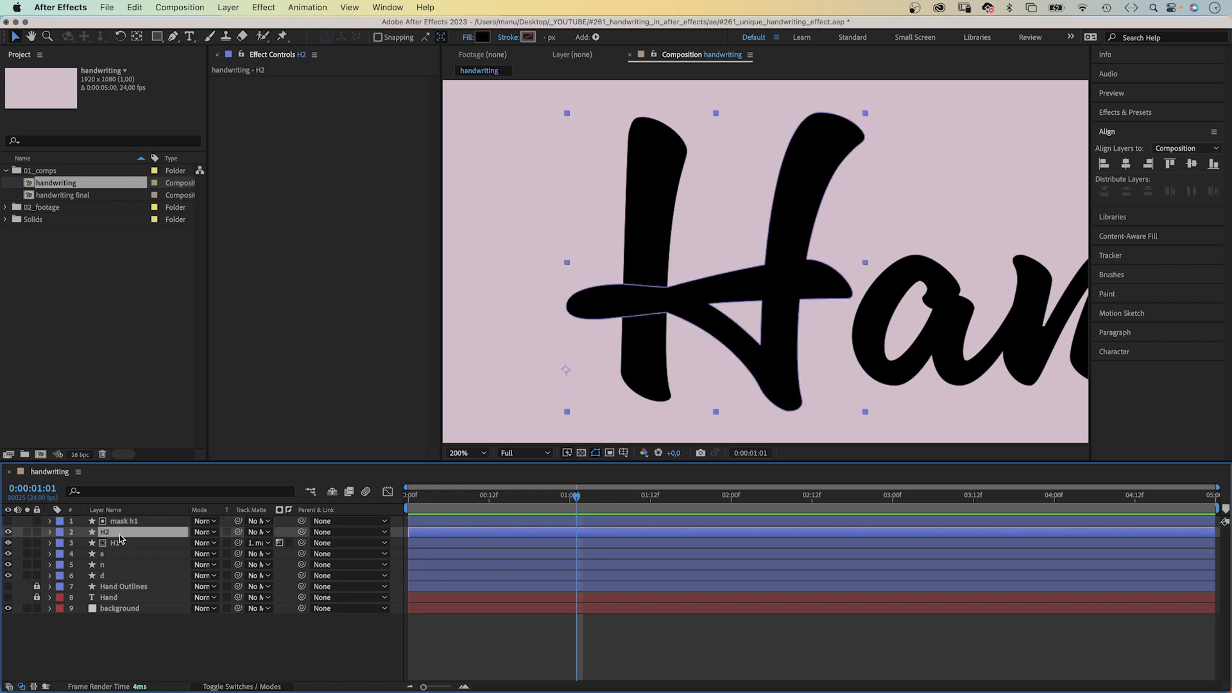
pyautogui.click(112, 649)
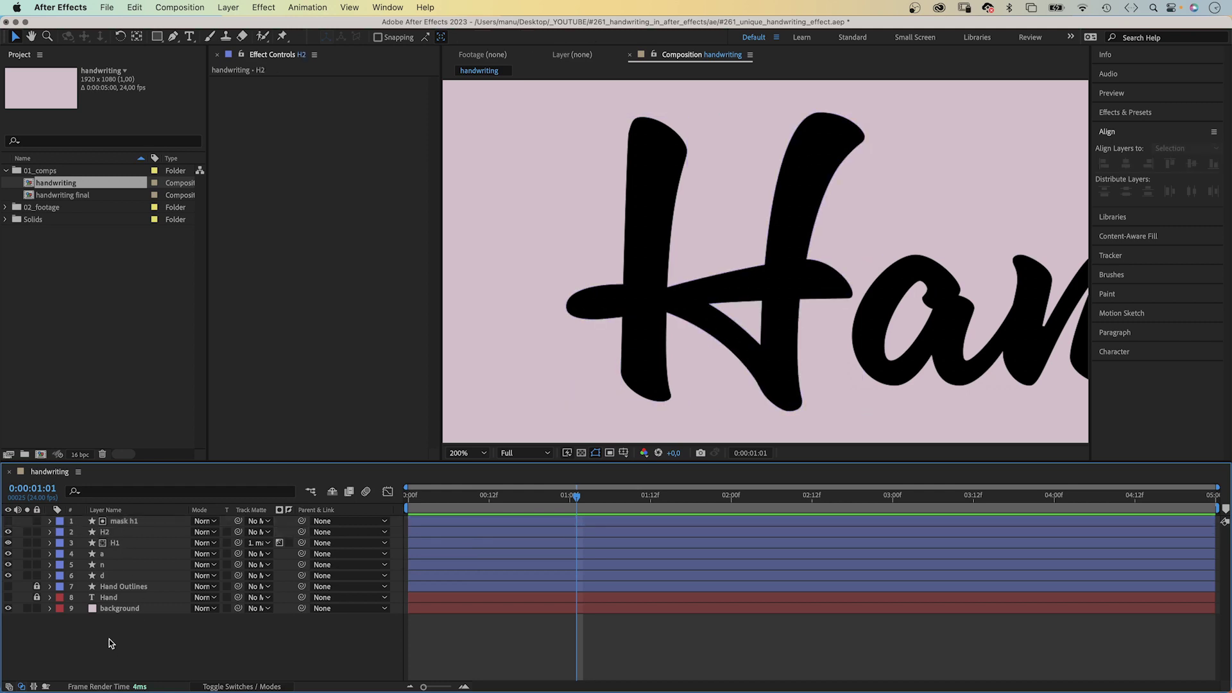
pyautogui.click(173, 36)
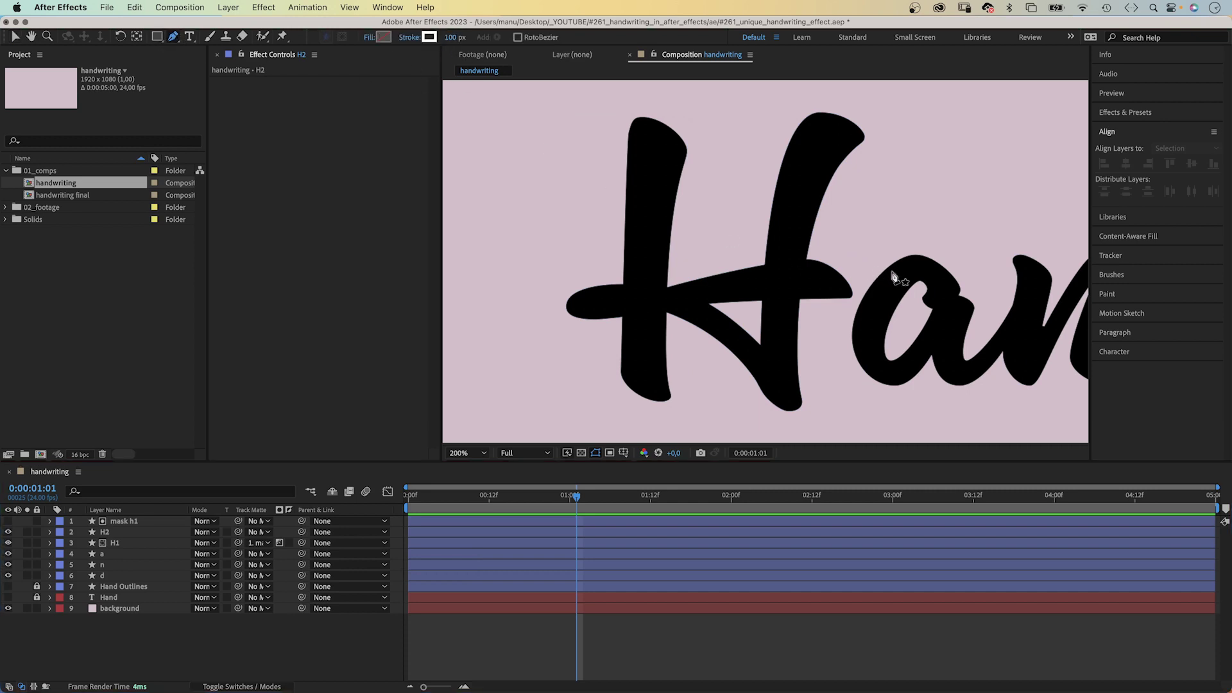
pyautogui.click(868, 276)
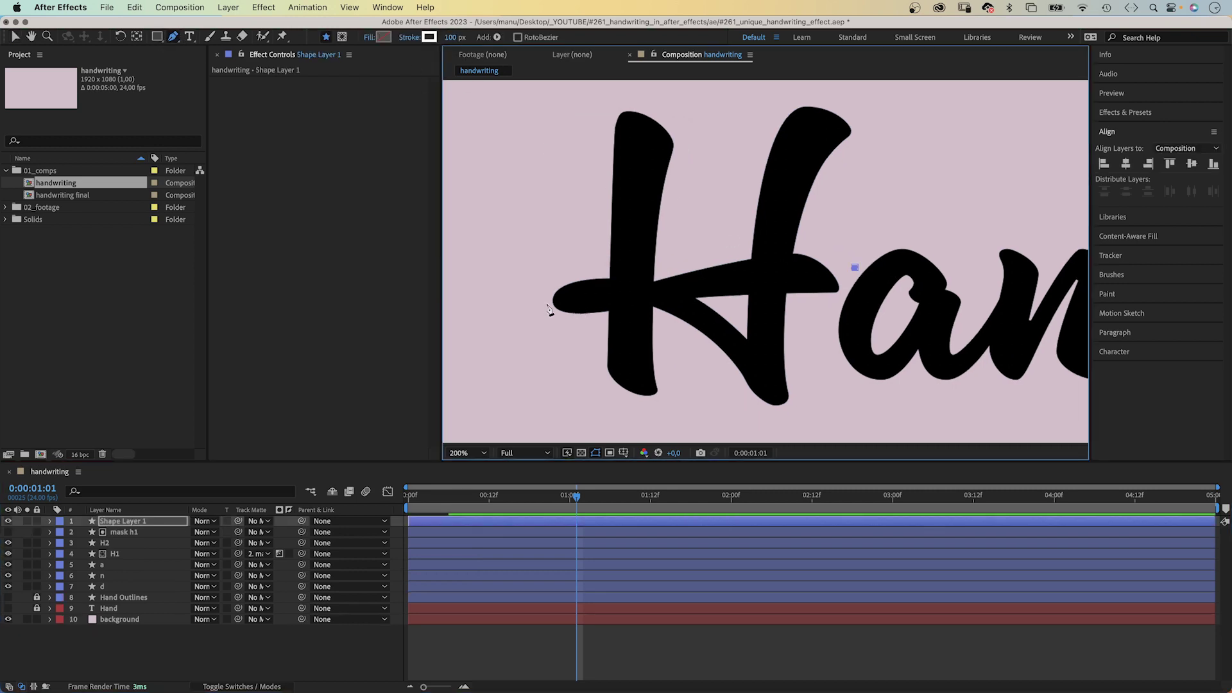
pyautogui.moveTo(543, 305); pyautogui.dragTo(525, 301)
pyautogui.moveTo(775, 404)
pyautogui.mouseDown()
pyautogui.moveTo(792, 440)
pyautogui.moveTo(793, 429)
pyautogui.mouseUp()
pyautogui.moveTo(833, 315); pyautogui.dragTo(824, 454)
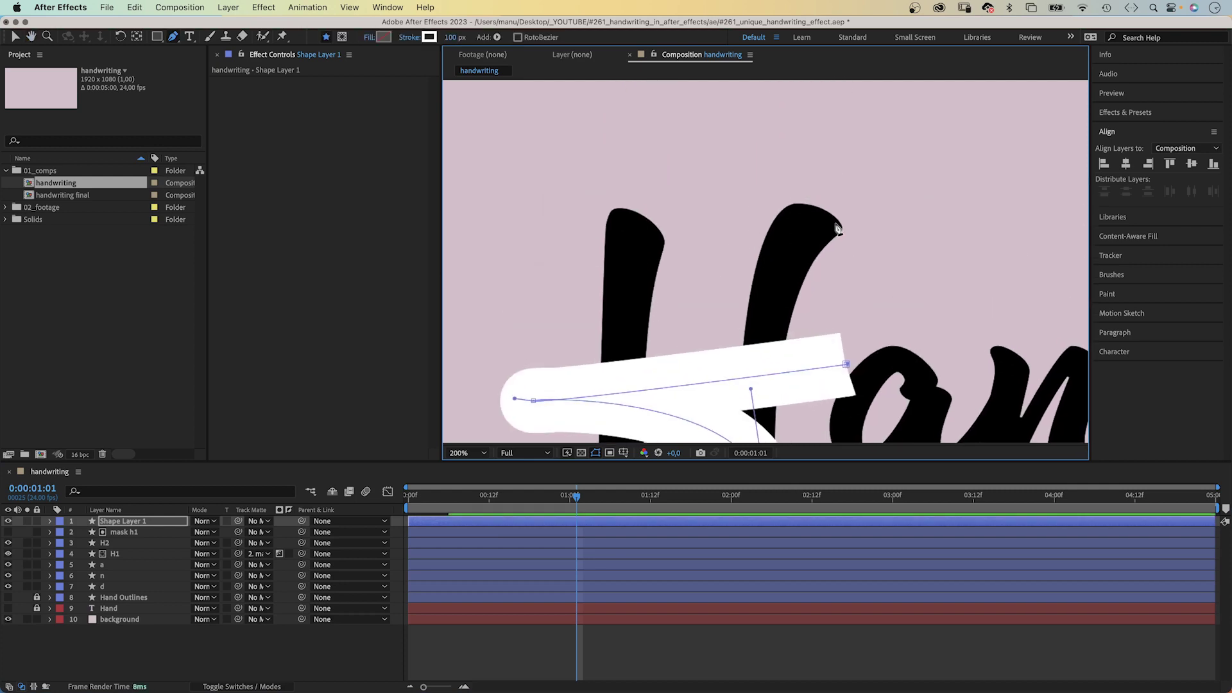
pyautogui.moveTo(838, 194); pyautogui.dragTo(958, 127)
# Select the new stroke layer and begin renaming it.
pyautogui.scroll(-5, 745, 242)
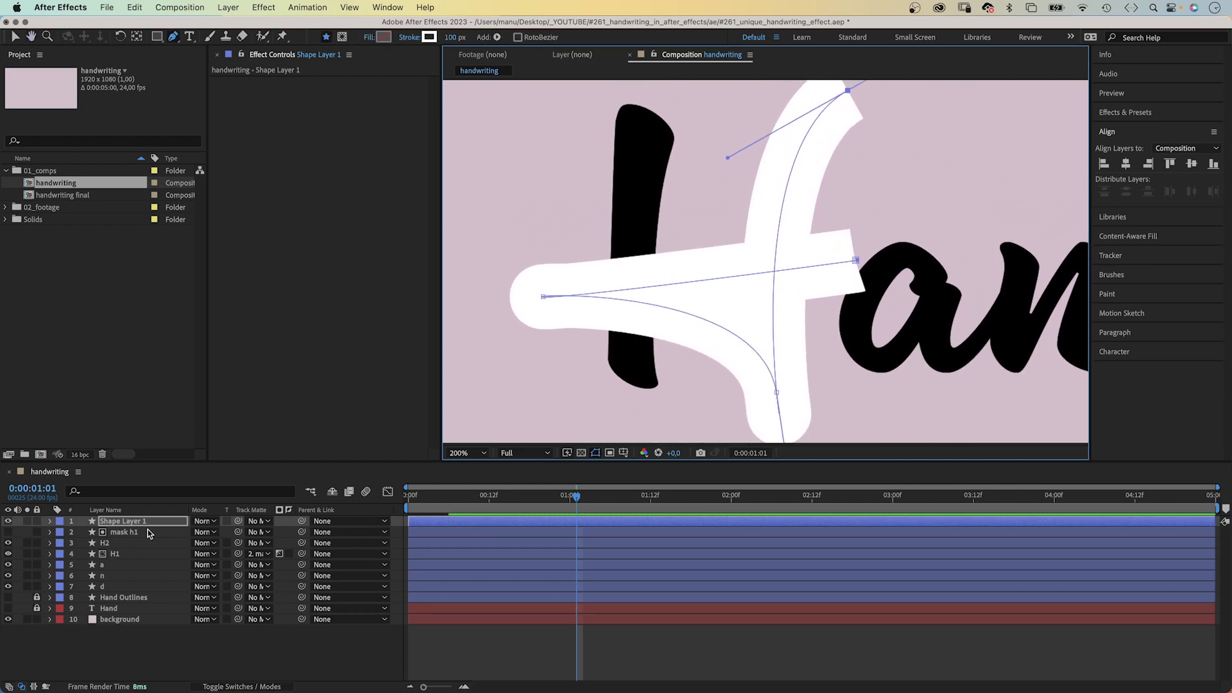
pyautogui.click(119, 522)
pyautogui.press('Return')
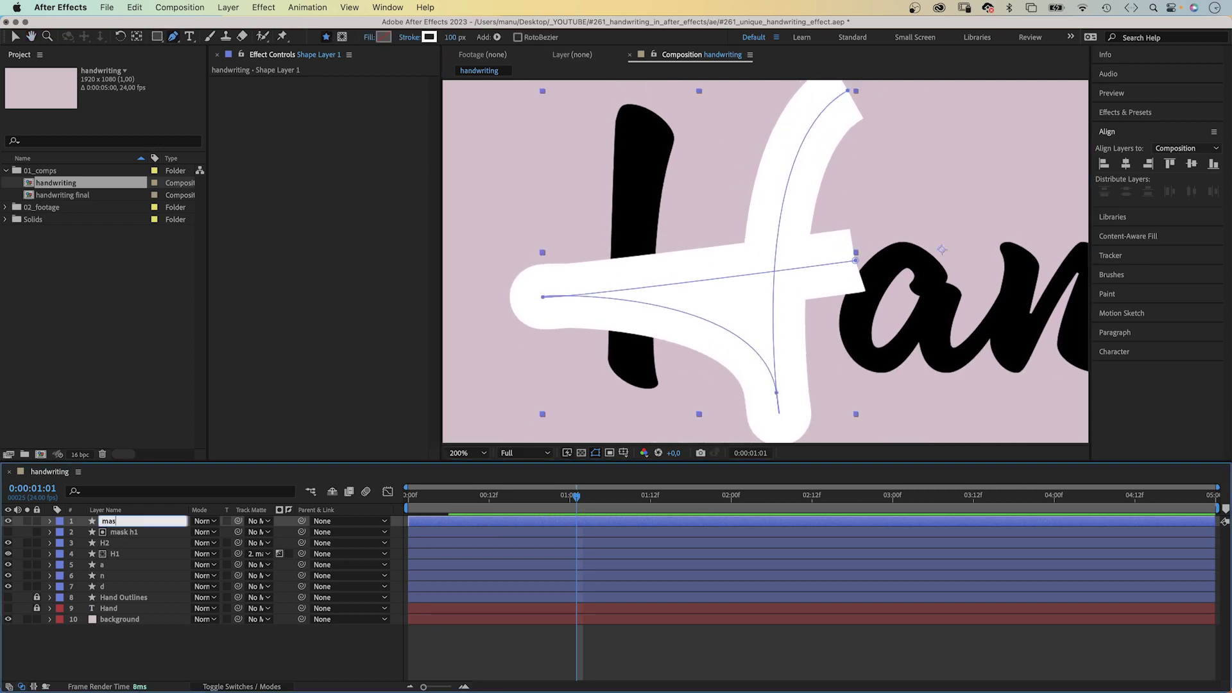
# Name the layer mask h2 and set Stroke 1 to Round Cap and Round Join.
pyautogui.press('Return')
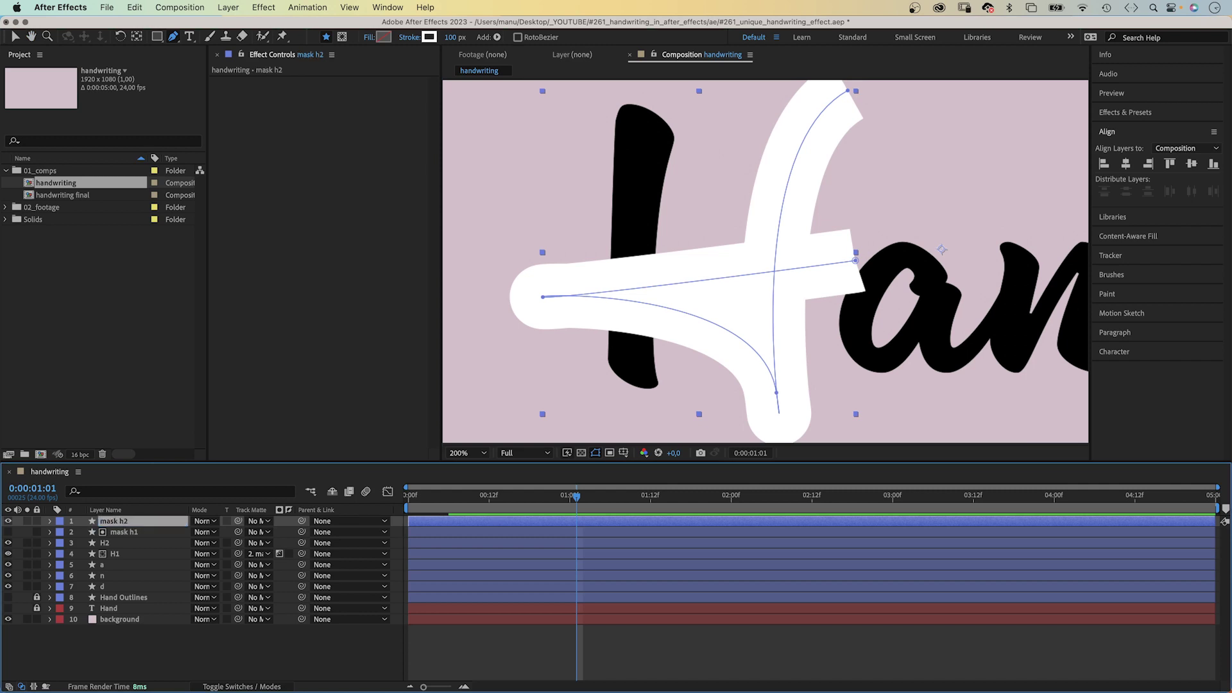
pyautogui.click(50, 521)
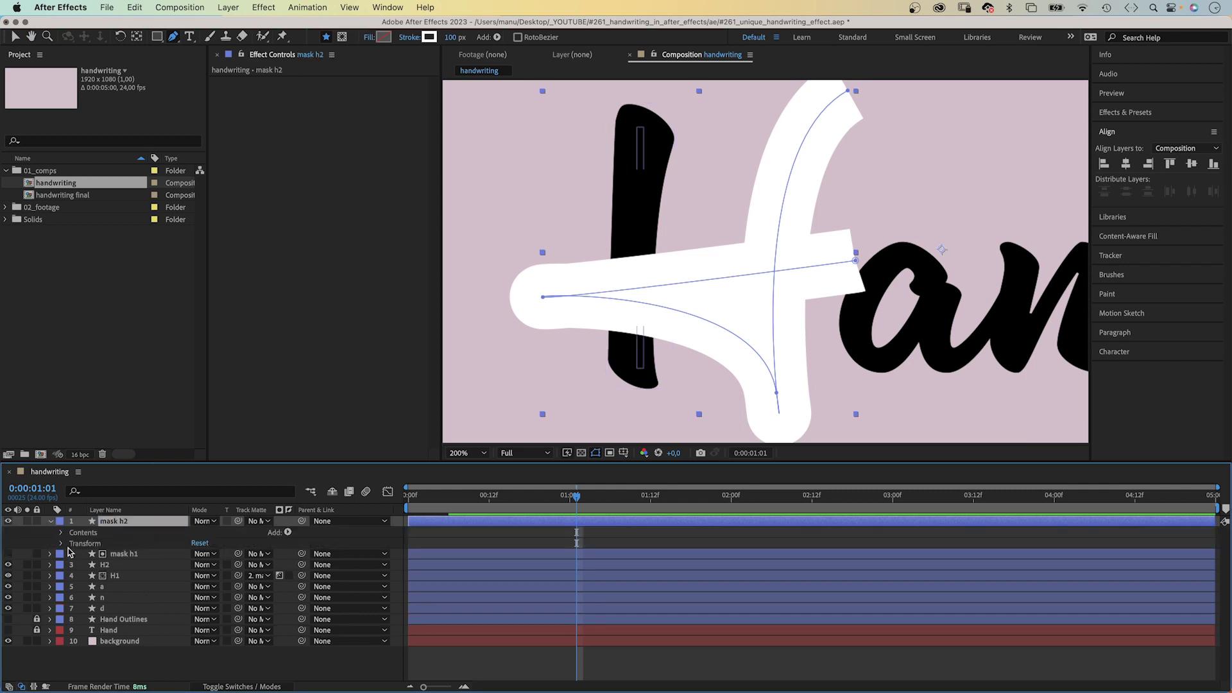
pyautogui.click(61, 534)
pyautogui.click(73, 544)
pyautogui.click(83, 566)
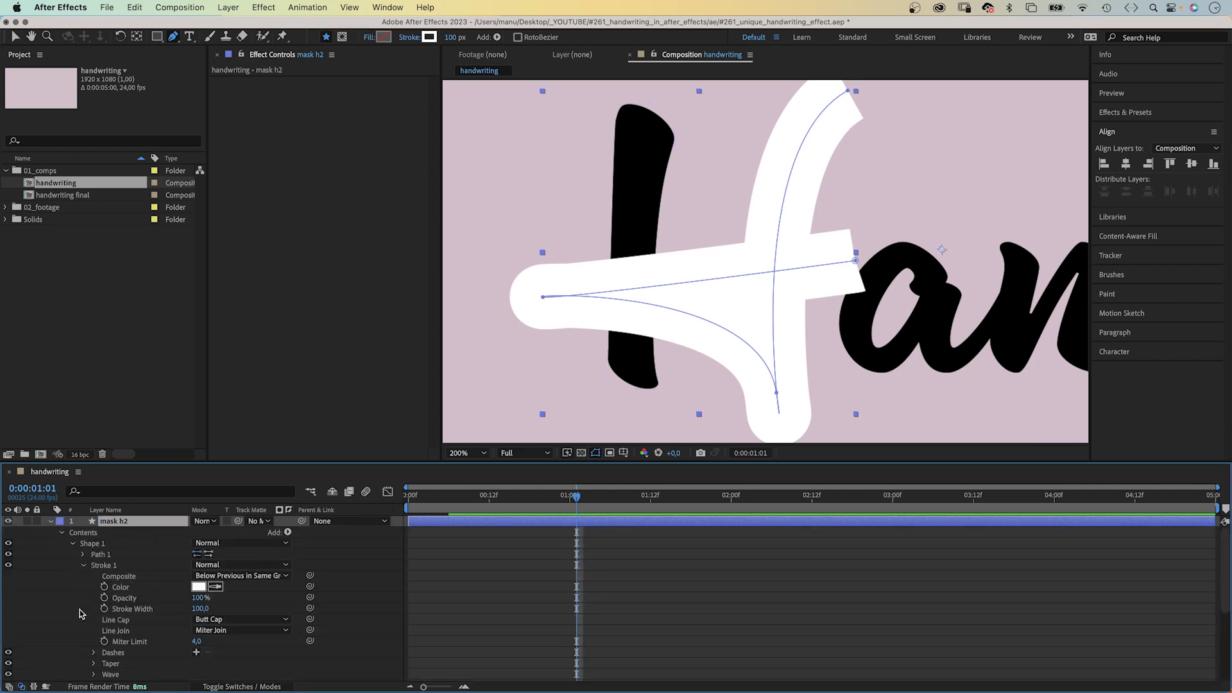
pyautogui.click(219, 619)
pyautogui.click(222, 650)
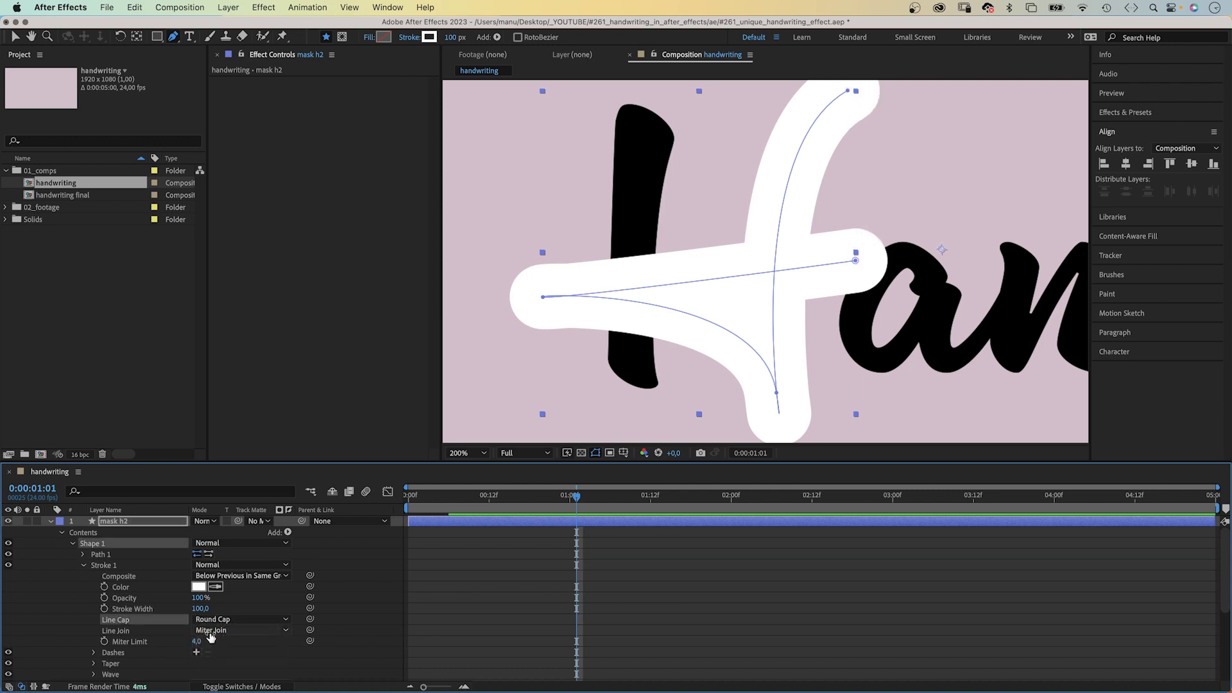
pyautogui.click(210, 630)
pyautogui.click(207, 661)
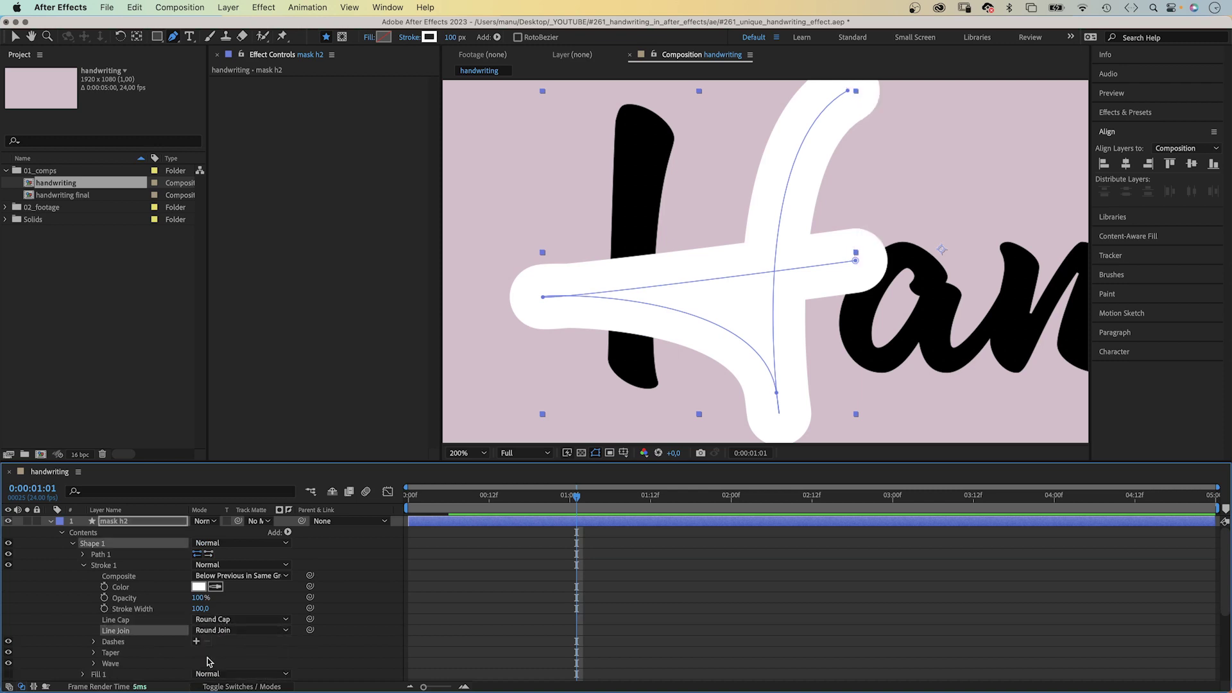
pyautogui.click(82, 566)
# Copy mask h1's Trim Paths End keyframes and paste them onto mask h2's Shape 1.
pyautogui.click(50, 521)
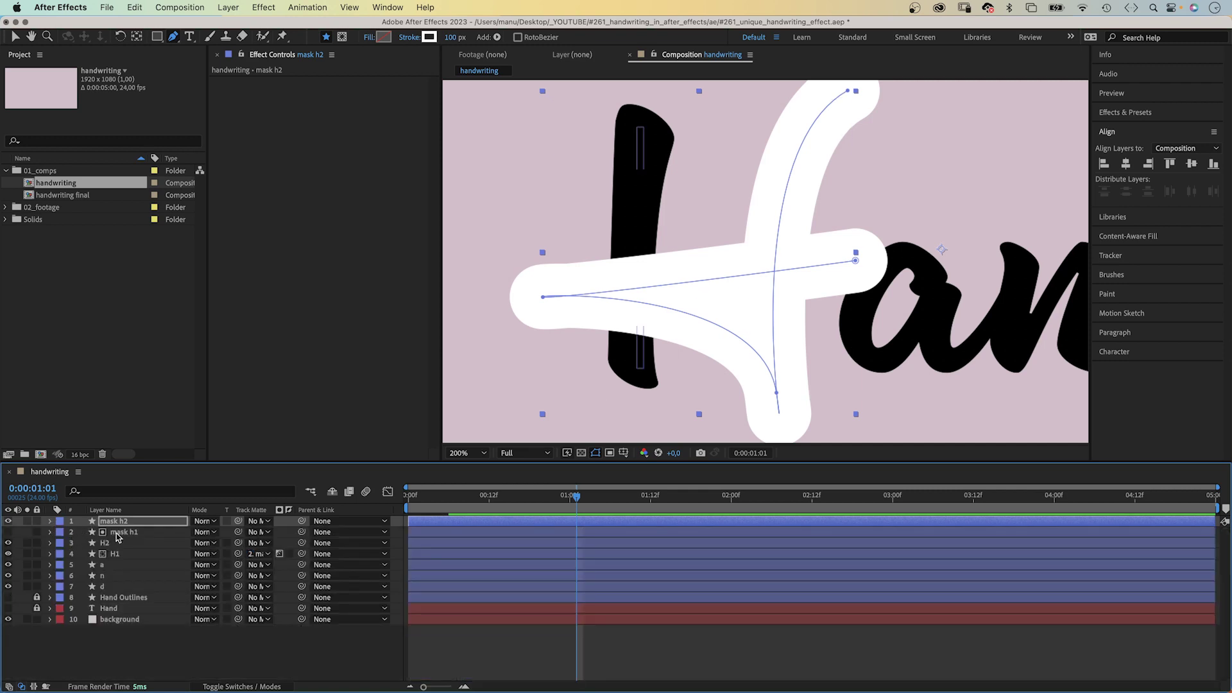
pyautogui.click(87, 534)
pyautogui.click(49, 532)
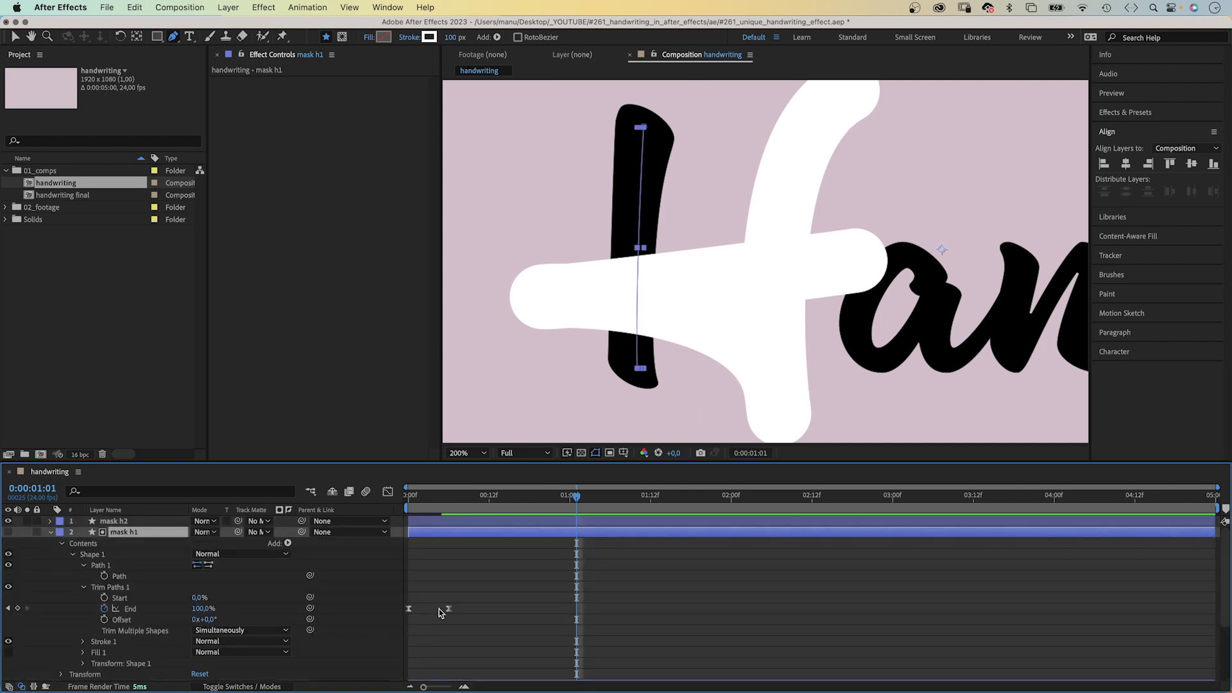
pyautogui.moveTo(487, 601); pyautogui.dragTo(398, 617)
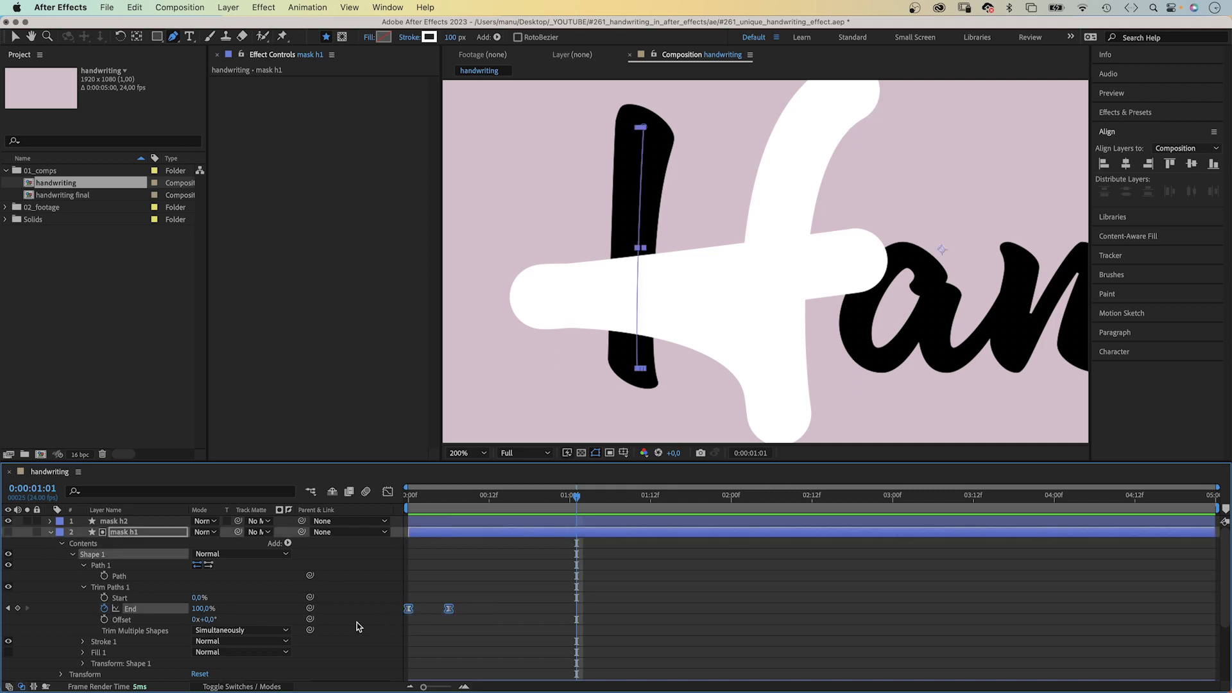
pyautogui.click(110, 522)
pyautogui.click(52, 521)
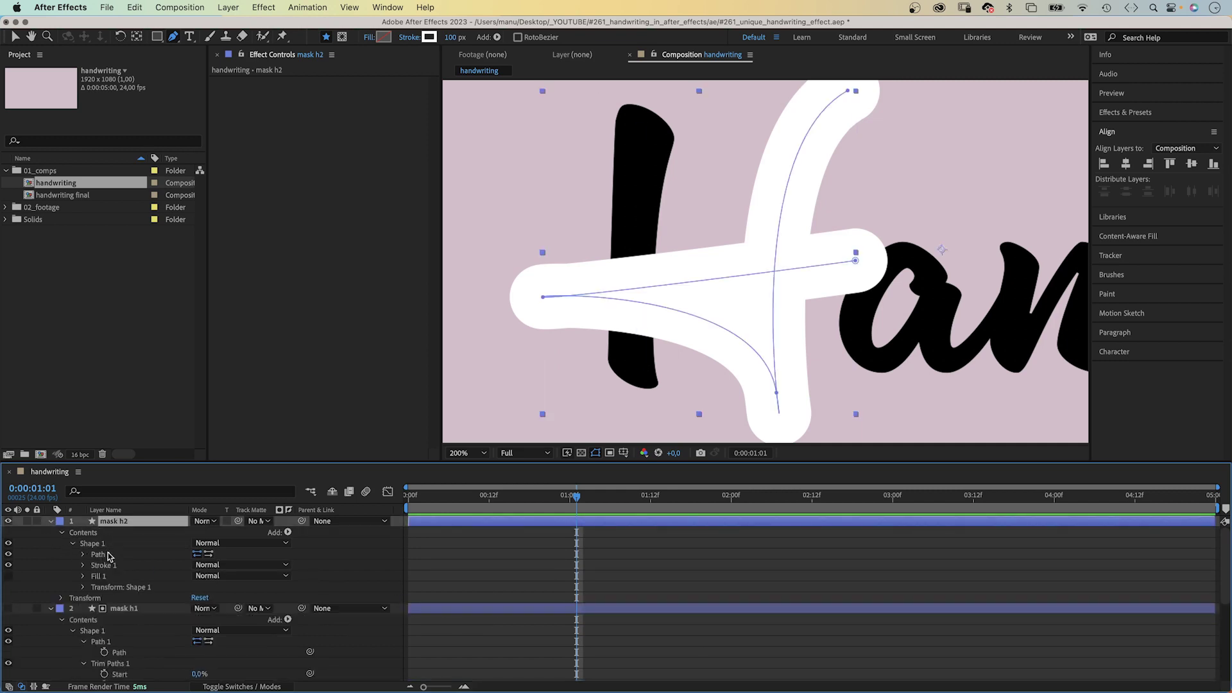
pyautogui.click(97, 545)
pyautogui.hotkey('ctrl', 'alt', 't')
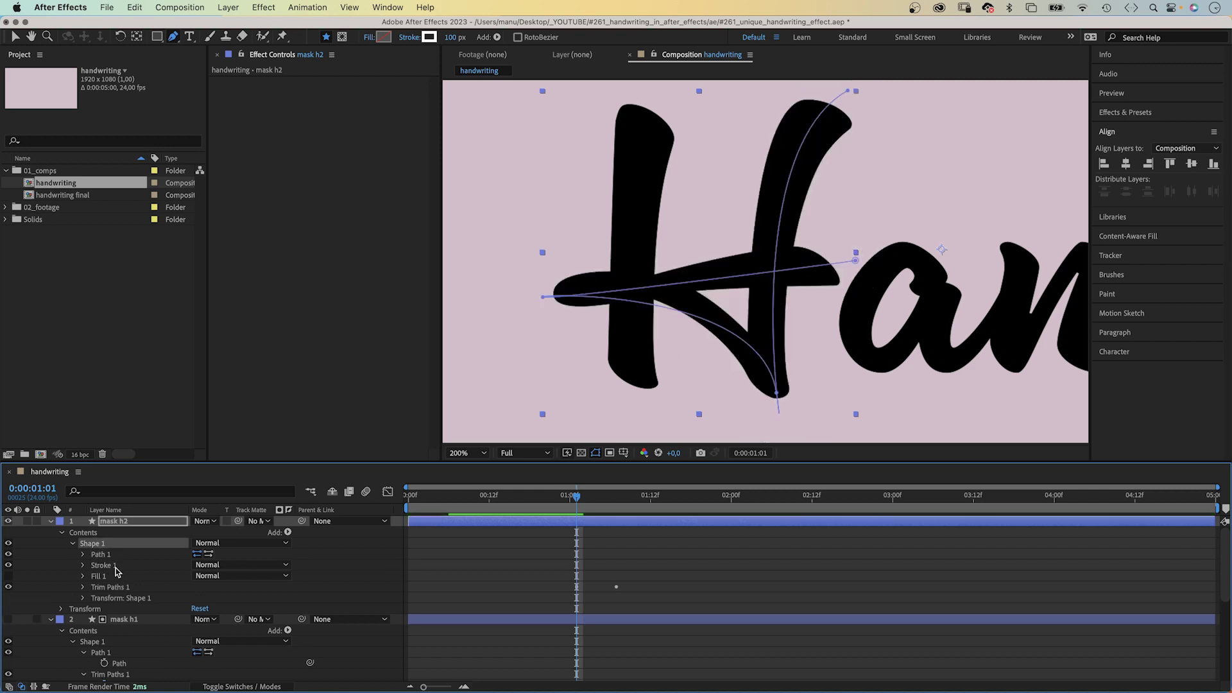
# Shift mask h2's End keyframes to run from 0:00:00:06 to 0:00:00:16.
pyautogui.press('u')
pyautogui.moveTo(472, 509); pyautogui.dragTo(449, 508)
pyautogui.moveTo(569, 535); pyautogui.dragTo(446, 539)
pyautogui.moveTo(471, 498)
pyautogui.mouseDown()
pyautogui.moveTo(529, 502)
pyautogui.moveTo(517, 503)
pyautogui.moveTo(517, 534)
pyautogui.mouseUp()
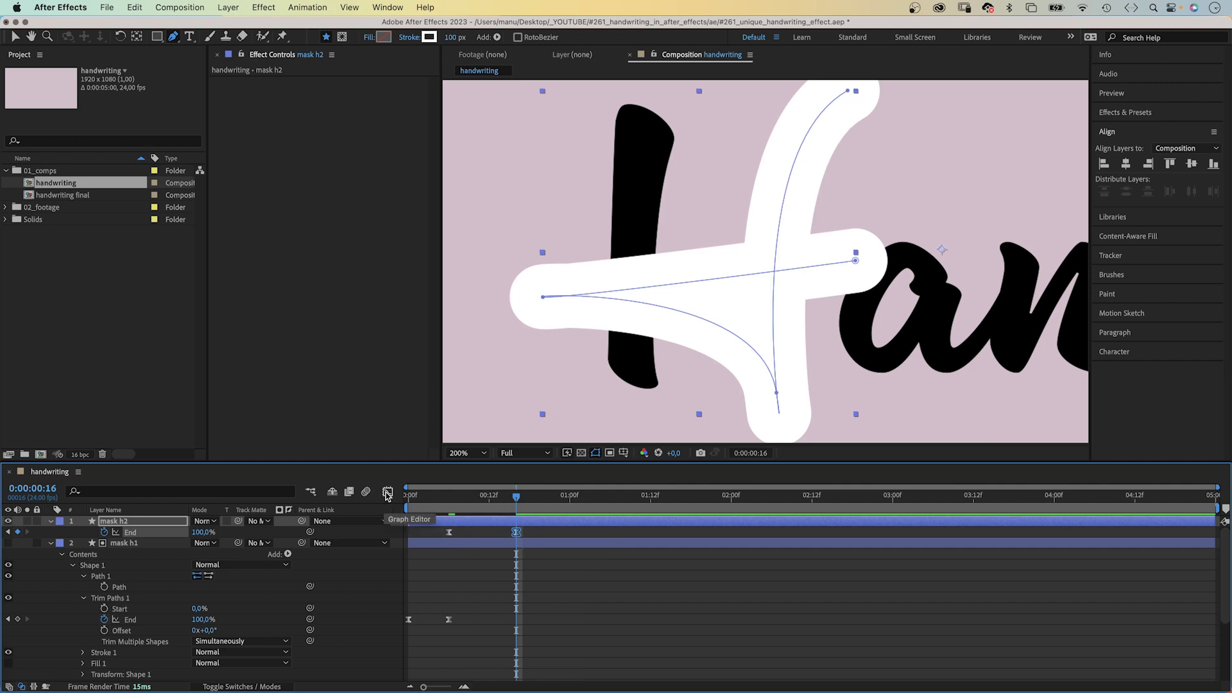
# Ease mask h2's draw-on by reshaping the End speed curve in the Graph Editor.
pyautogui.click(388, 492)
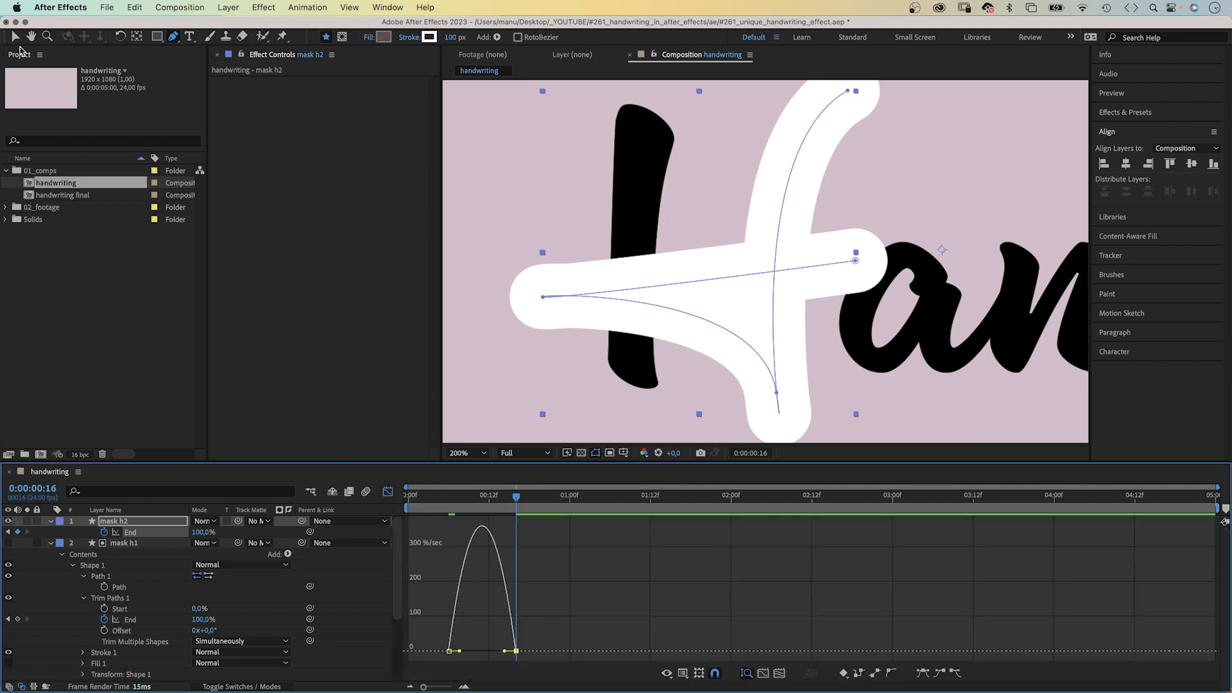
pyautogui.click(16, 37)
pyautogui.click(504, 652)
pyautogui.moveTo(504, 652); pyautogui.dragTo(485, 651)
pyautogui.click(388, 492)
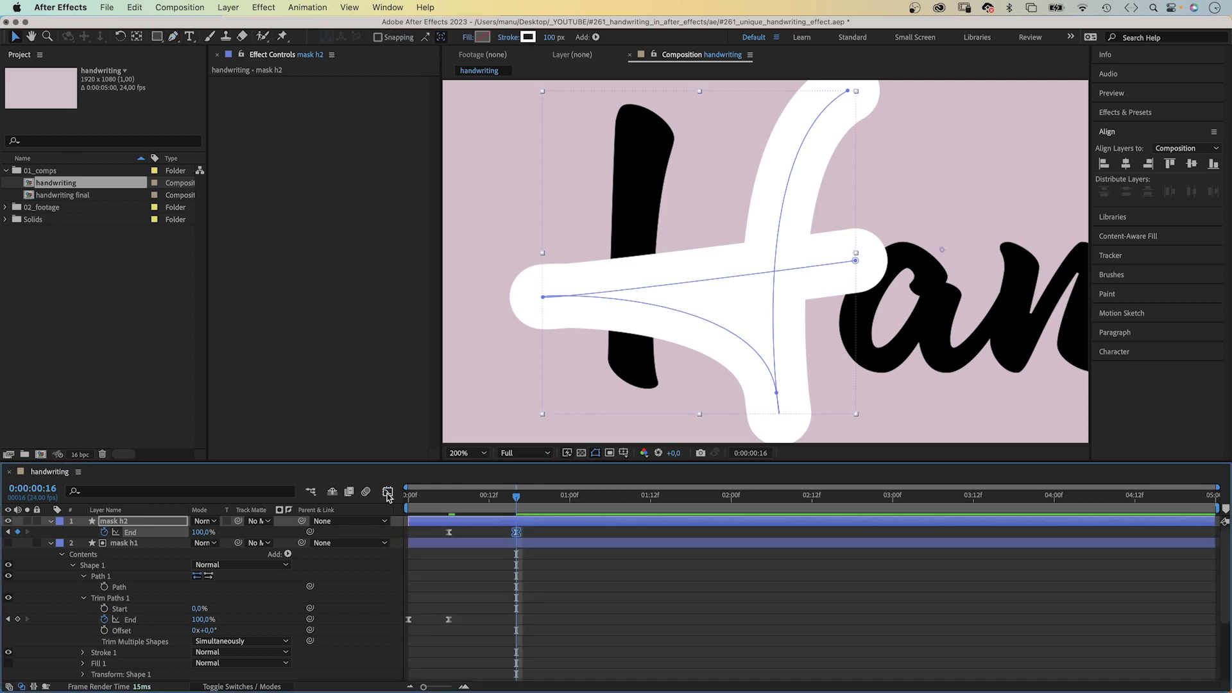
# Set H2's track matte to mask h2 and view the composition at 100%.
pyautogui.click(403, 507)
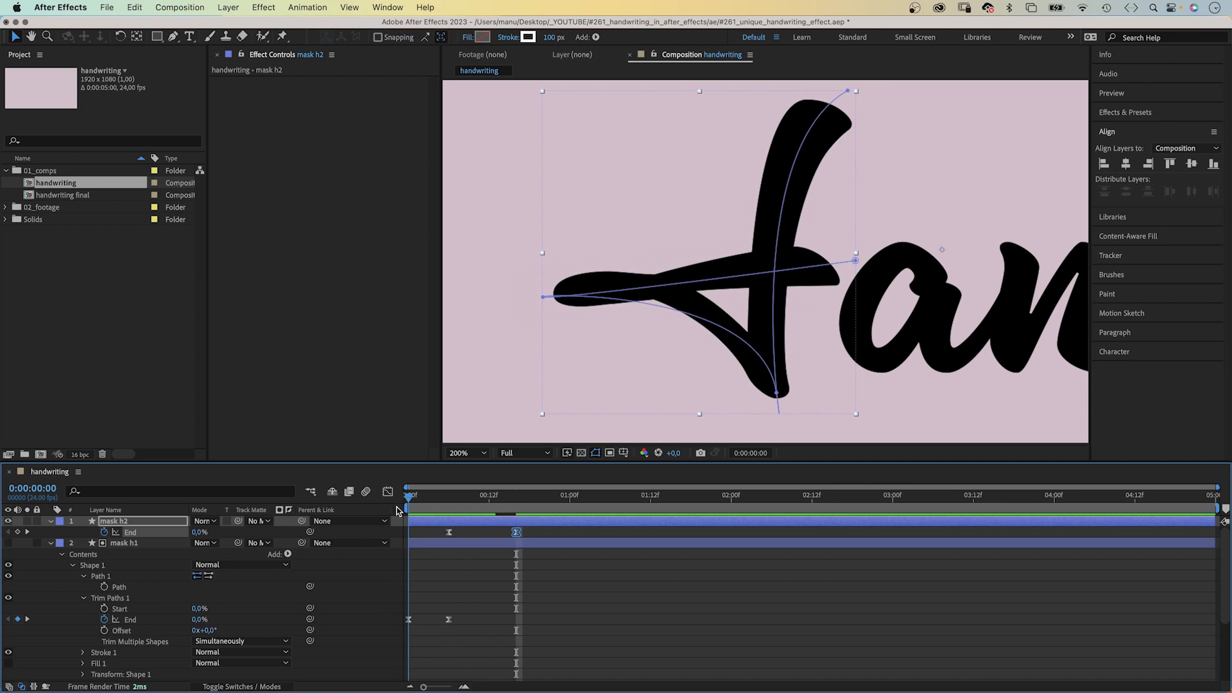
pyautogui.click(51, 543)
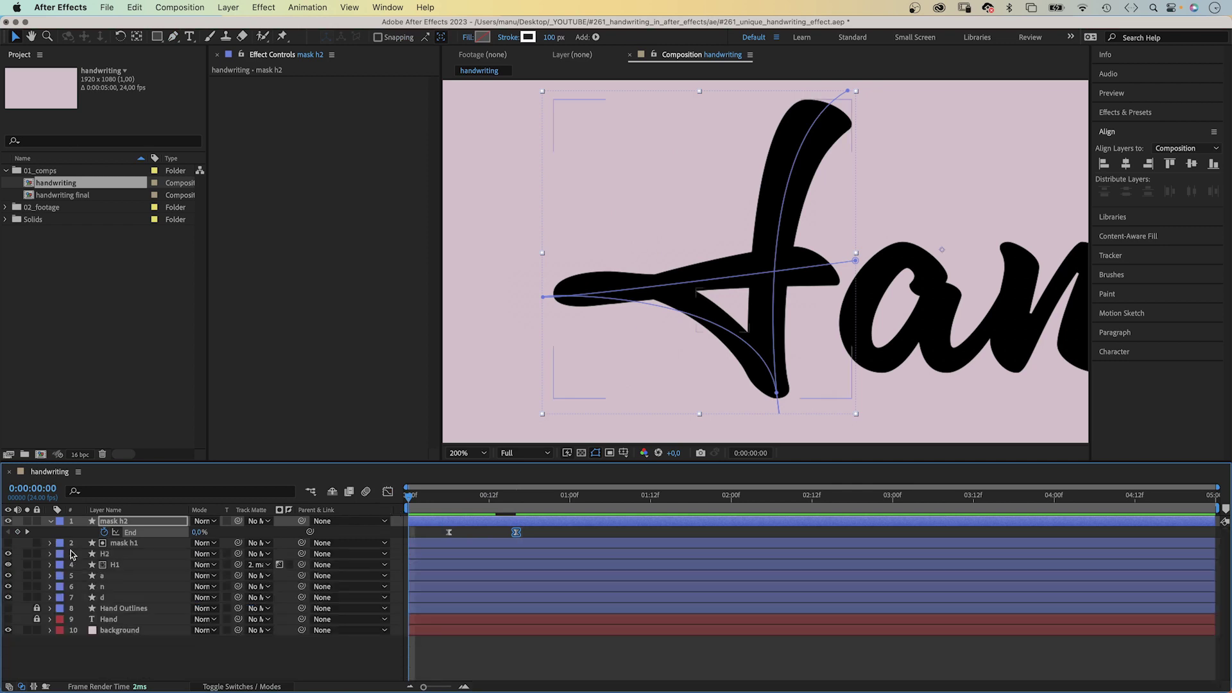
pyautogui.moveTo(237, 553); pyautogui.dragTo(154, 525)
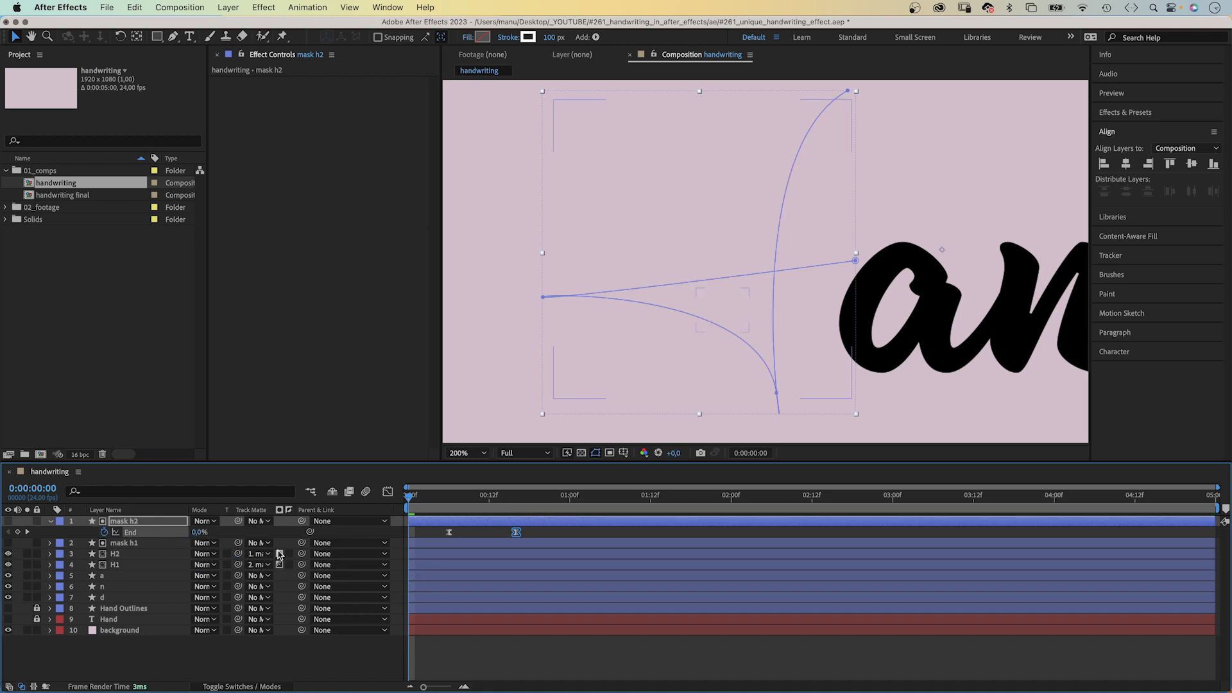
pyautogui.moveTo(409, 497)
pyautogui.mouseDown()
pyautogui.moveTo(512, 504)
pyautogui.moveTo(408, 510)
pyautogui.mouseUp()
pyautogui.click(465, 453)
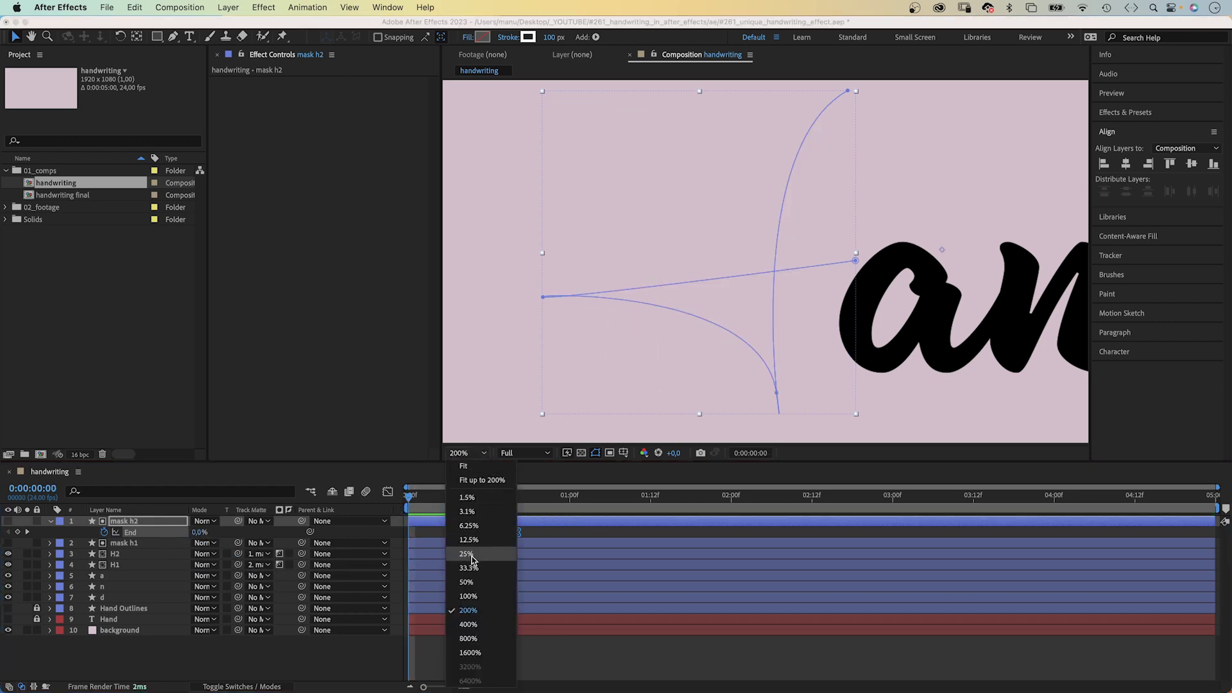
pyautogui.click(457, 600)
# Play the animation, then inspect frame 8 at 200% magnification.
pyautogui.press('space')
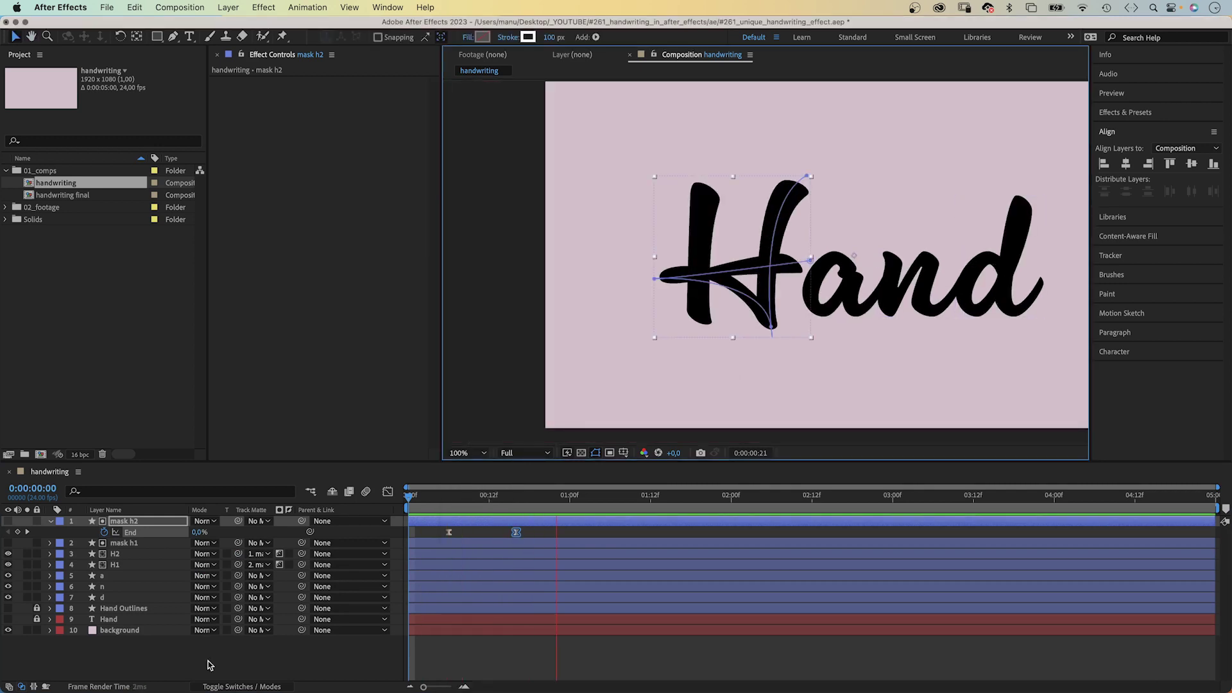
pyautogui.moveTo(490, 496); pyautogui.dragTo(463, 495)
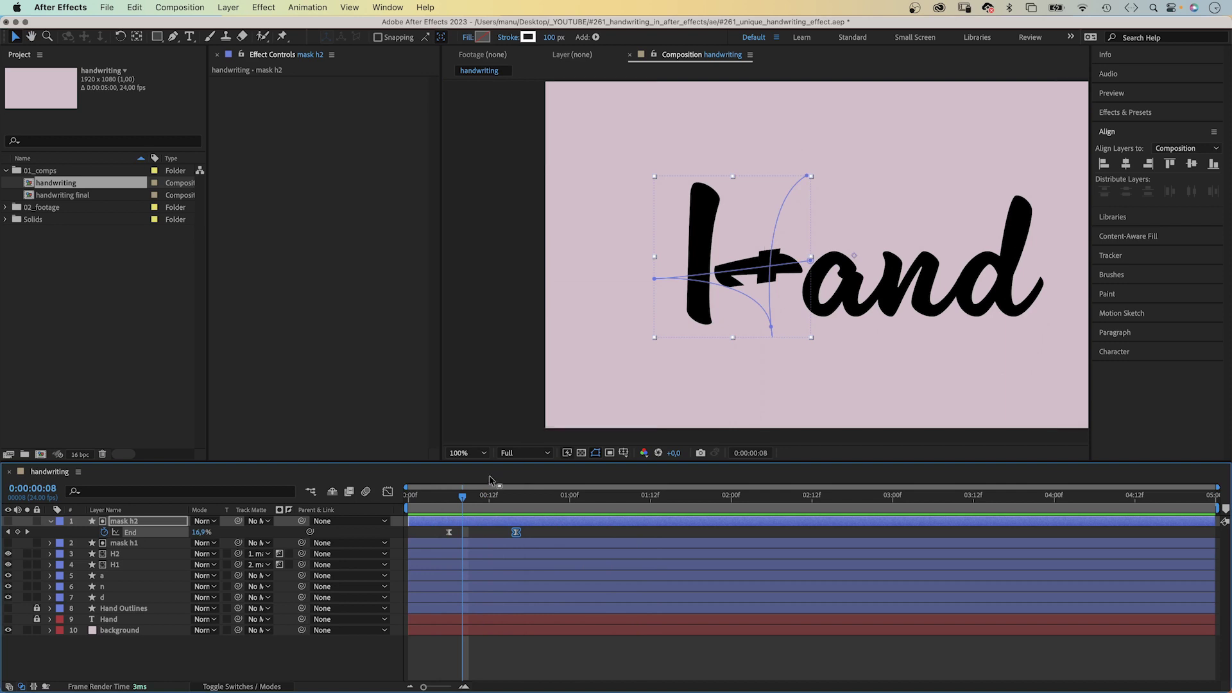
pyautogui.click(465, 453)
pyautogui.click(465, 605)
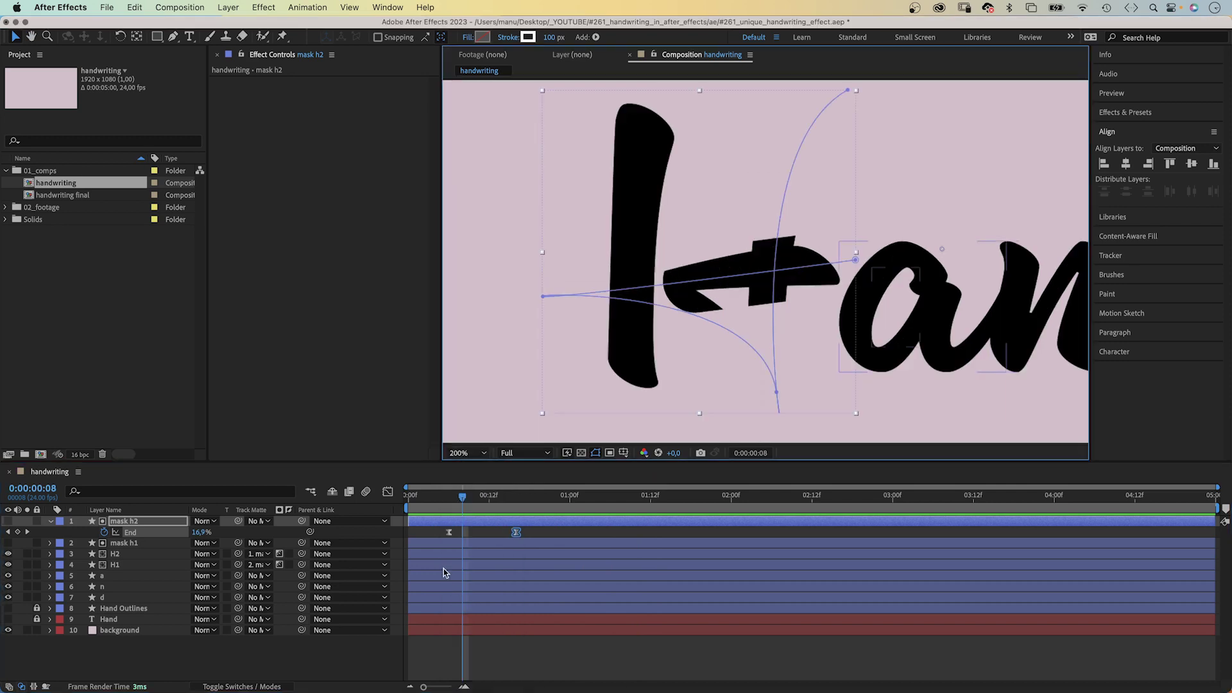
# Adjust mask h2's Path 1 vertices and curve handles to better cover the H crossbar.
pyautogui.click(123, 522)
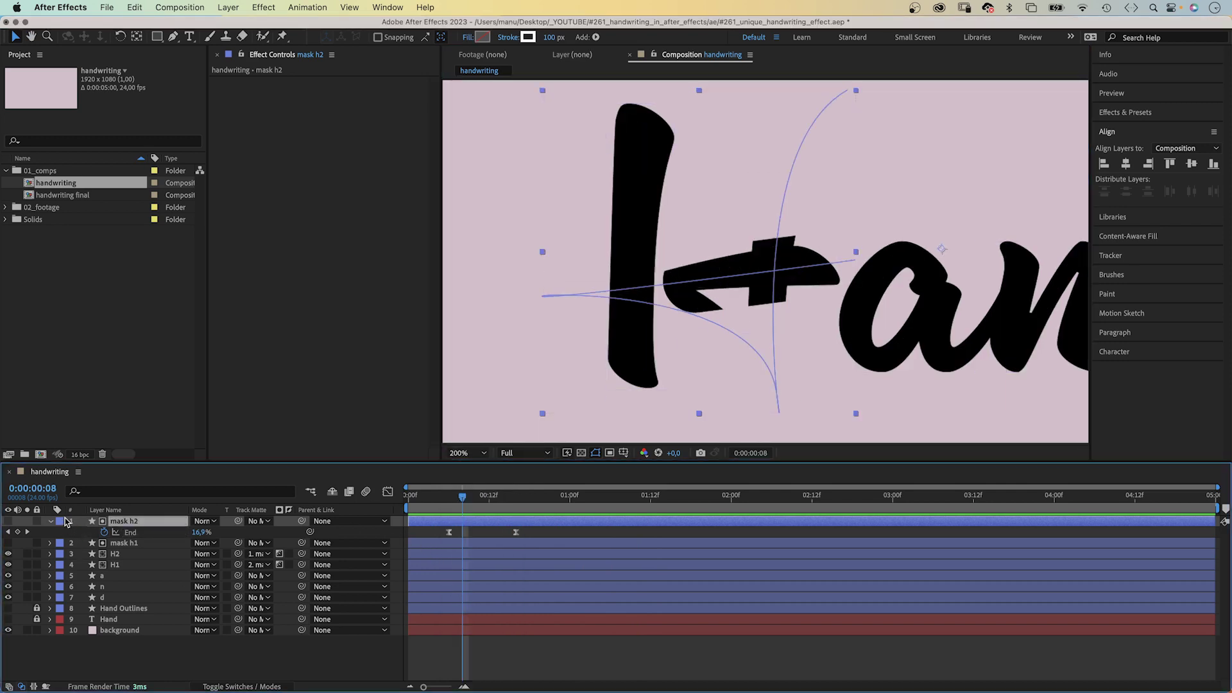
pyautogui.click(51, 521)
pyautogui.click(51, 521)
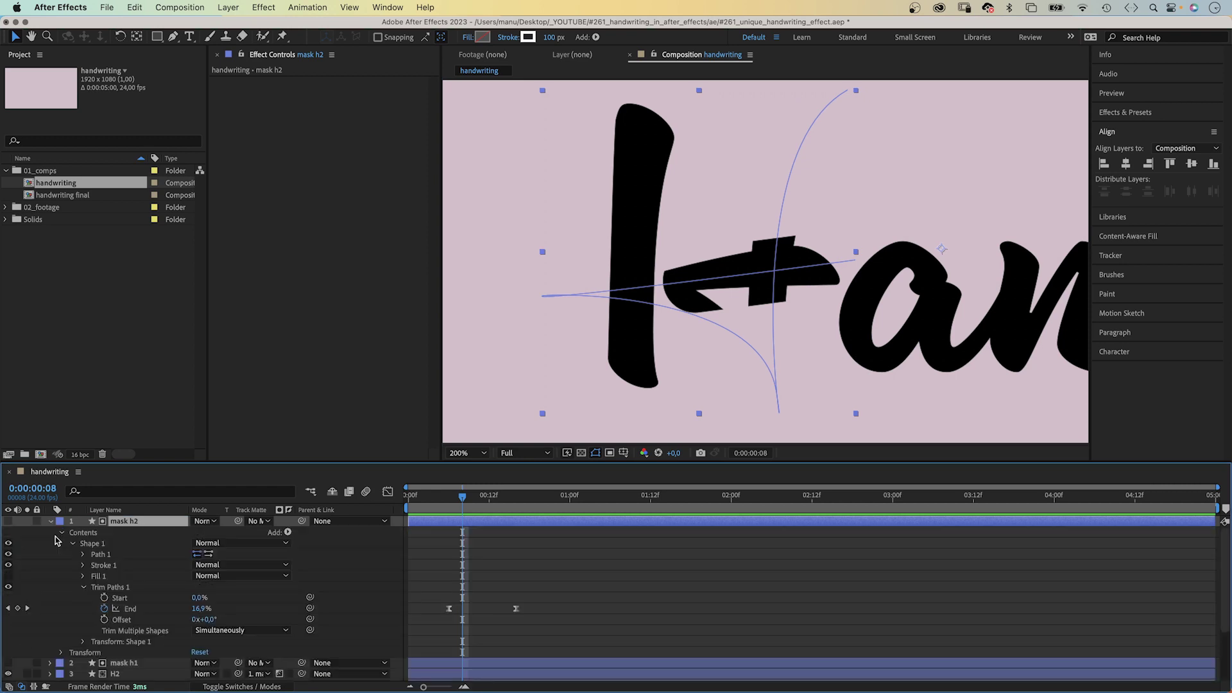
pyautogui.click(84, 587)
pyautogui.click(100, 554)
pyautogui.click(83, 555)
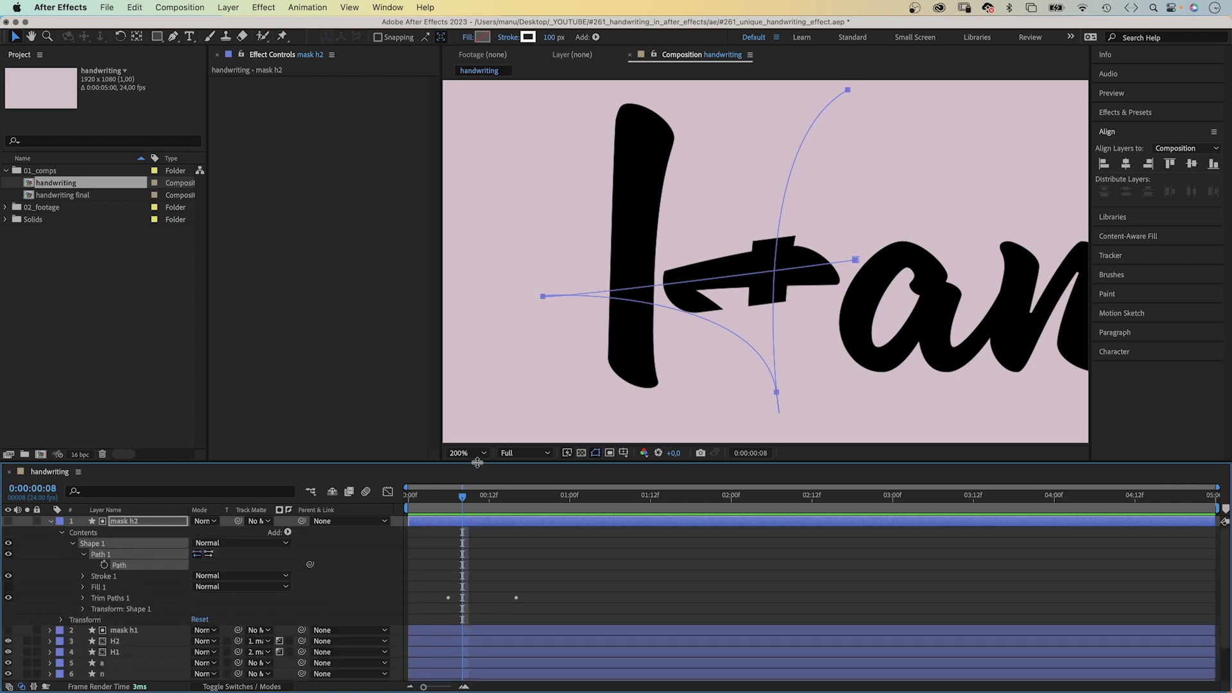
pyautogui.moveTo(855, 259); pyautogui.dragTo(746, 234)
pyautogui.click(170, 37)
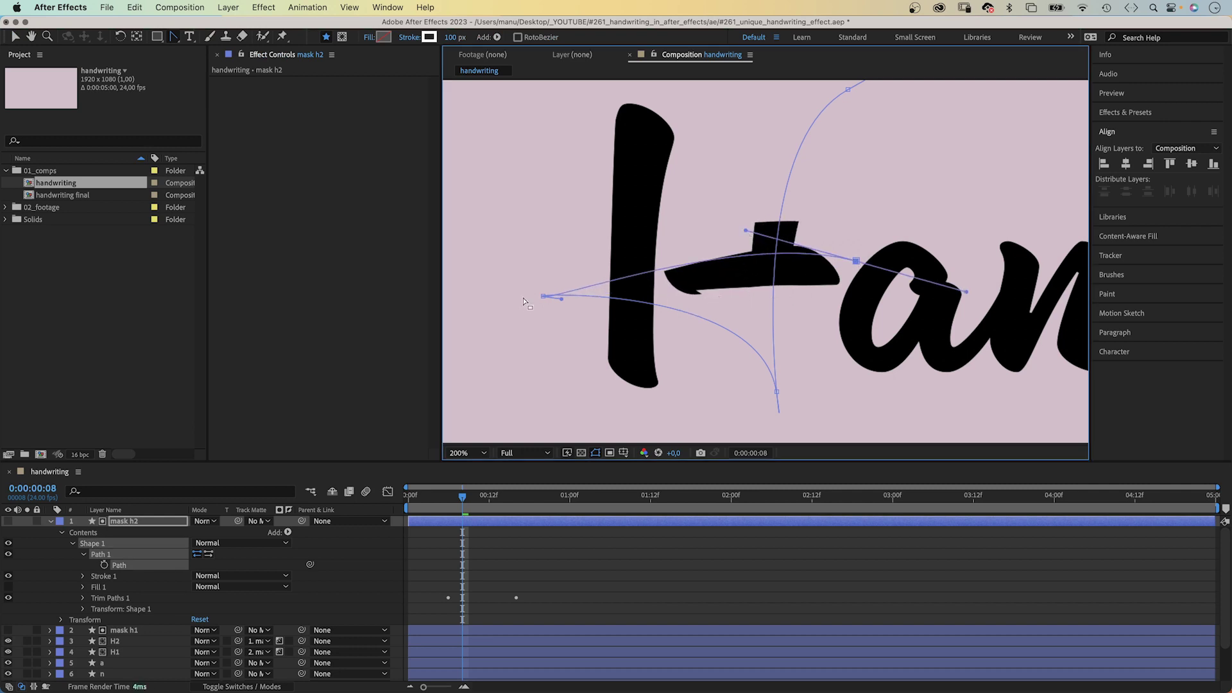
pyautogui.press('v')
pyautogui.moveTo(543, 296); pyautogui.dragTo(541, 283)
pyautogui.moveTo(745, 230); pyautogui.dragTo(745, 237)
pyautogui.moveTo(555, 287); pyautogui.dragTo(556, 285)
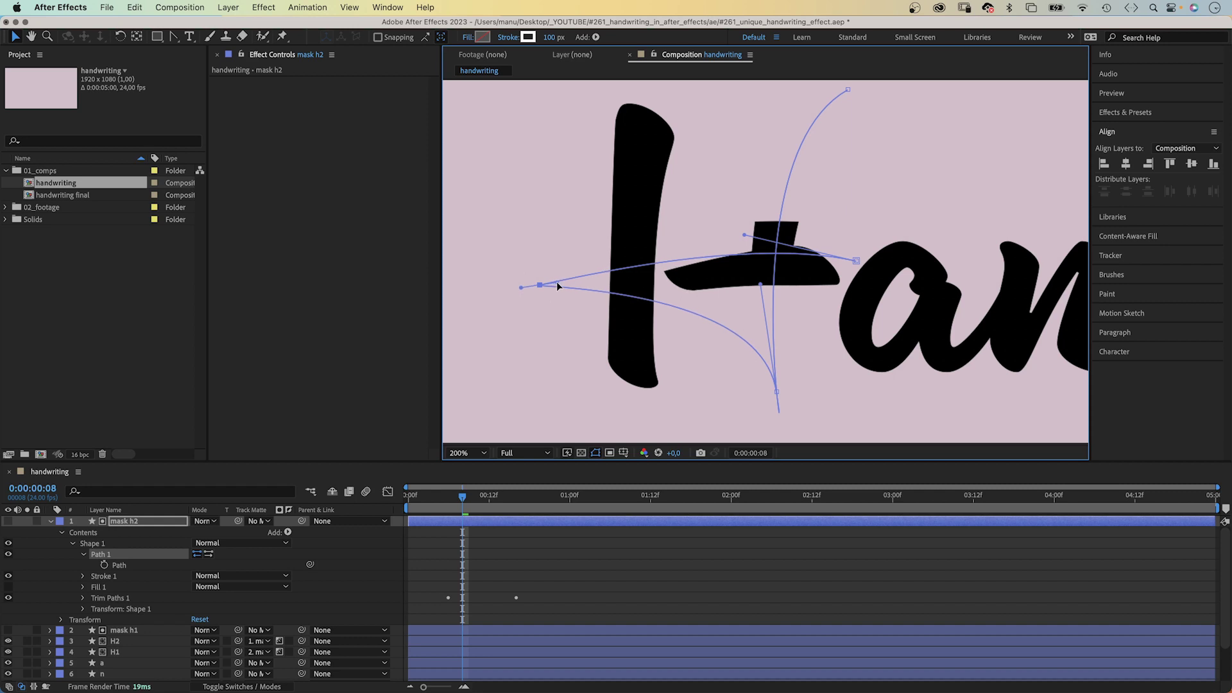
# Check the stroke at frames 8 and 9 and reselect mask h2.
pyautogui.click(471, 499)
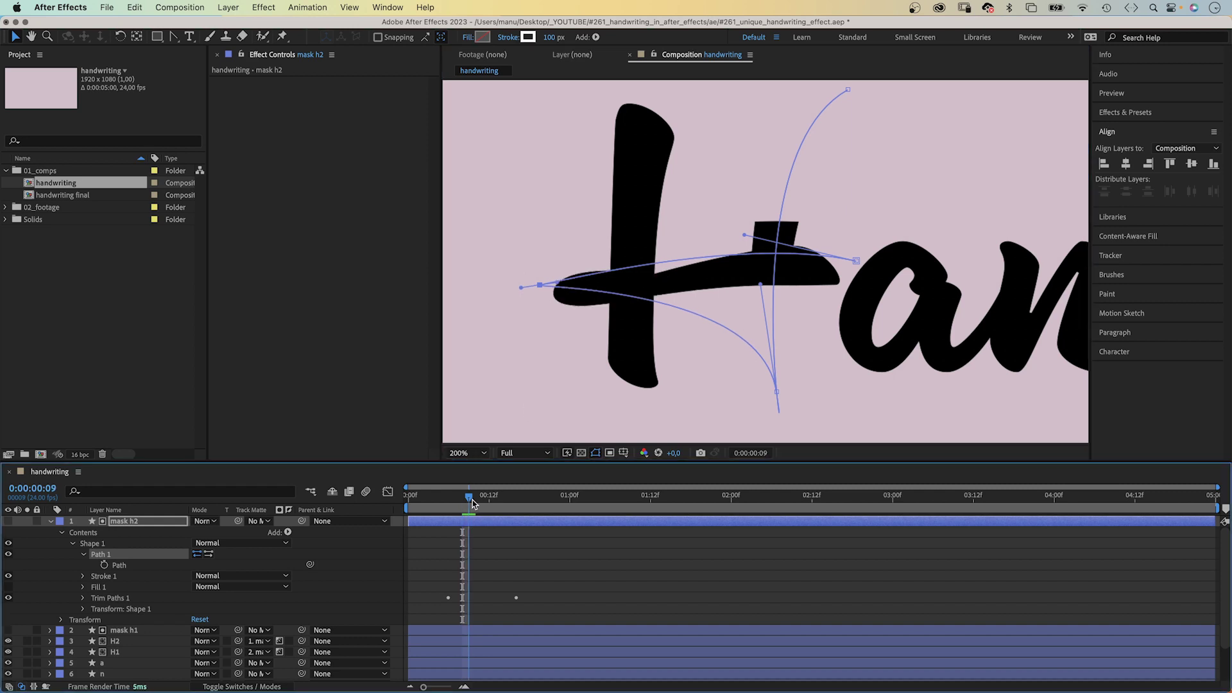
pyautogui.moveTo(472, 504); pyautogui.dragTo(484, 502)
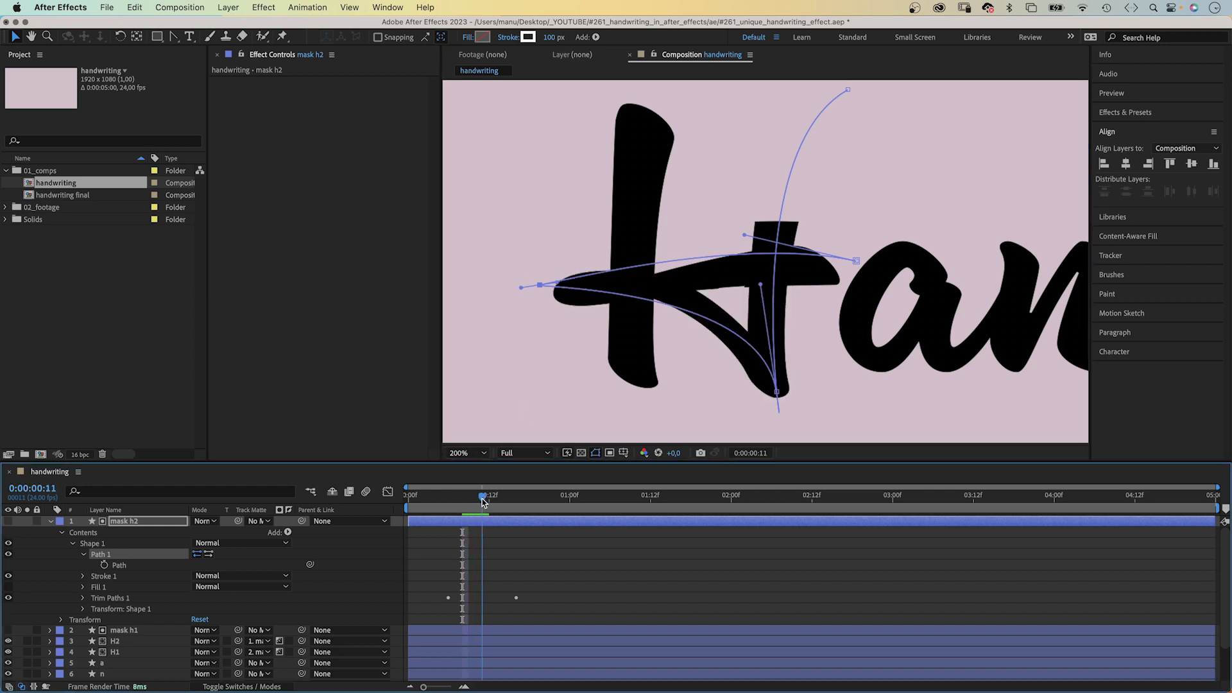
pyautogui.press('pageup')
pyautogui.press('pageup')
pyautogui.press('pageup')
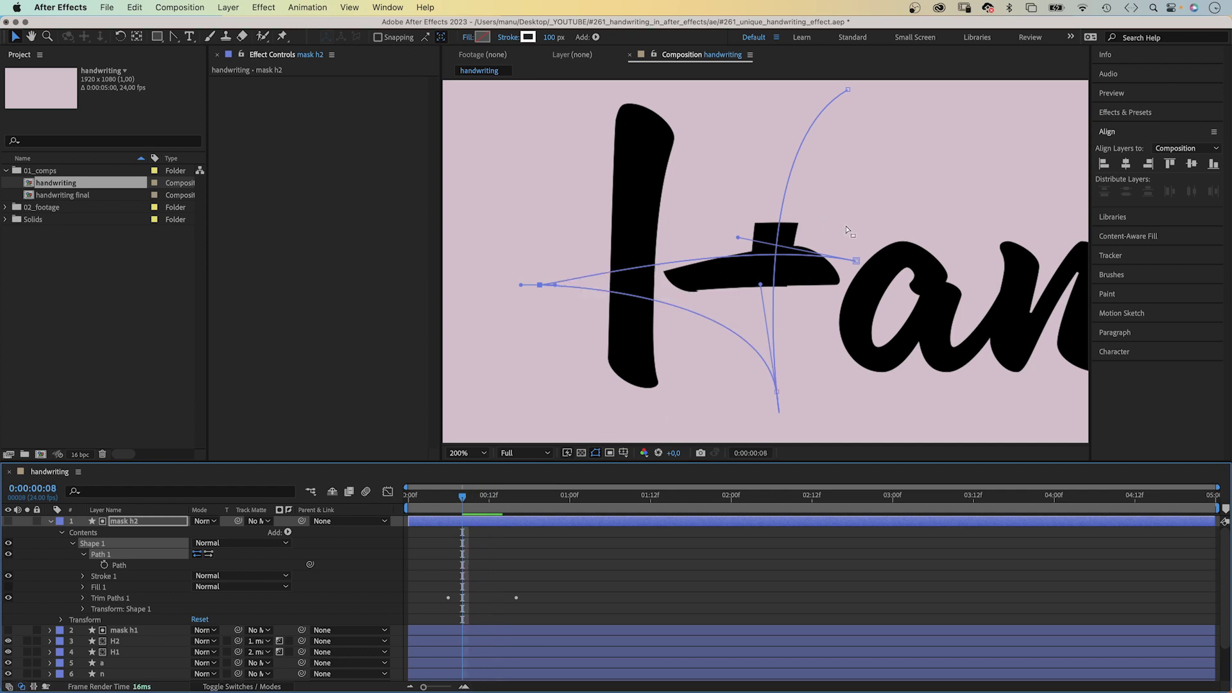
pyautogui.click(152, 522)
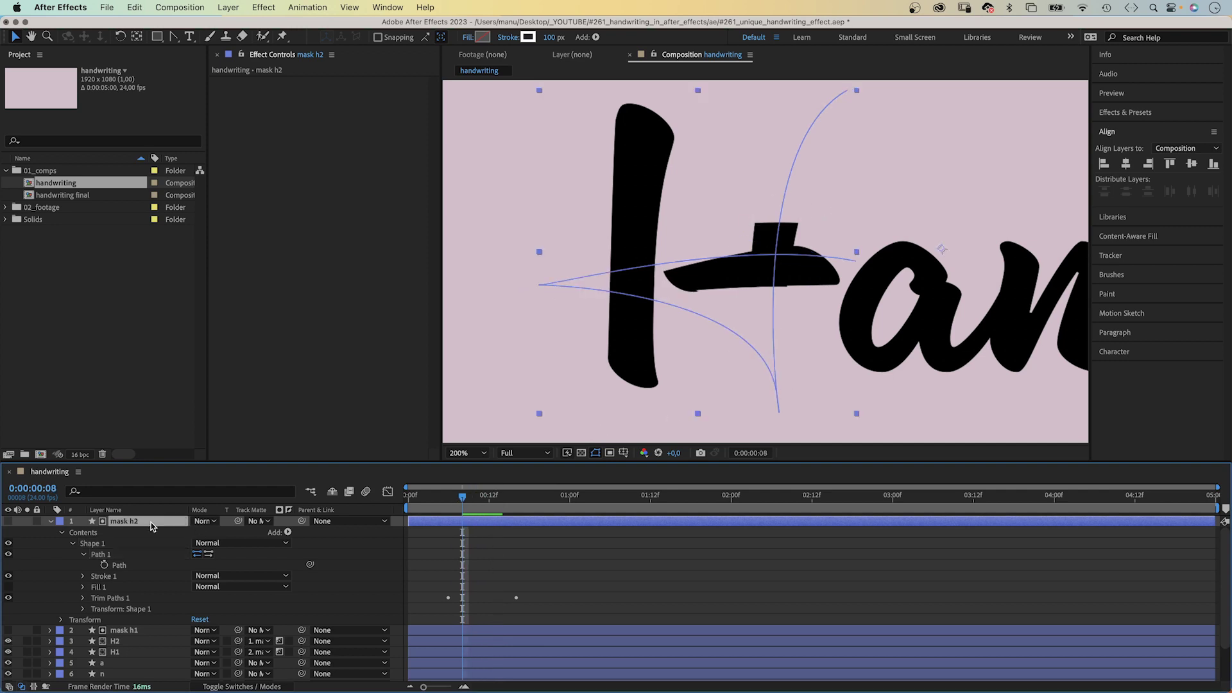
# Draw a rectangle mask over the H crossbar and set its mode to Subtract.
pyautogui.click(157, 36)
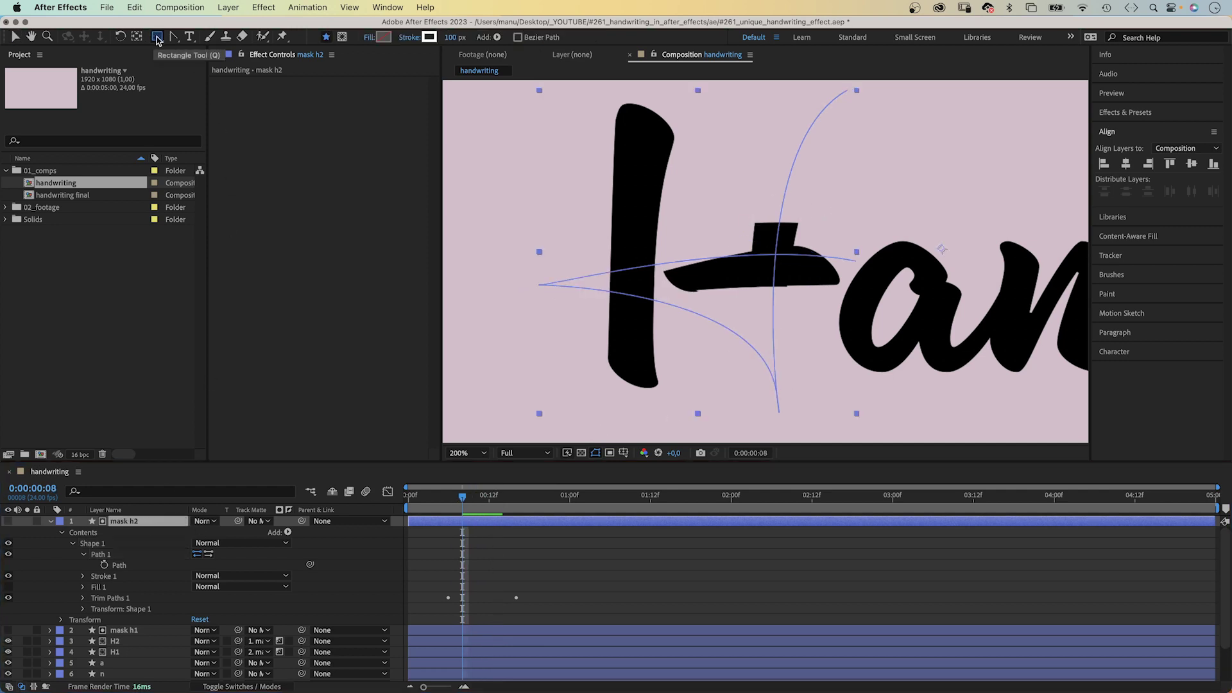
pyautogui.click(342, 38)
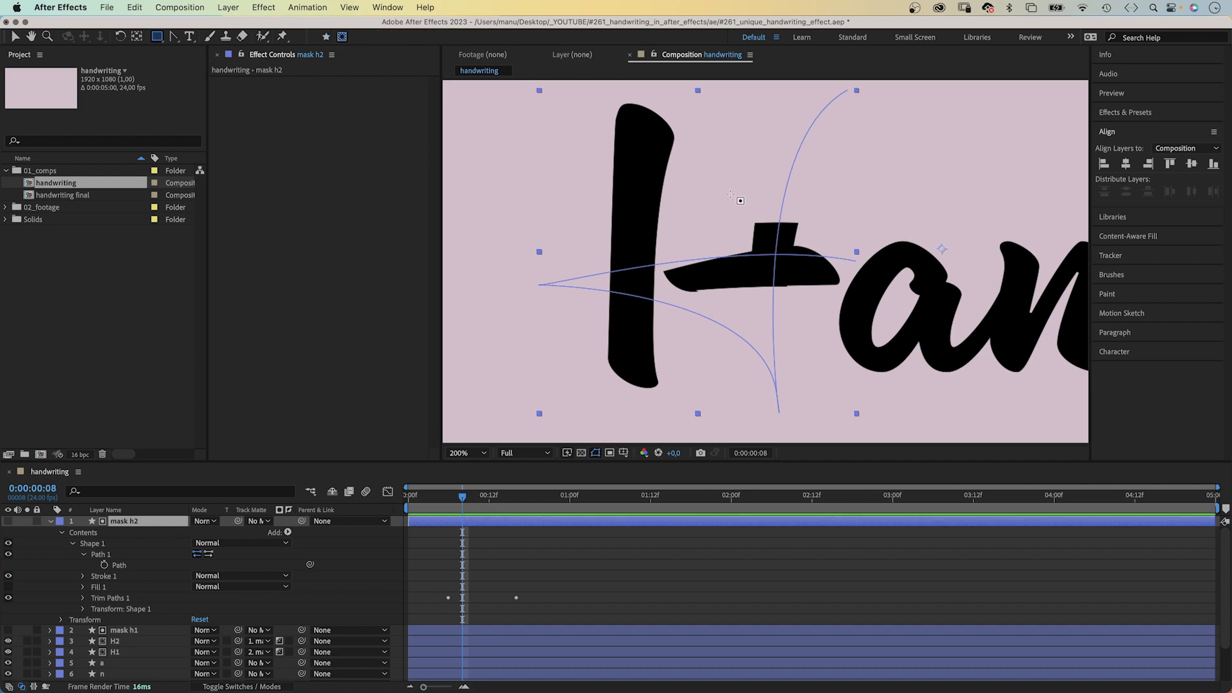
pyautogui.moveTo(726, 190); pyautogui.dragTo(809, 255)
pyautogui.click(207, 631)
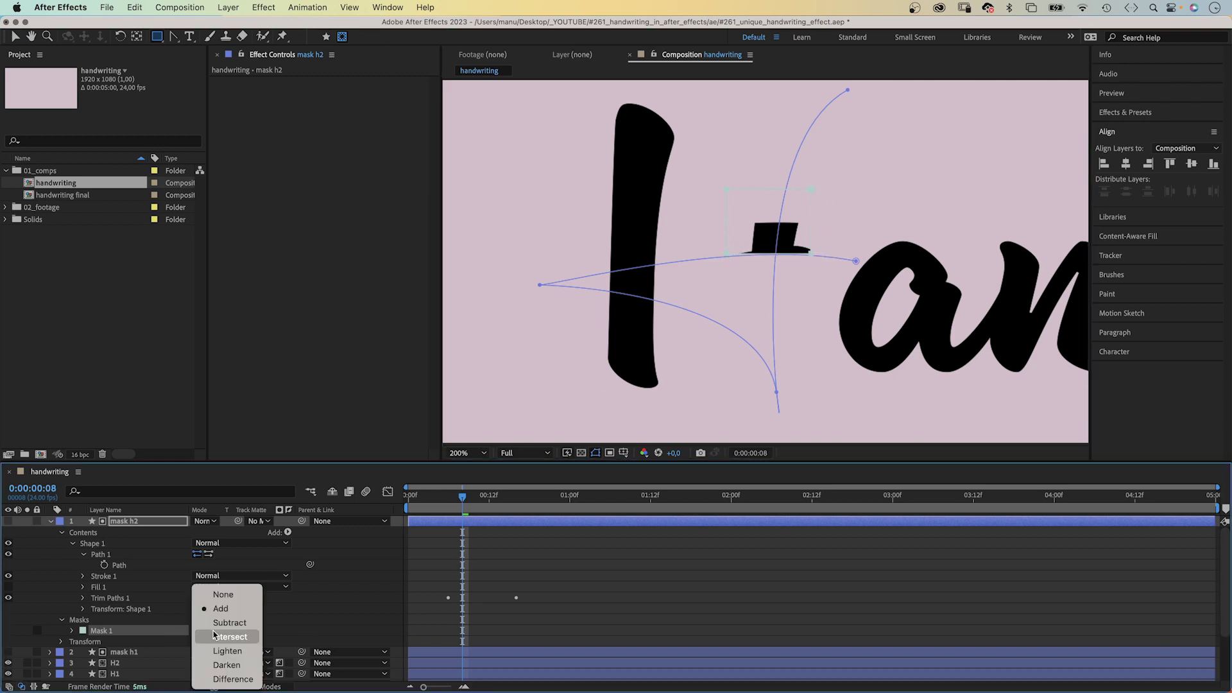
pyautogui.click(225, 623)
pyautogui.scroll(-1, 807, 333)
pyautogui.scroll(2, 807, 334)
# Reshape the mask's lower corners and curve its lower-right vertex.
pyautogui.press('v')
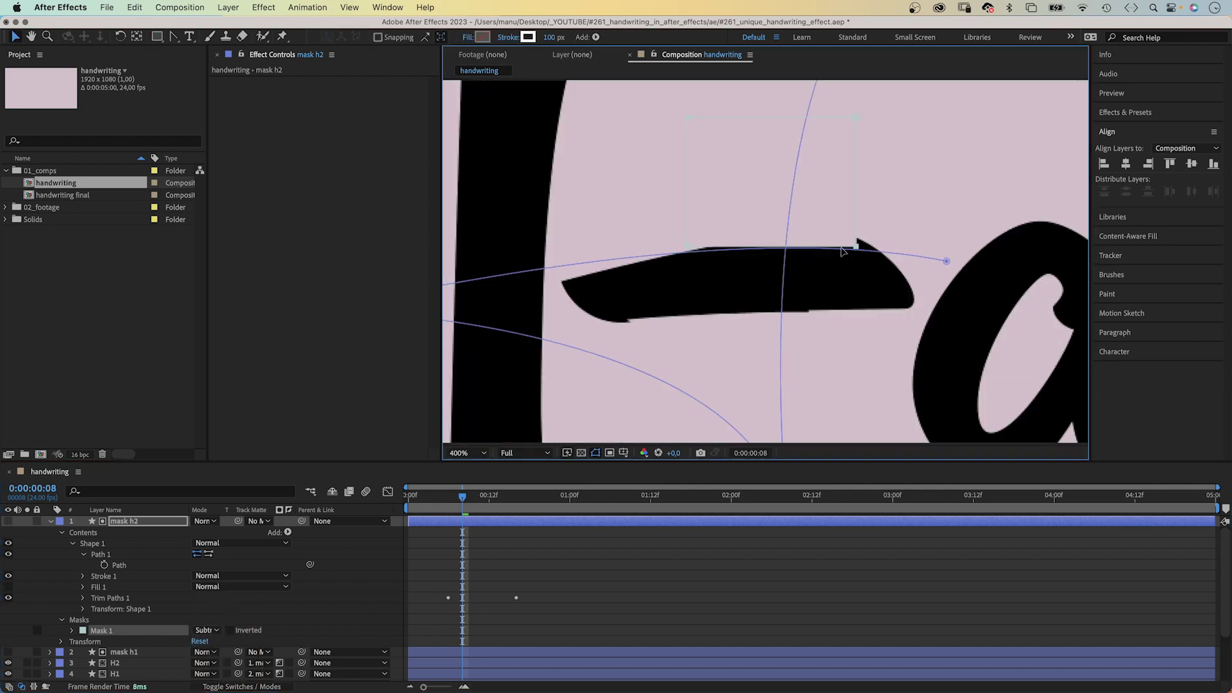
pyautogui.moveTo(857, 246); pyautogui.dragTo(856, 238)
pyautogui.moveTo(688, 246)
pyautogui.mouseDown()
pyautogui.moveTo(789, 217)
pyautogui.moveTo(792, 234)
pyautogui.moveTo(692, 244)
pyautogui.moveTo(907, 249)
pyautogui.mouseUp()
pyautogui.click(176, 36)
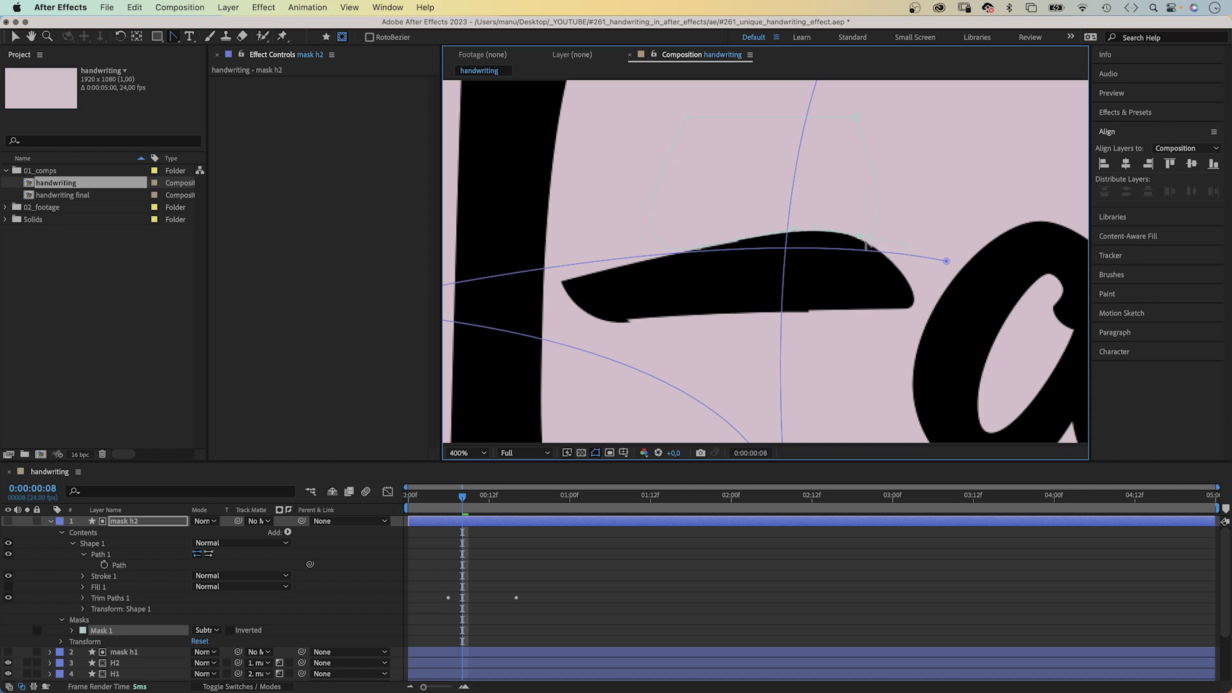
# At 100% view, set a Mask 1 Mask Path keyframe at frame 11.
pyautogui.click(467, 453)
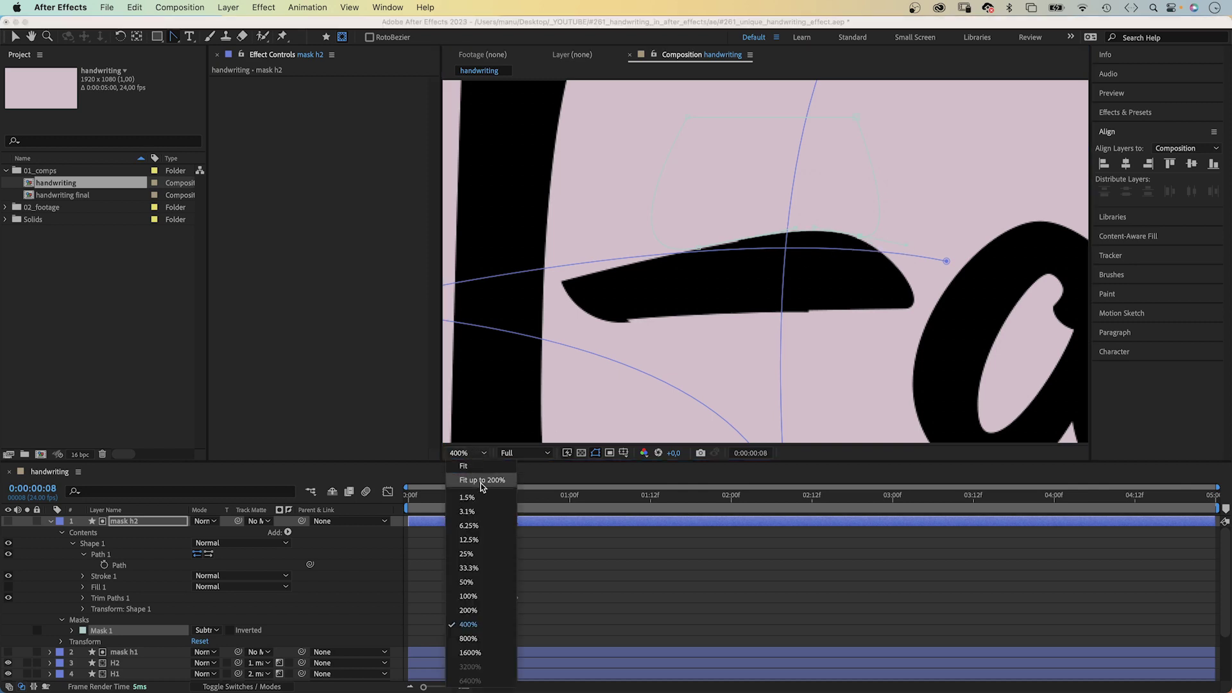
pyautogui.click(467, 596)
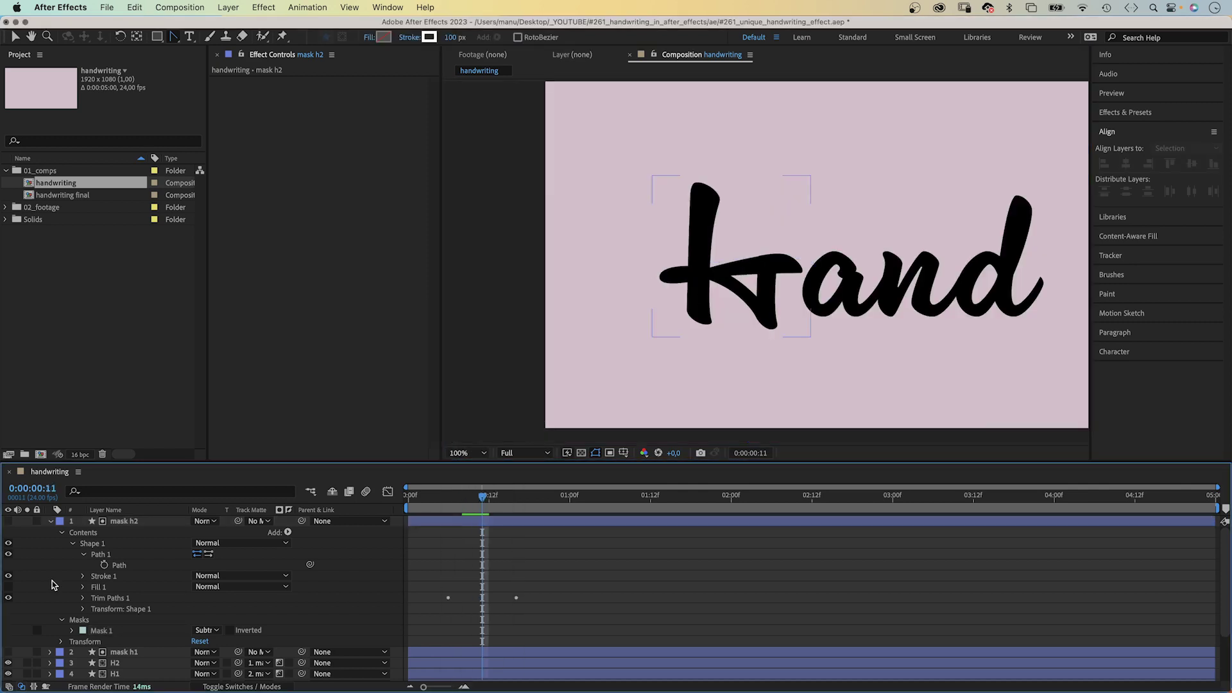
pyautogui.press('pageup')
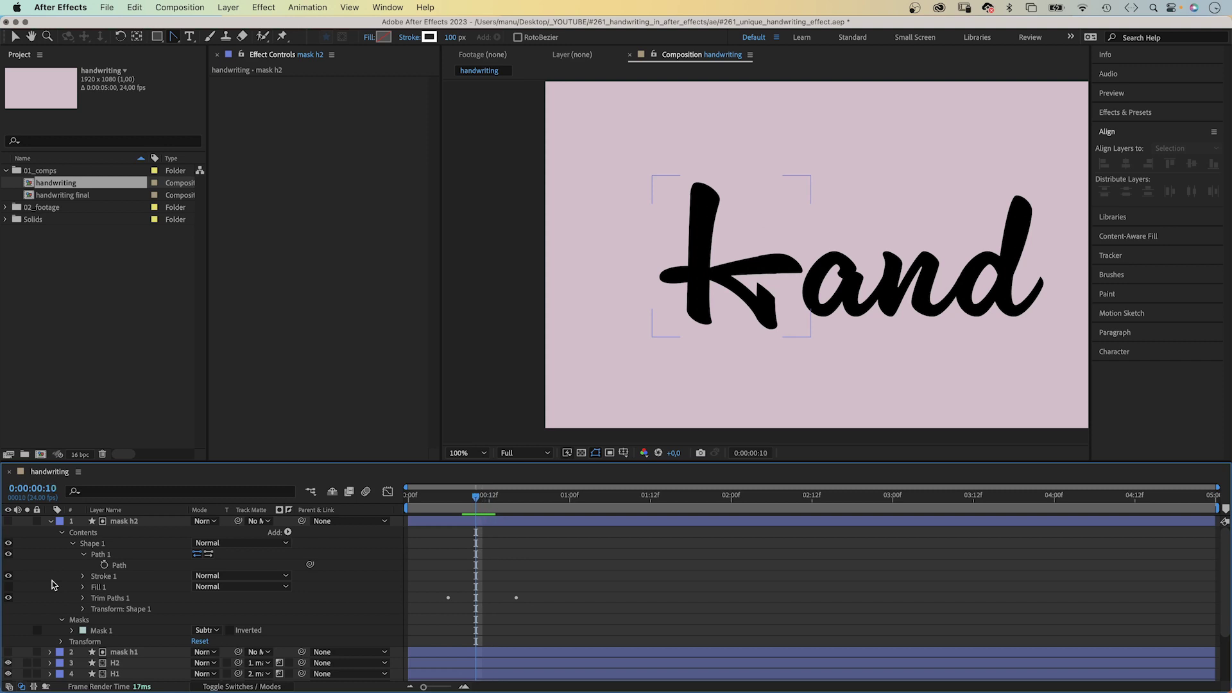
pyautogui.press('pagedown')
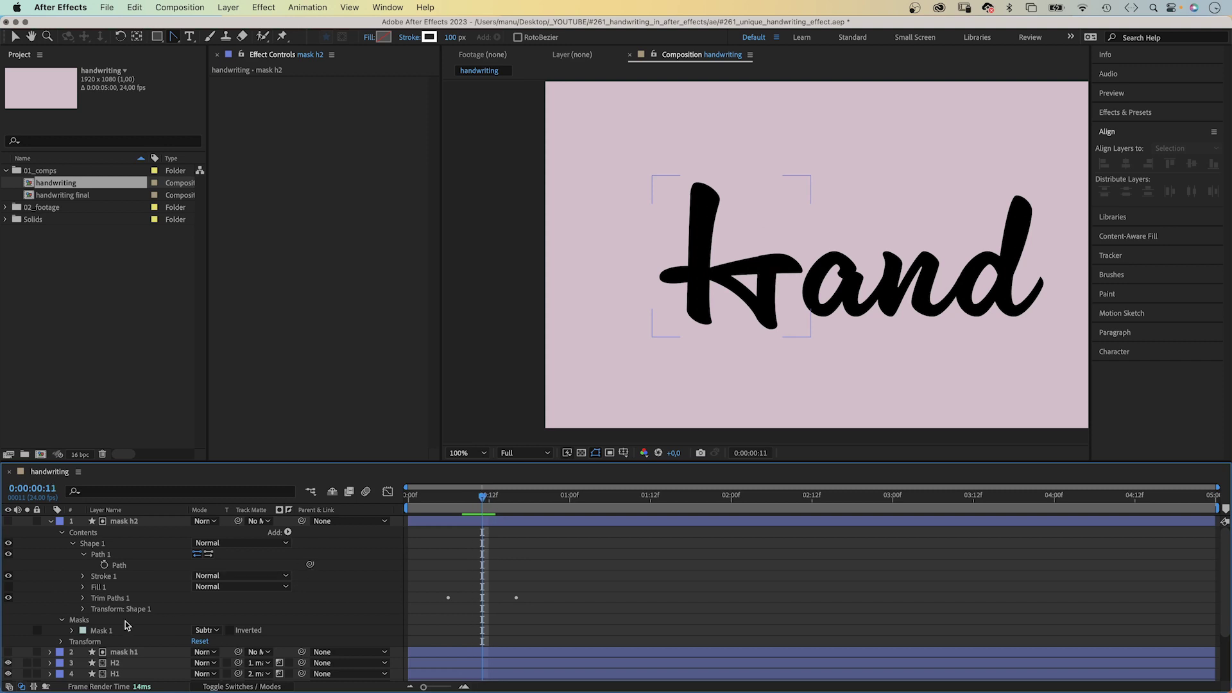
pyautogui.click(73, 631)
pyautogui.click(93, 641)
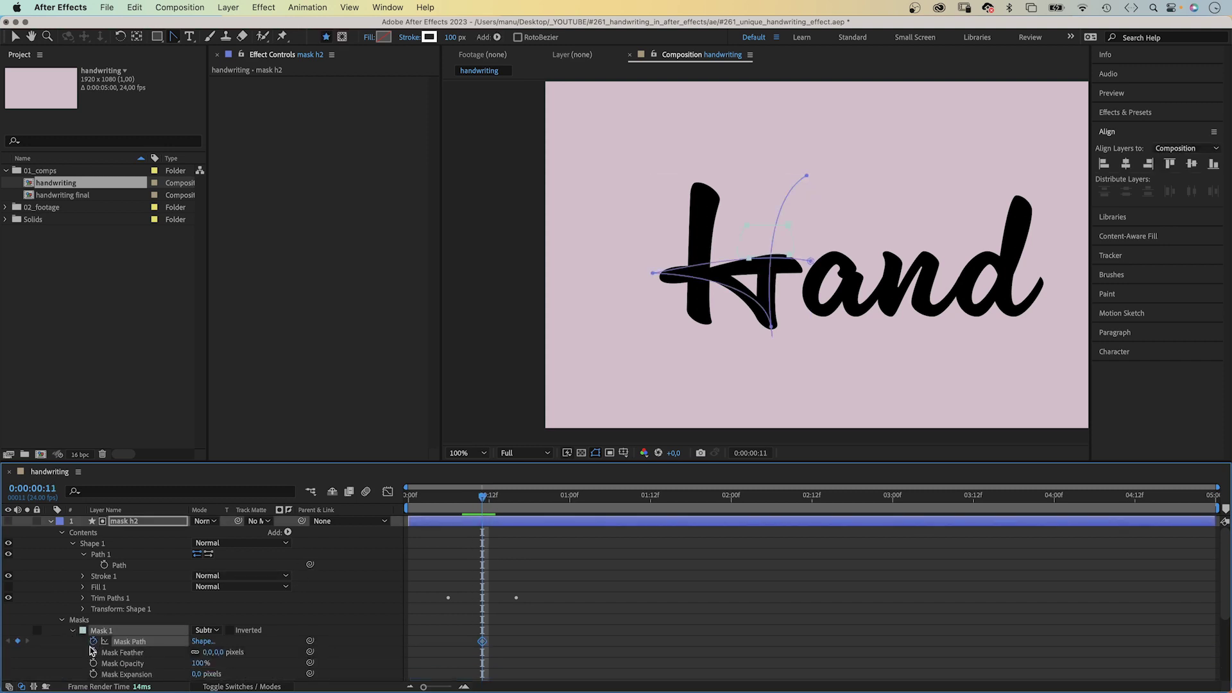
# At frame 12, move Mask 1 off to the top right and preview.
pyautogui.press('pagedown')
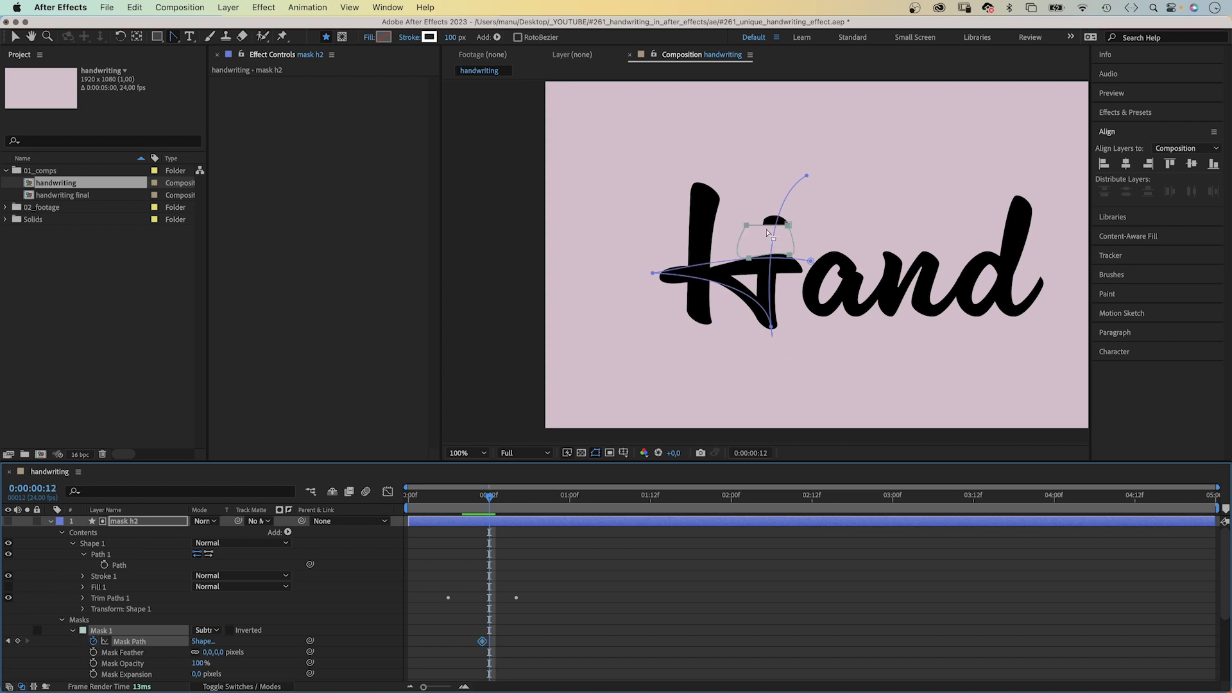
pyautogui.press('v')
pyautogui.moveTo(785, 225); pyautogui.dragTo(995, 97)
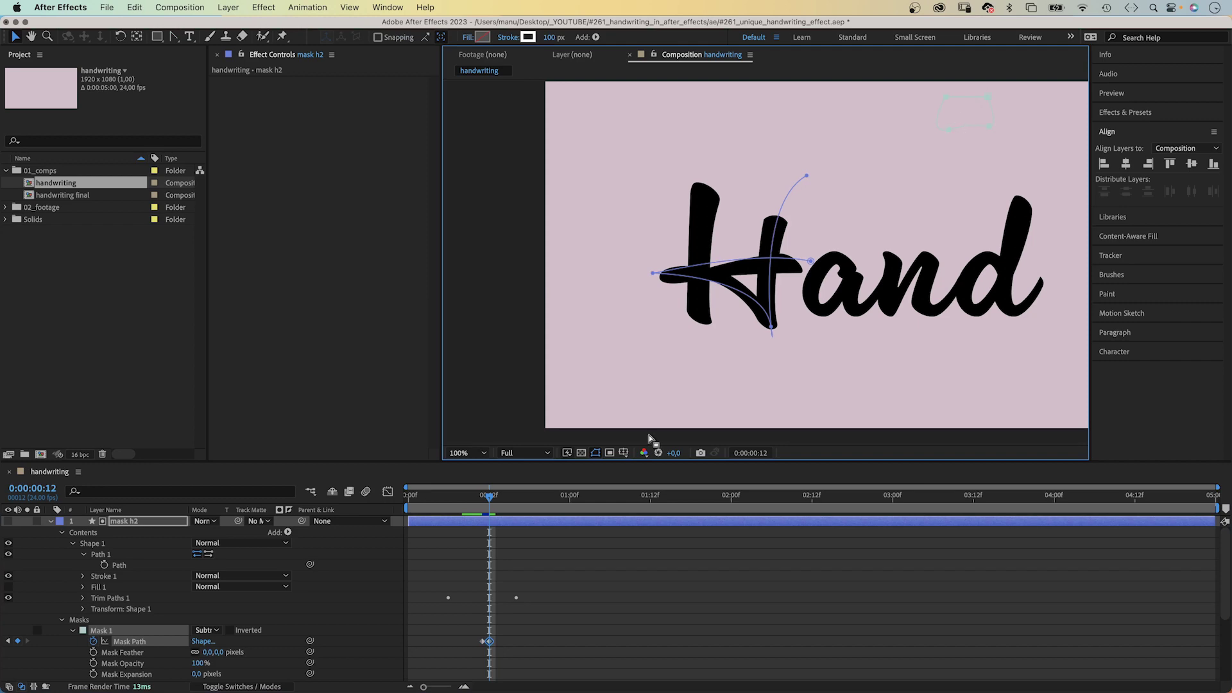
pyautogui.press('space')
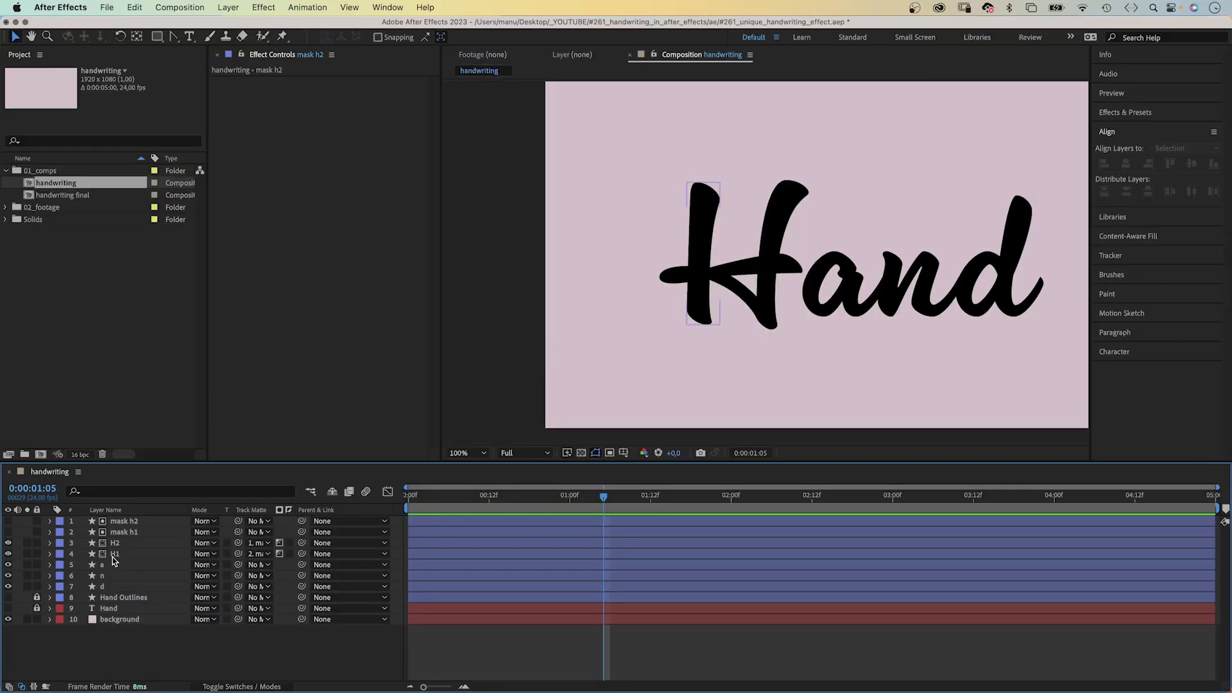
pyautogui.click(114, 555)
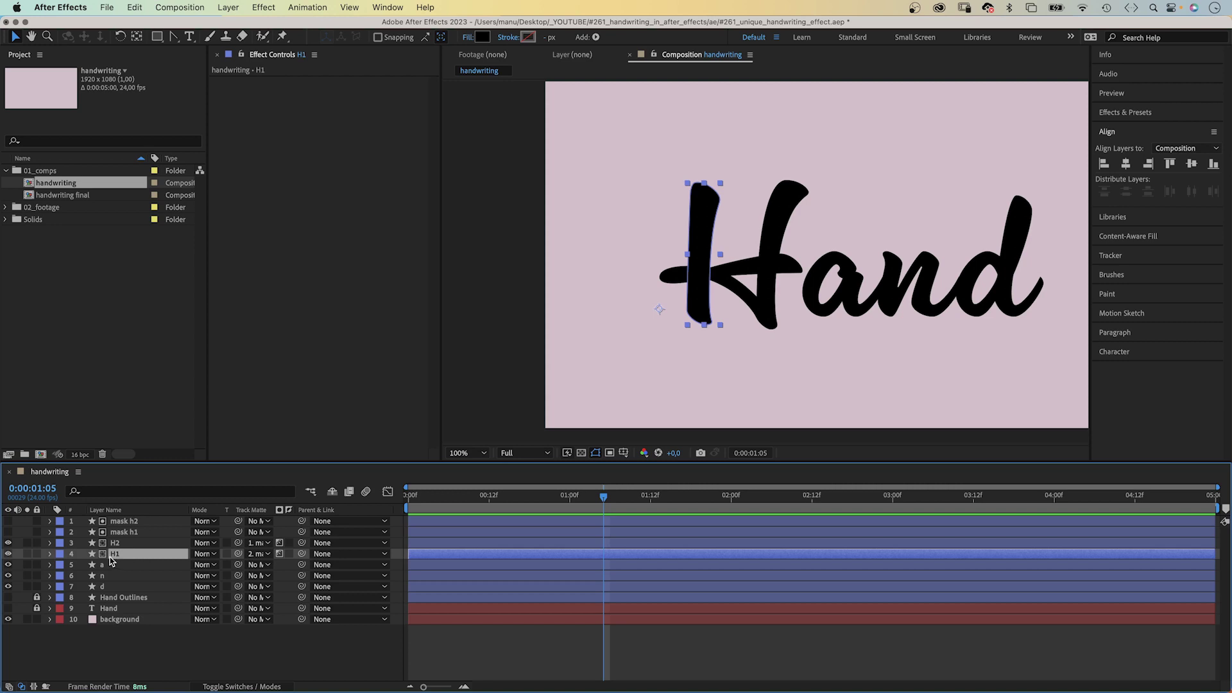
# Apply Roughen Edges to H1 with Border 6, Scale 125 and Complexity 10.
pyautogui.click(1147, 113)
pyautogui.write('radient')
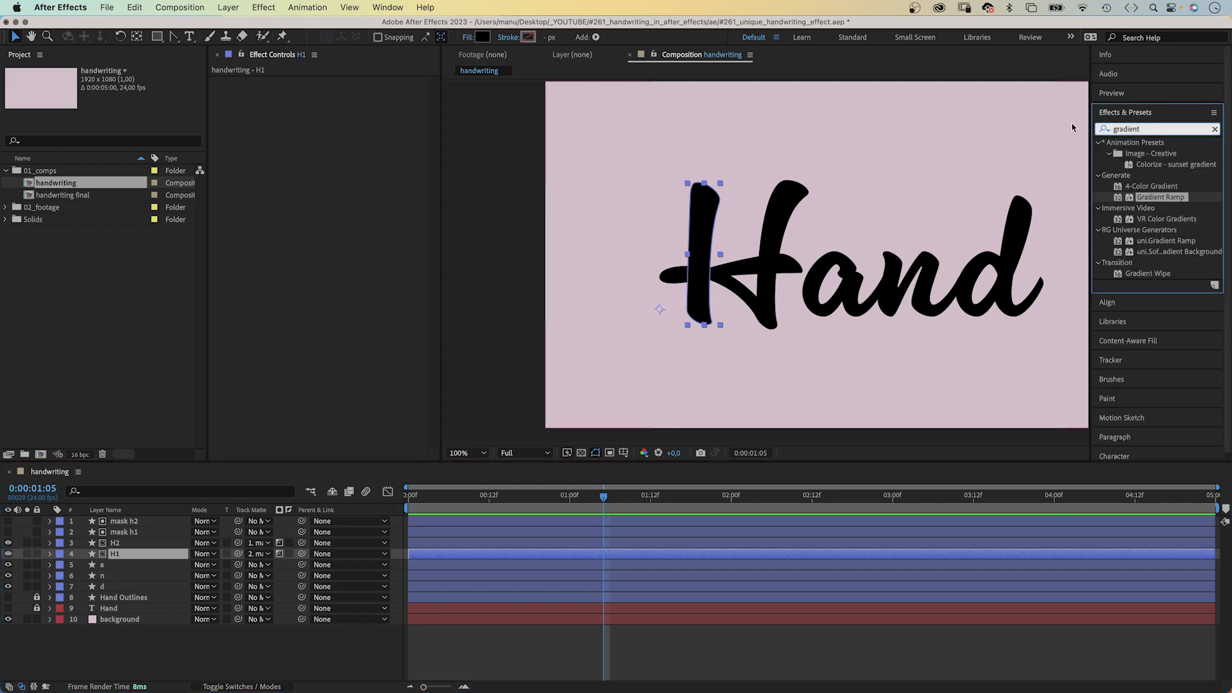
pyautogui.click(1102, 129)
pyautogui.write('oughen')
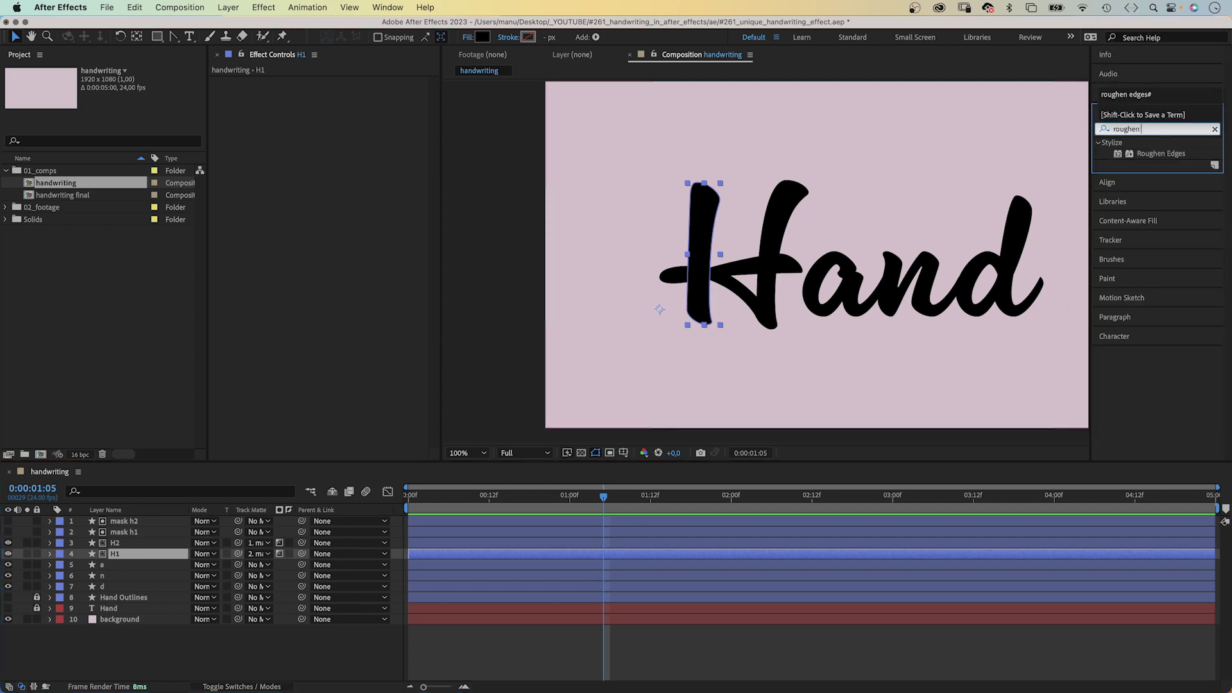
pyautogui.moveTo(1117, 161); pyautogui.dragTo(263, 176)
pyautogui.click(339, 114)
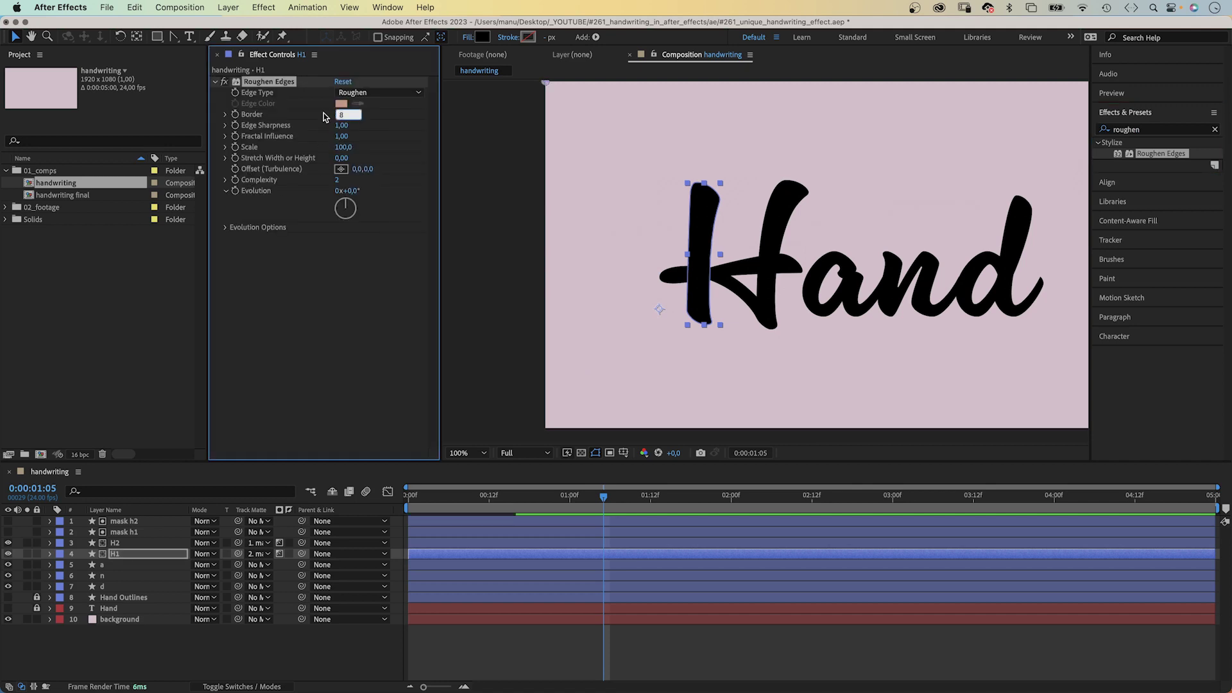
pyautogui.write('6')
pyautogui.press('Return')
pyautogui.click(341, 147)
pyautogui.press('Return')
pyautogui.click(335, 180)
pyautogui.write('10')
pyautogui.press('Return')
pyautogui.press('.')
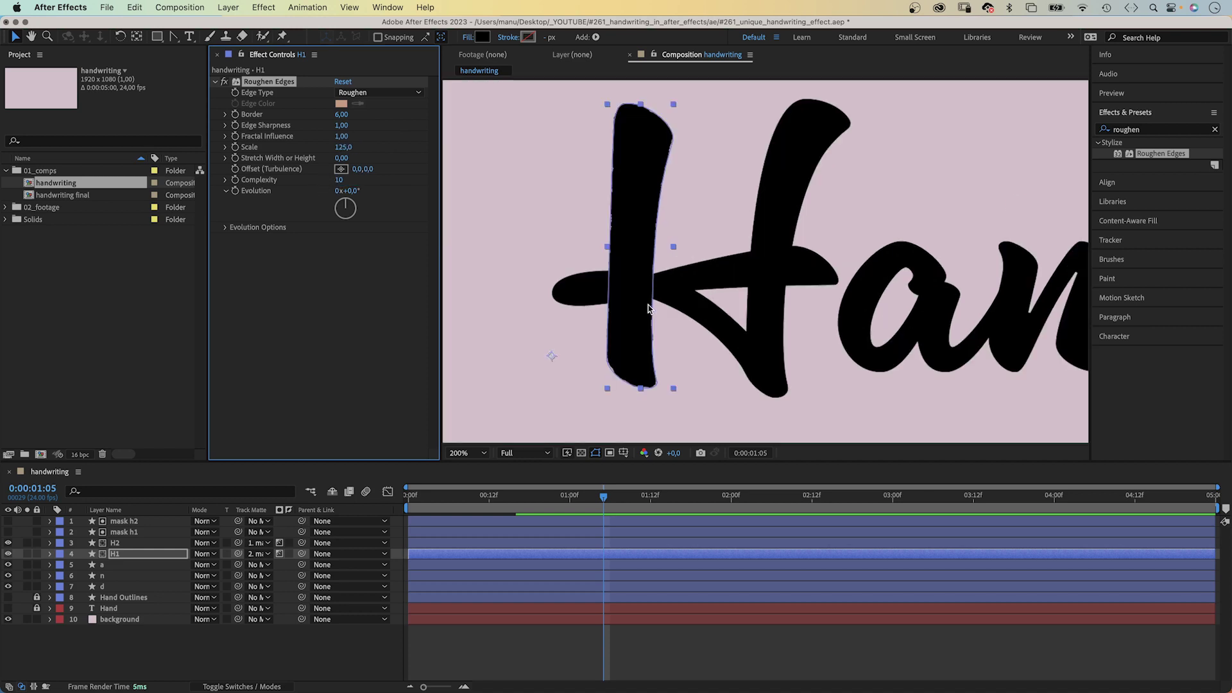
pyautogui.click(595, 453)
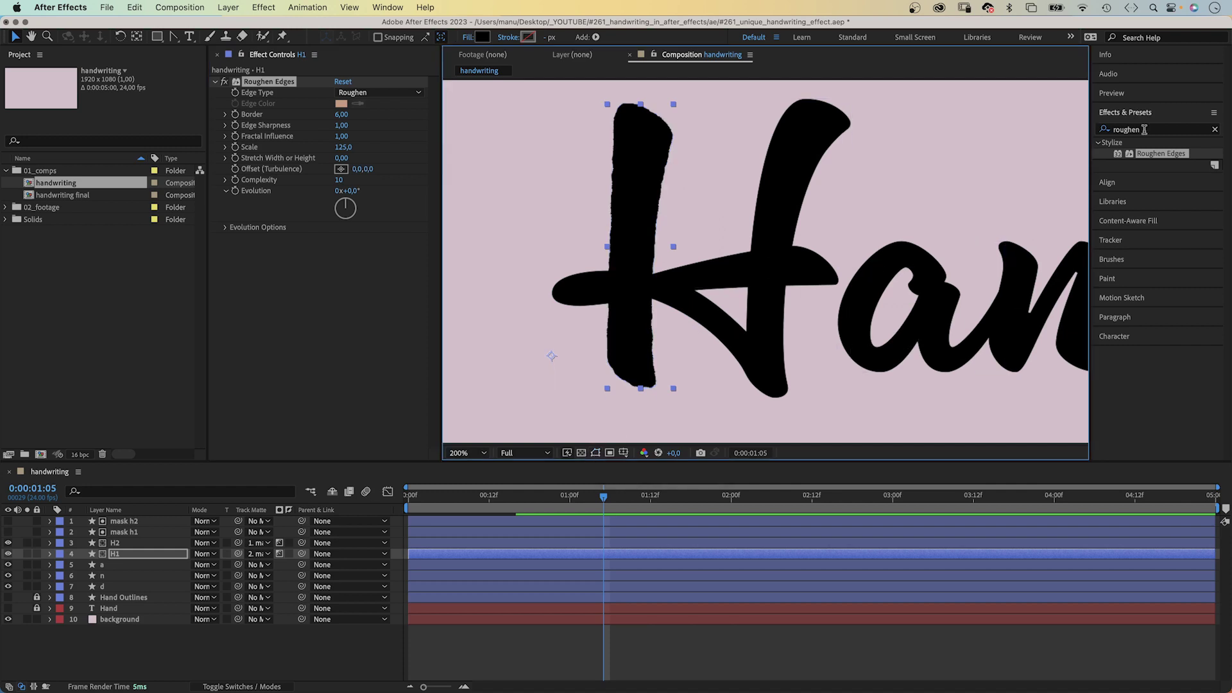
# Add Turbulent Displace to H1 with an Amount of 5.
pyautogui.click(1104, 131)
pyautogui.press('super+a')
pyautogui.write('turbu')
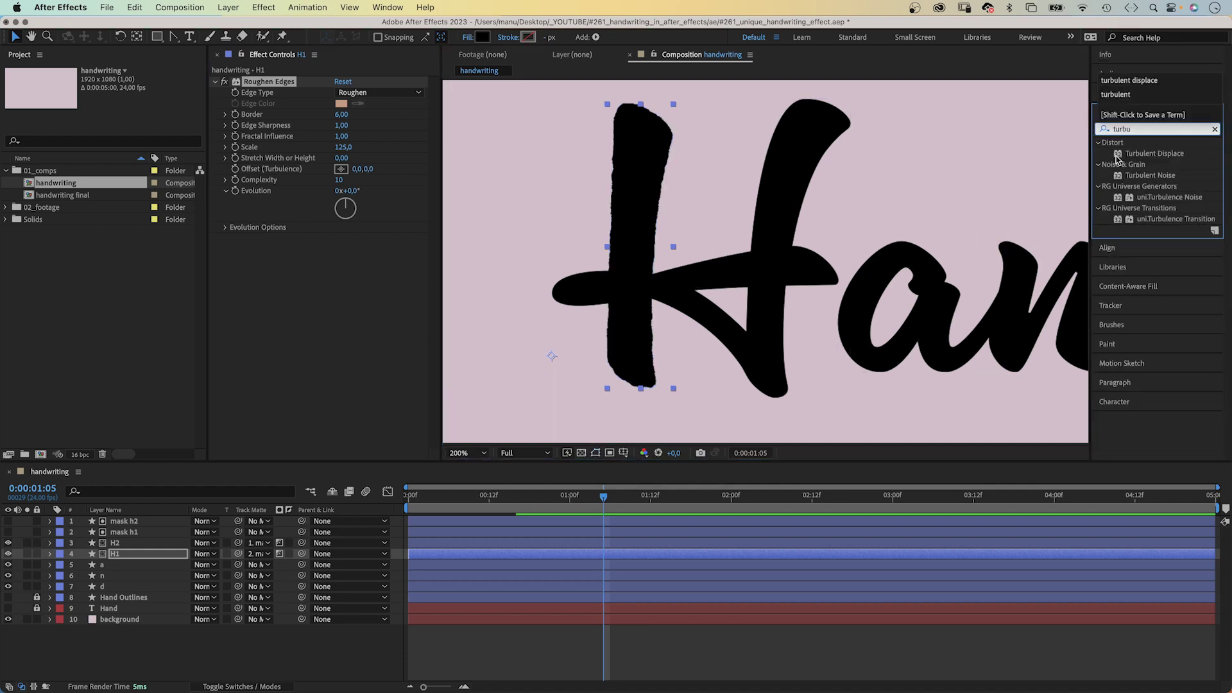
pyautogui.moveTo(1118, 159); pyautogui.dragTo(253, 312)
pyautogui.click(335, 261)
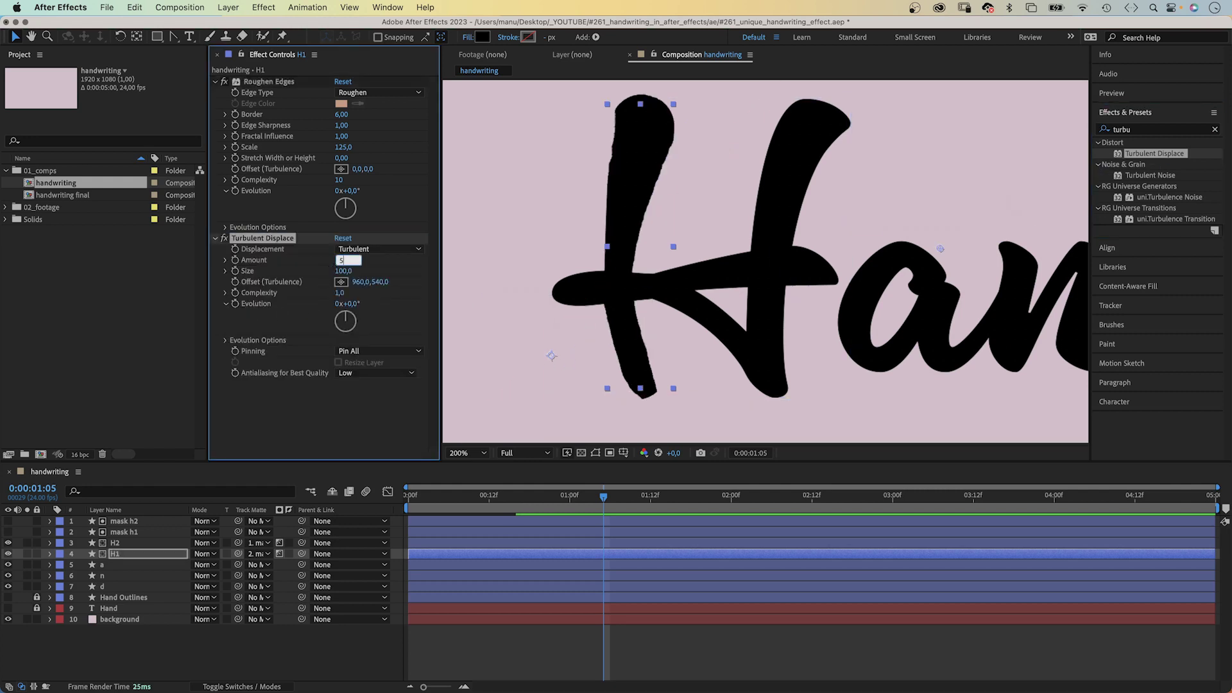
pyautogui.write('5')
pyautogui.press('Return')
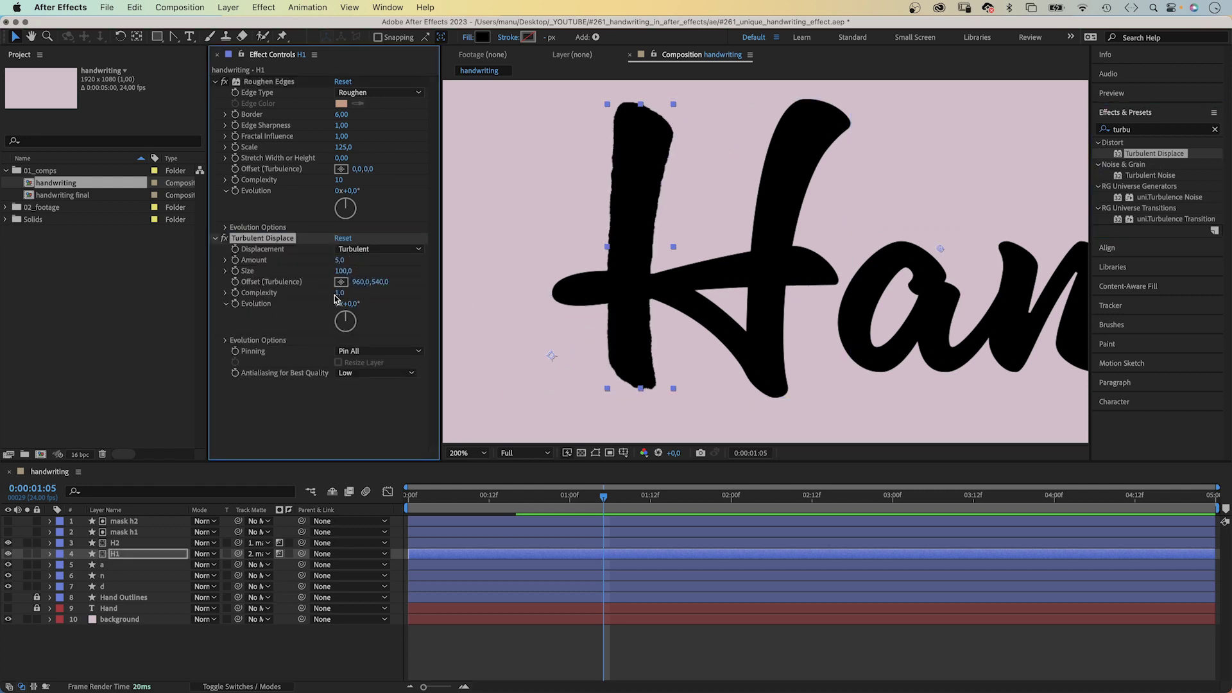
# Paste both Roughen Edges and Turbulent Displace onto the H2 layer.
pyautogui.click(306, 403)
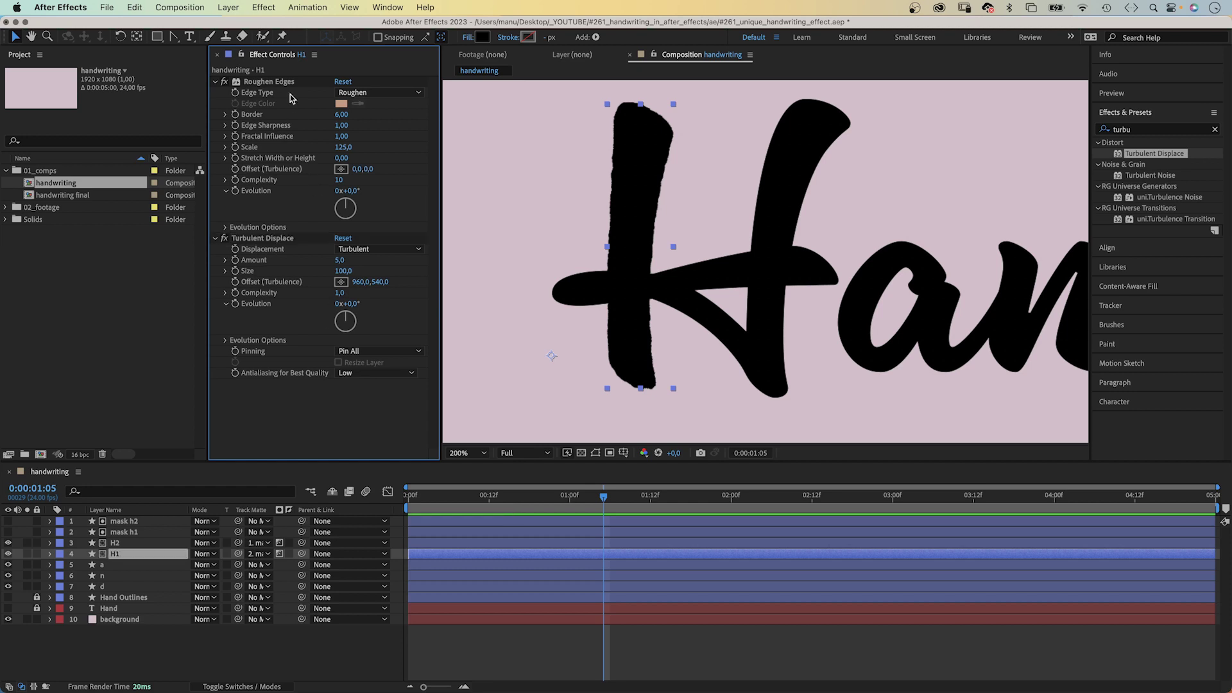
pyautogui.click(273, 83)
pyautogui.keyDown('shift'); pyautogui.click(262, 241); pyautogui.keyUp('shift')
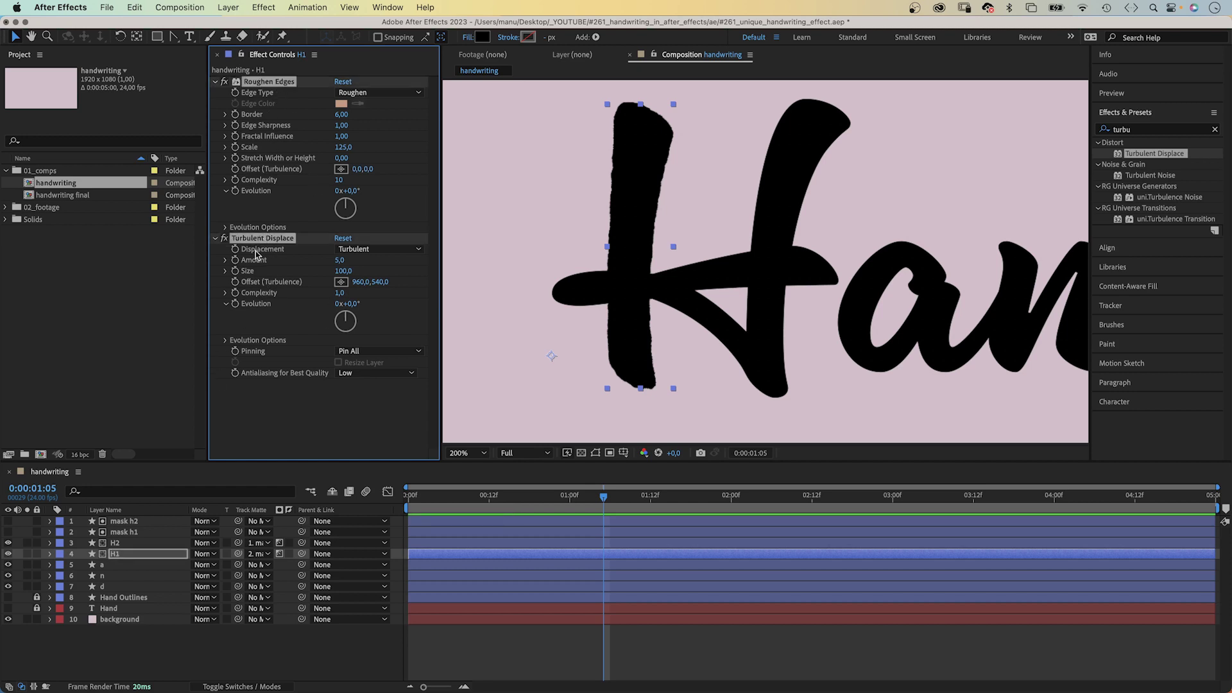
pyautogui.click(120, 543)
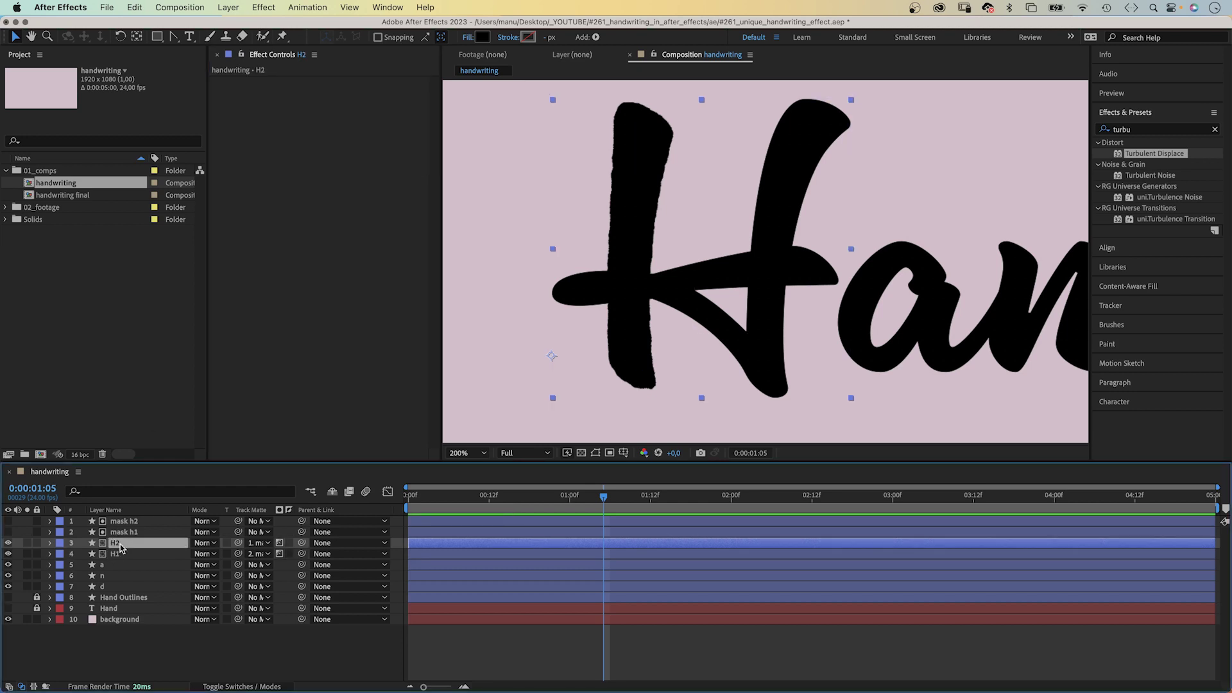
pyautogui.press('cmd+v')
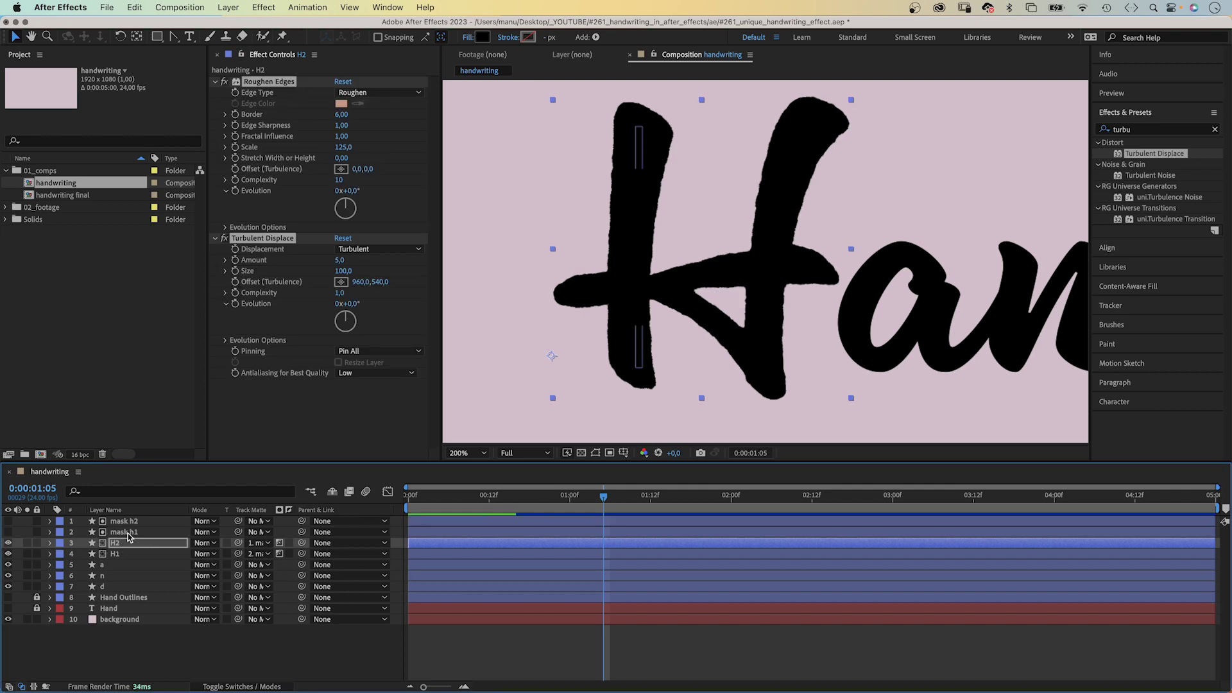
# Add an inverted Turbulent Noise to mask h1: Contrast 500, Brightness 25, Scale 600, Complexity 1.
pyautogui.click(128, 533)
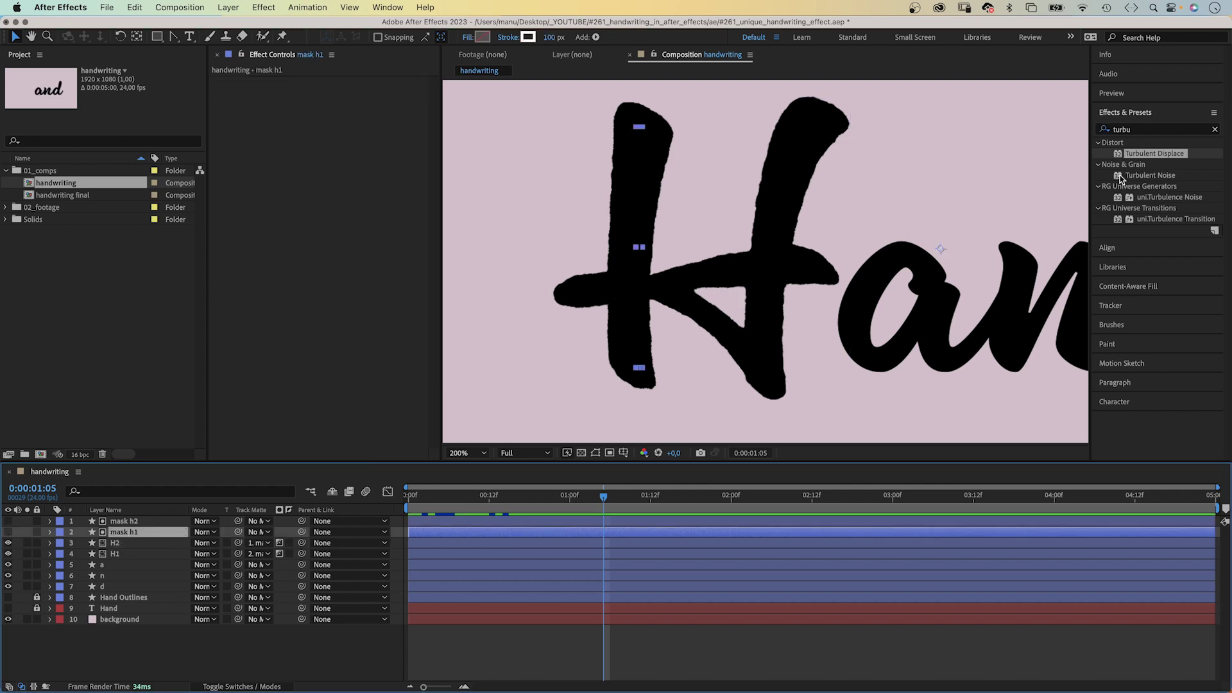
pyautogui.moveTo(1120, 180)
pyautogui.mouseDown()
pyautogui.moveTo(943, 245)
pyautogui.moveTo(327, 249)
pyautogui.mouseUp()
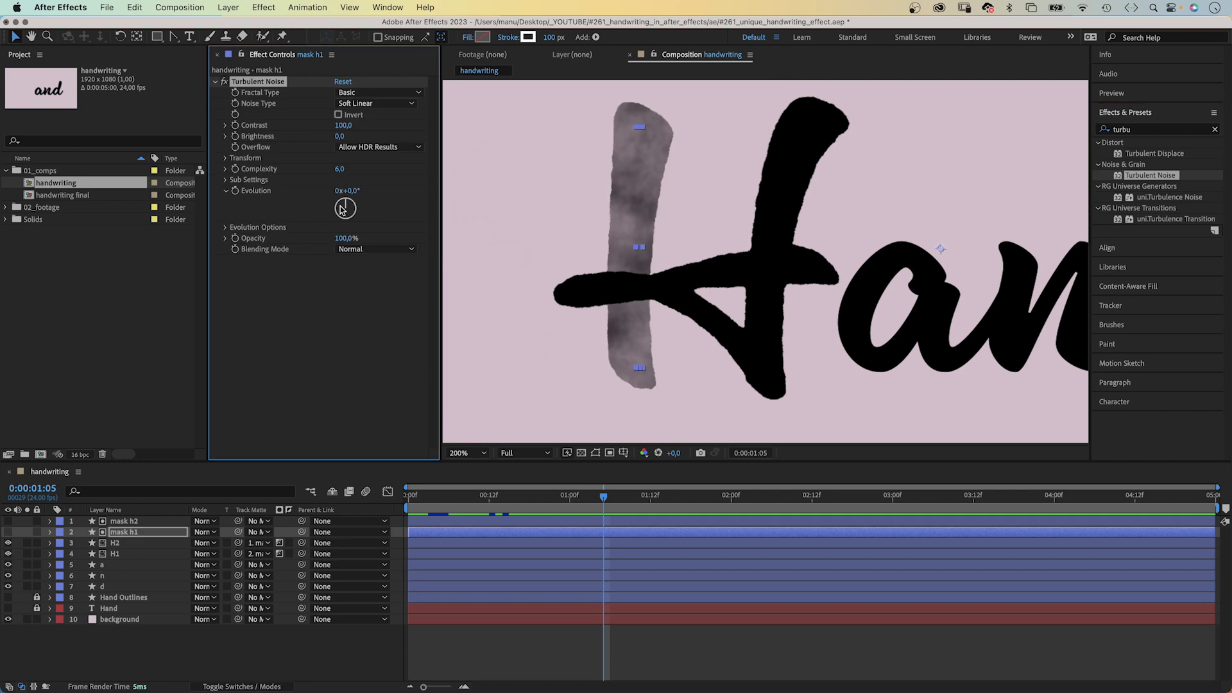
pyautogui.click(342, 125)
pyautogui.write('500')
pyautogui.press('Return')
pyautogui.click(338, 115)
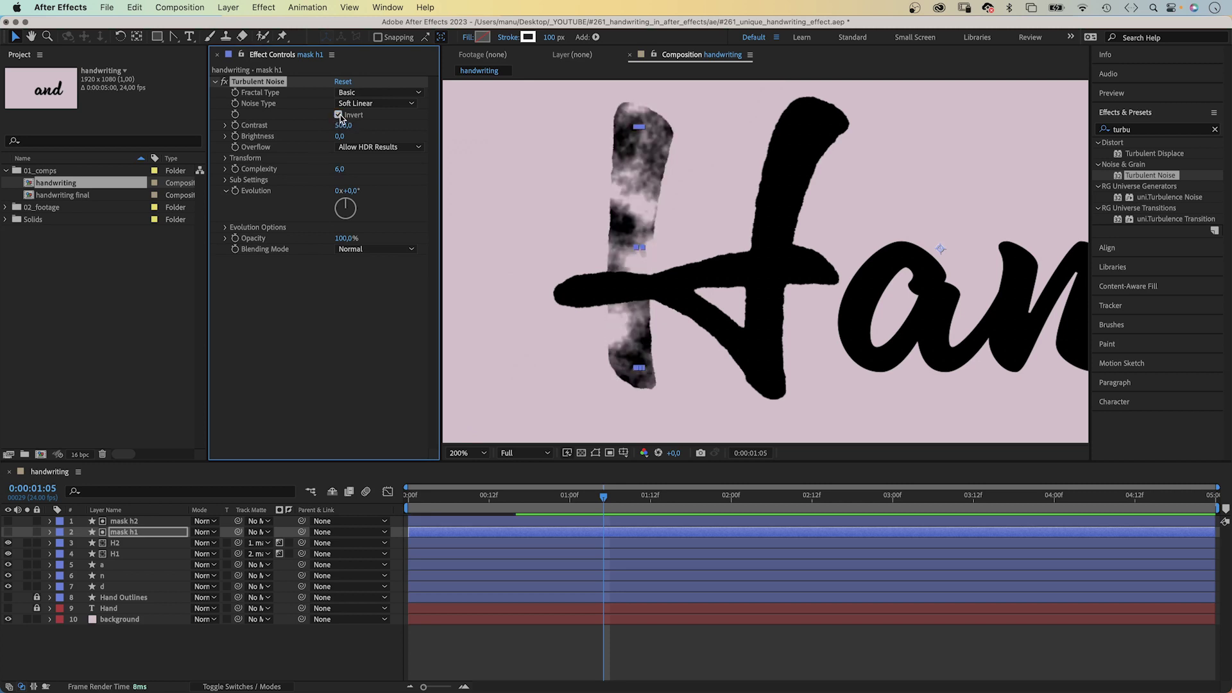
pyautogui.click(339, 136)
pyautogui.press('Return')
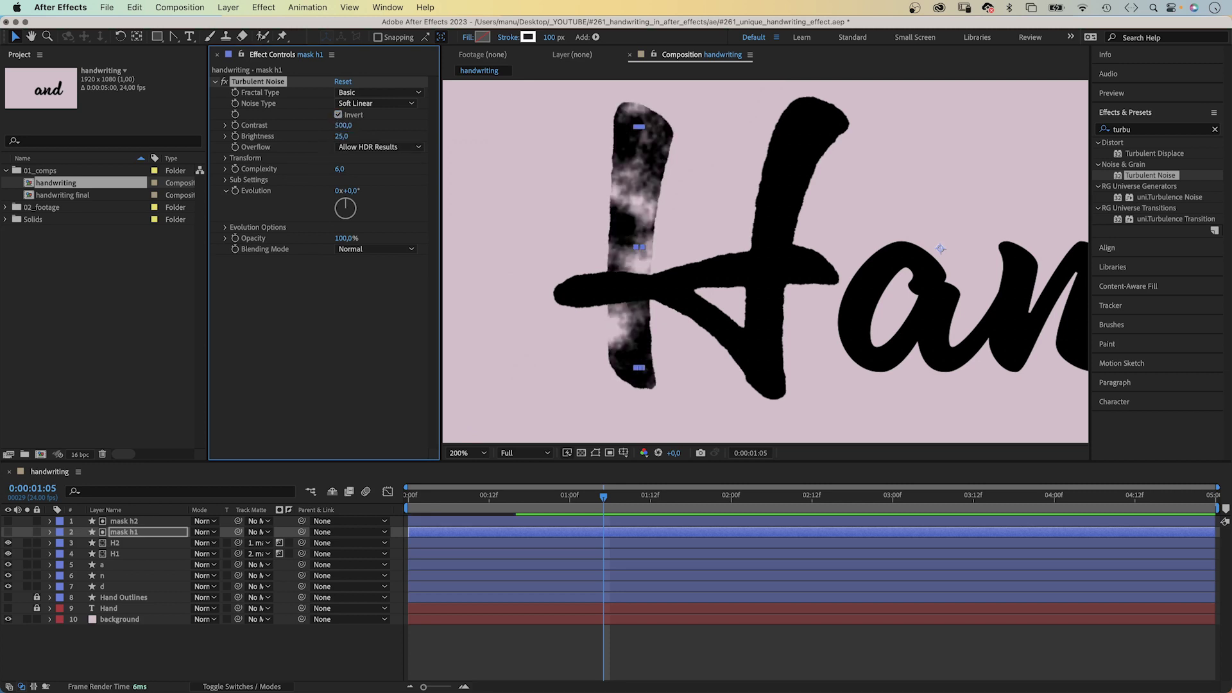
pyautogui.click(228, 158)
pyautogui.click(346, 191)
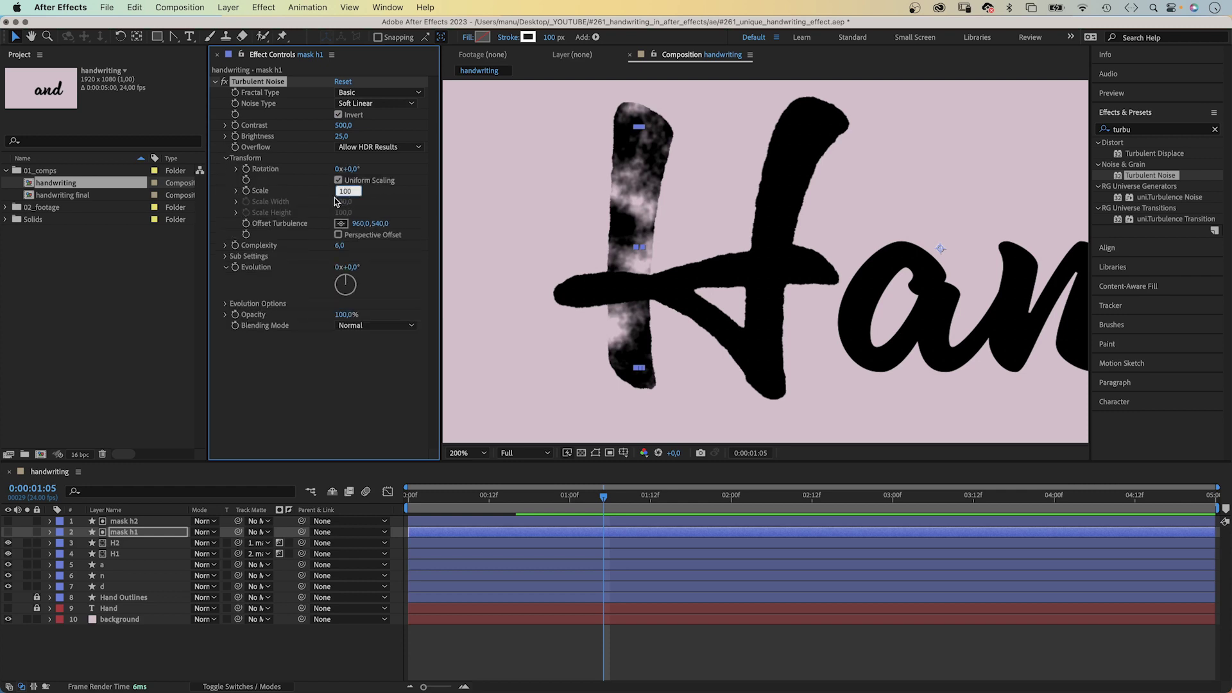
pyautogui.write('600')
pyautogui.press('Tab')
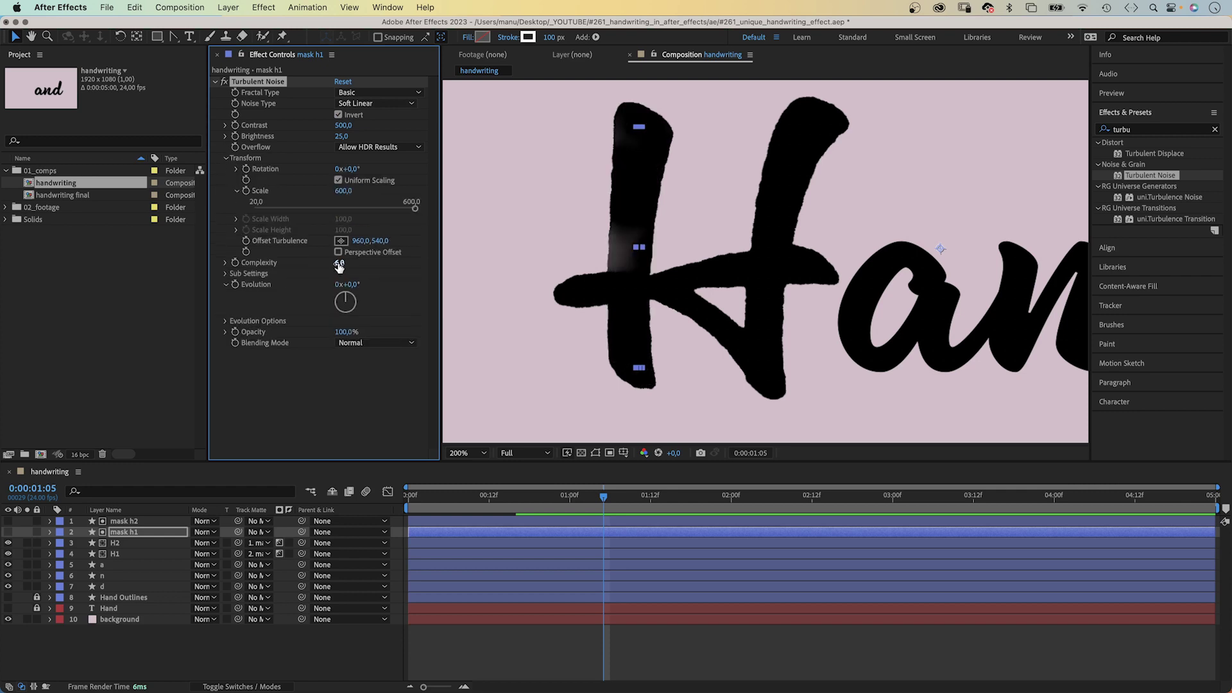
pyautogui.write('1')
pyautogui.press('Return')
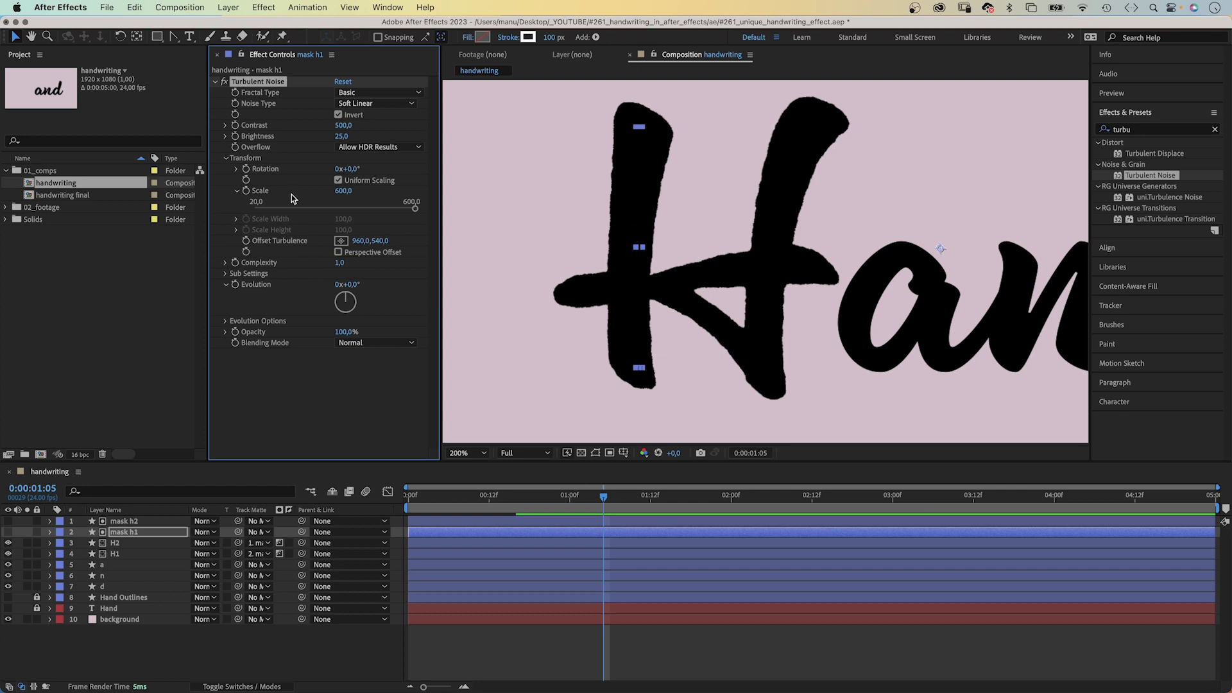
# Duplicate the noise and set the copy to Contrast 200, Scale 100, Complexity 10, Overlay blending.
pyautogui.press('super+d')
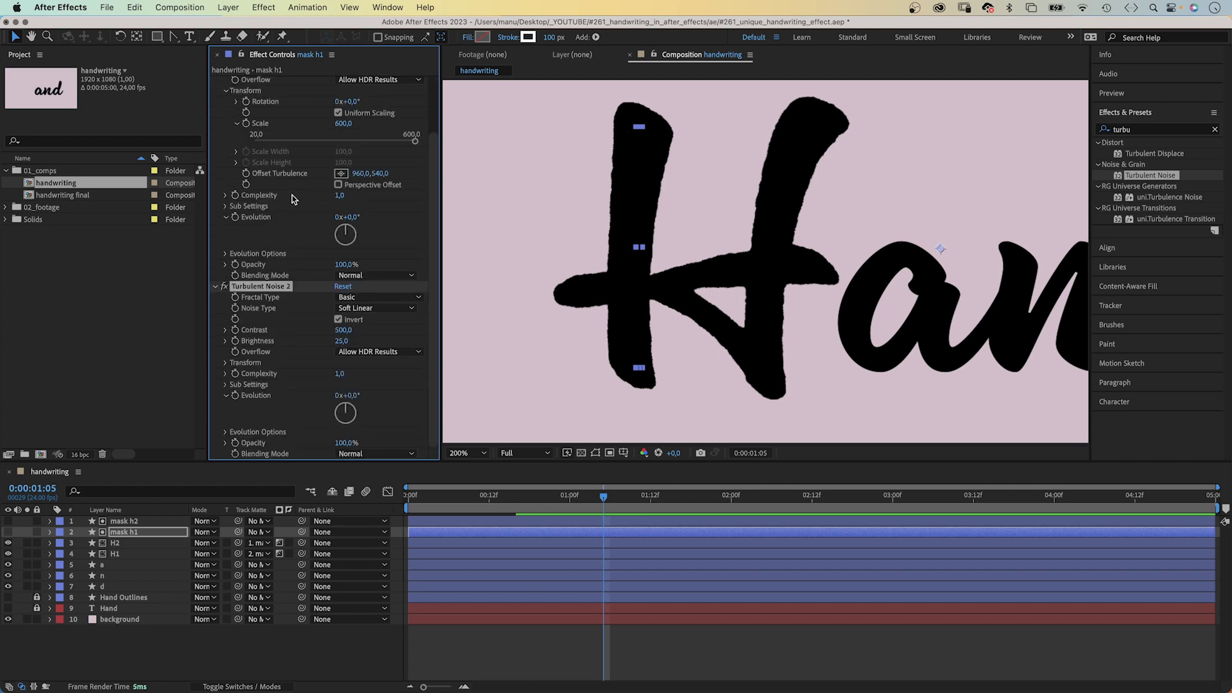
pyautogui.click(342, 331)
pyautogui.write('200')
pyautogui.press('Return')
pyautogui.click(226, 363)
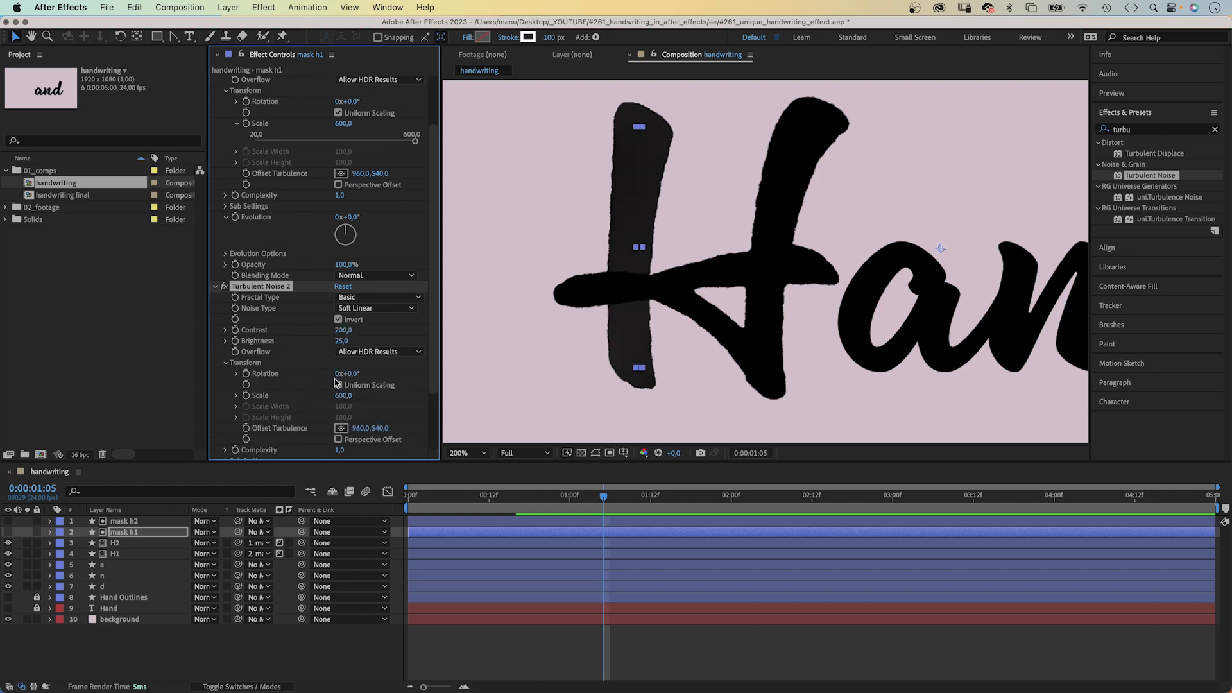
pyautogui.click(343, 396)
pyautogui.write('100')
pyautogui.press('Return')
pyautogui.click(226, 363)
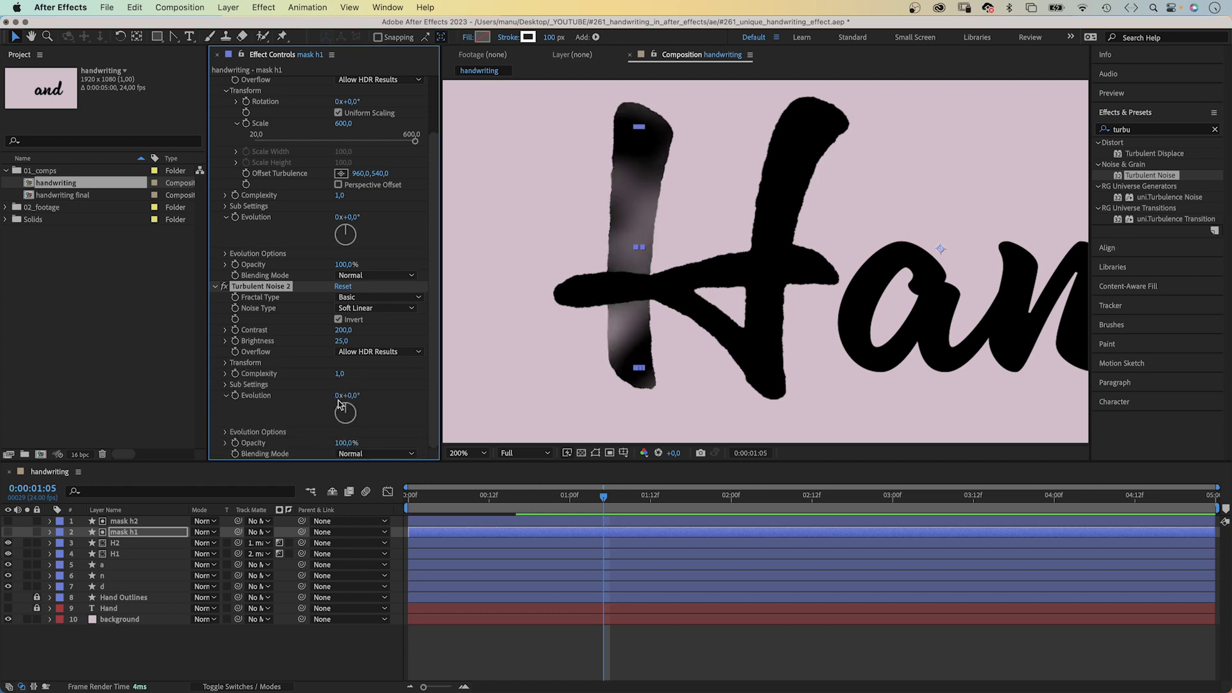
pyautogui.click(339, 373)
pyautogui.write('10')
pyautogui.press('Return')
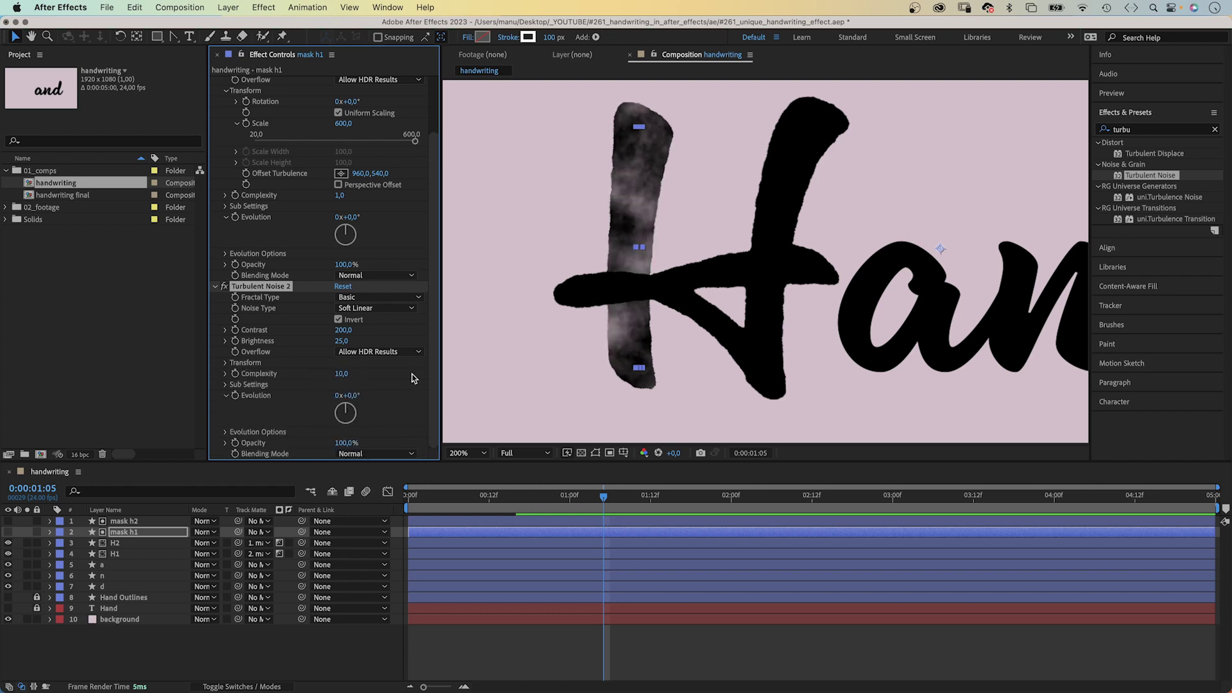
pyautogui.click(363, 454)
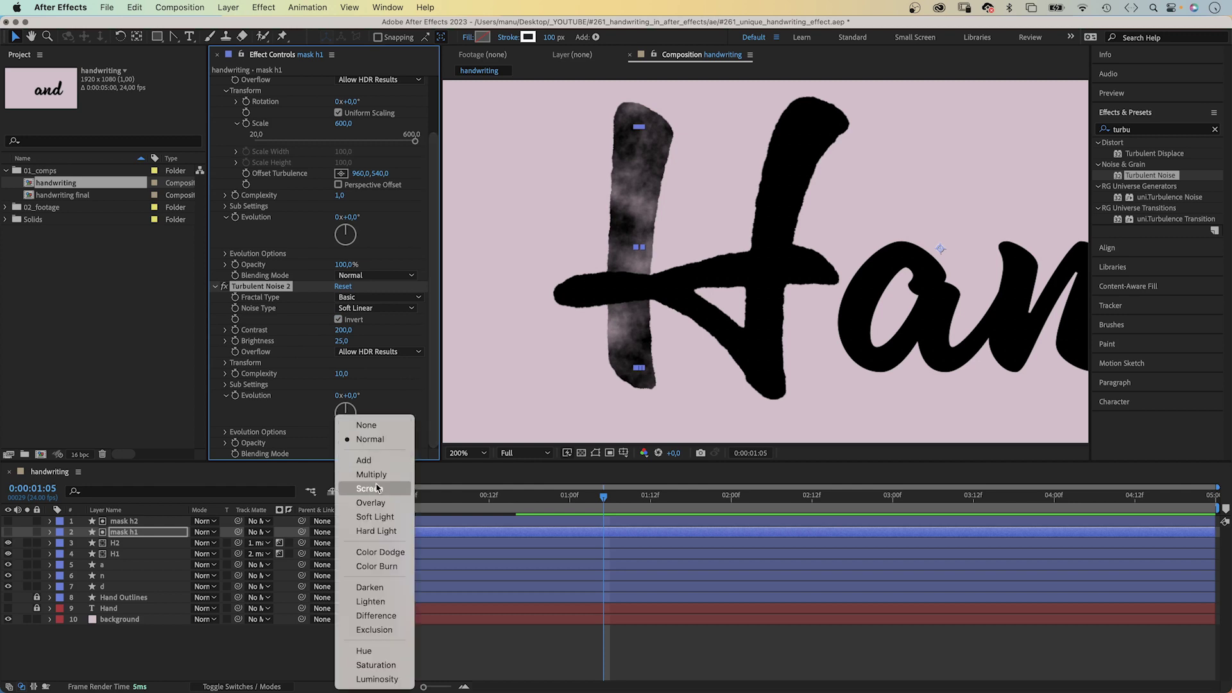
pyautogui.press('Escape')
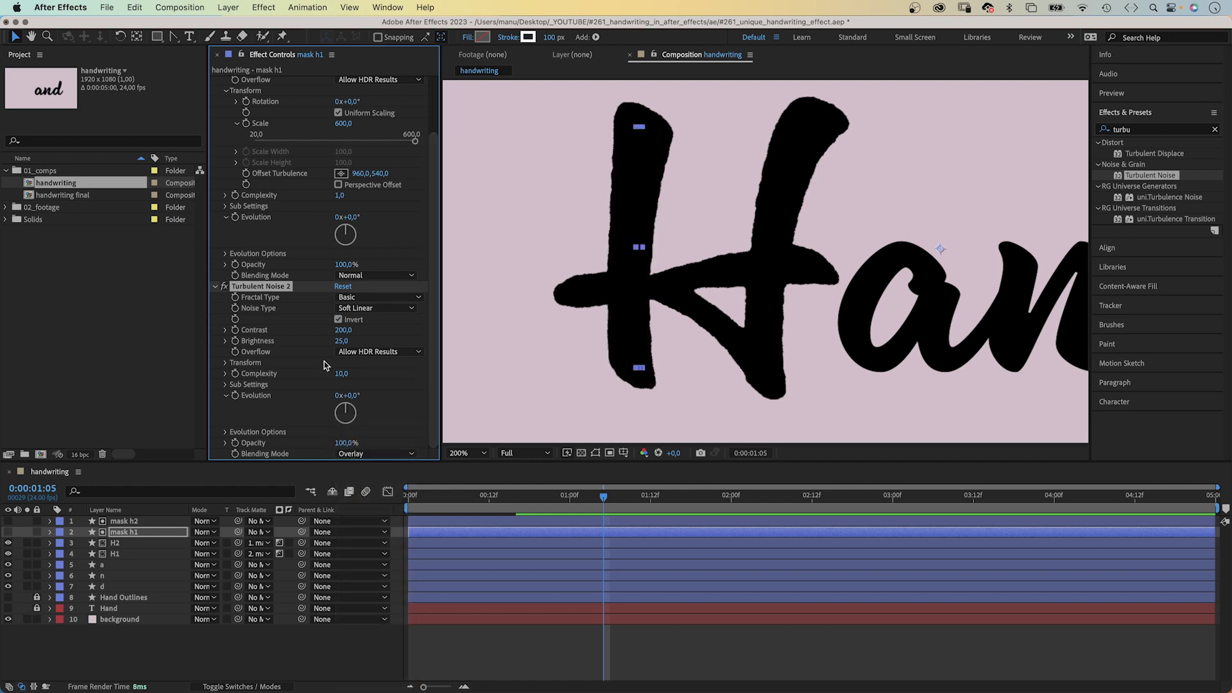
# Paste both Turbulent Noise effects from mask h1 onto mask h2.
pyautogui.scroll(3, 424, 128)
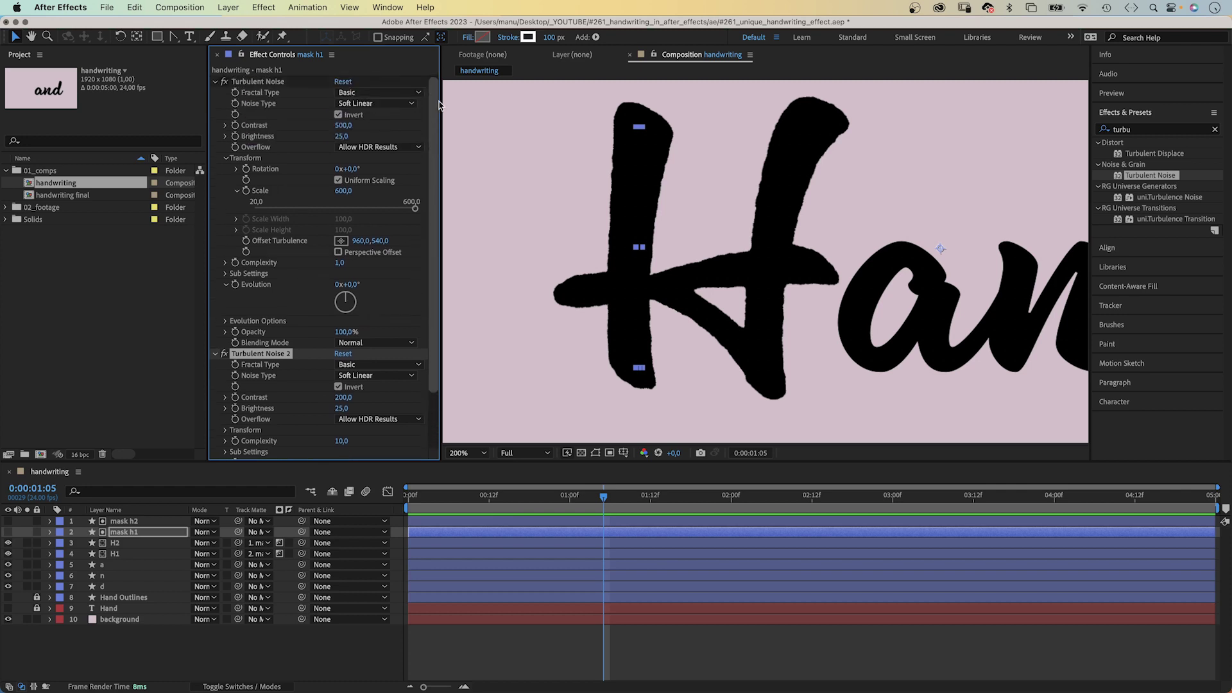
pyautogui.keyDown('shift'); pyautogui.click(272, 82); pyautogui.keyUp('shift')
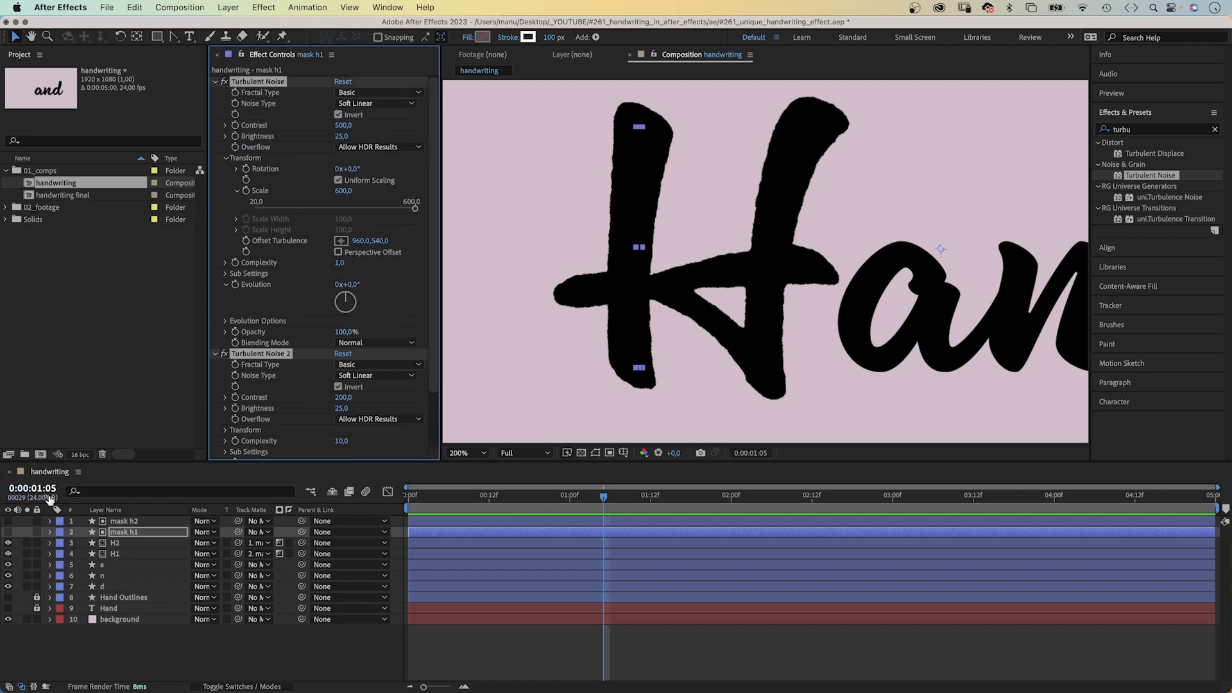
pyautogui.click(109, 532)
pyautogui.click(116, 522)
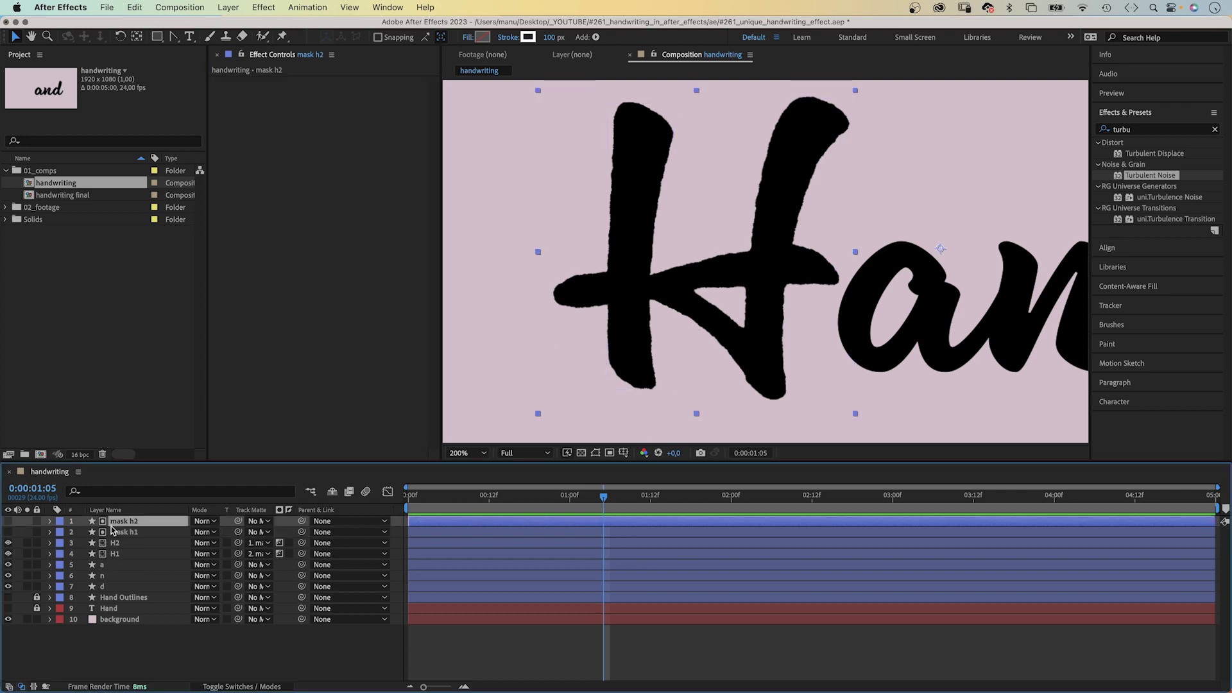
pyautogui.press('cmd+v')
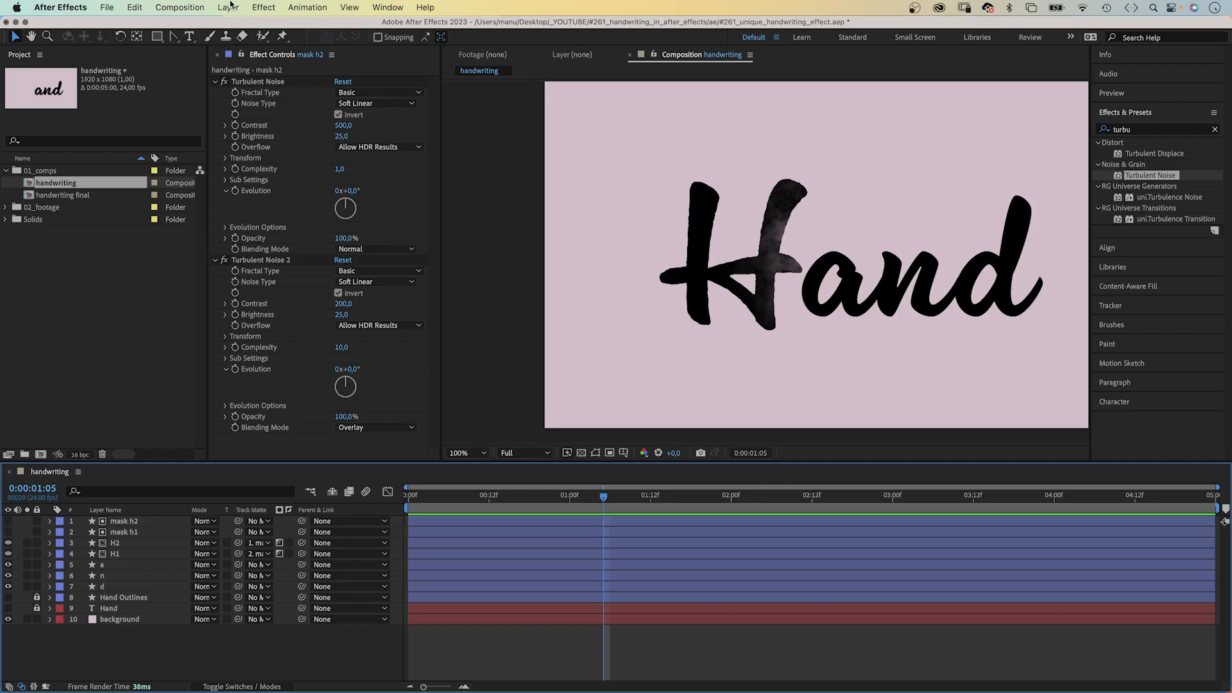
pyautogui.click(228, 7)
# Add a new adjustment layer on top and name it 'blur'.
pyautogui.moveTo(231, 28)
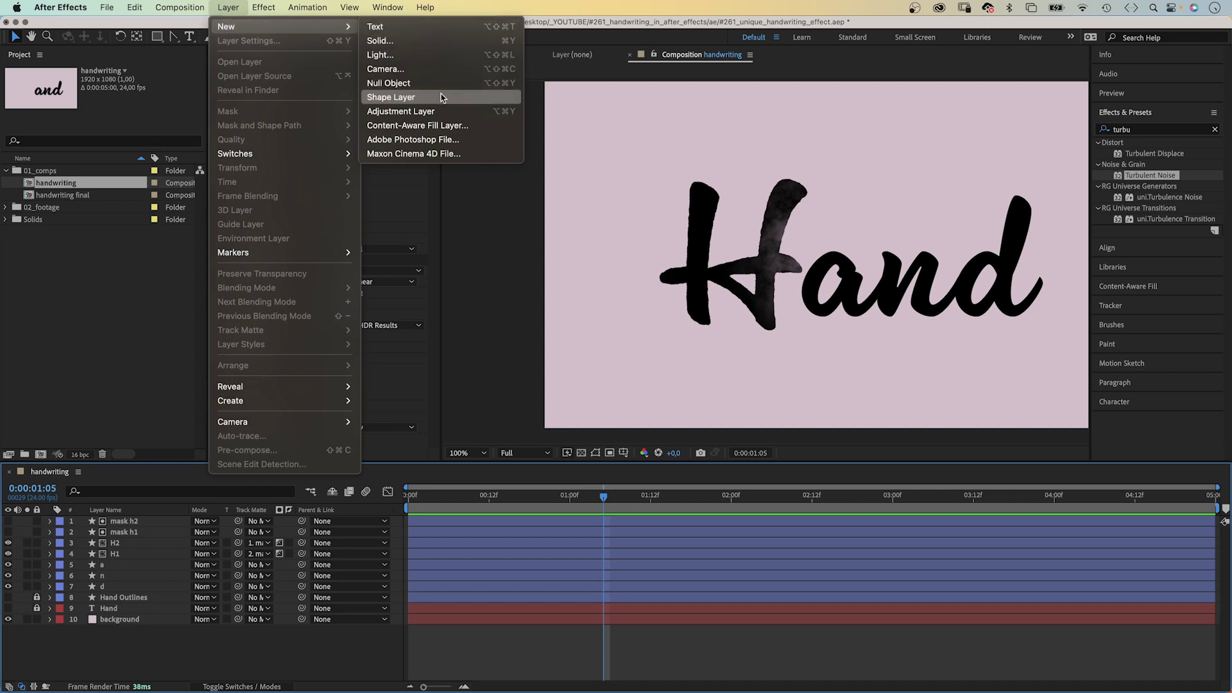
pyautogui.click(428, 111)
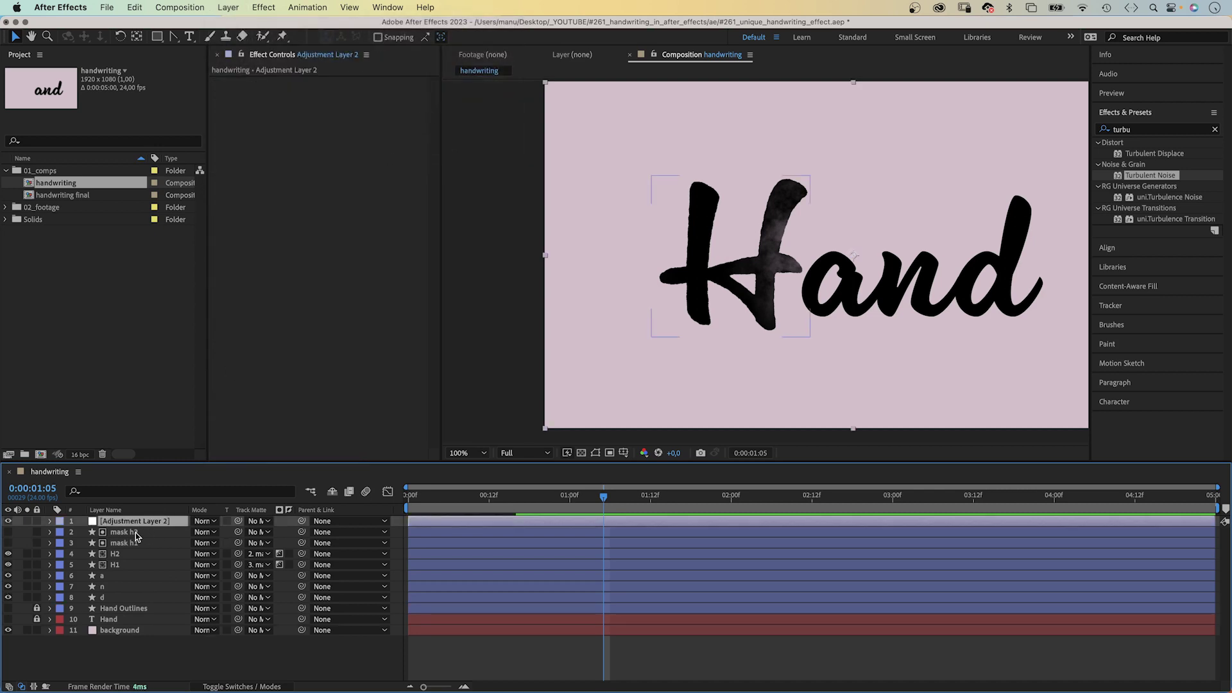
pyautogui.press('Return')
pyautogui.write('bl')
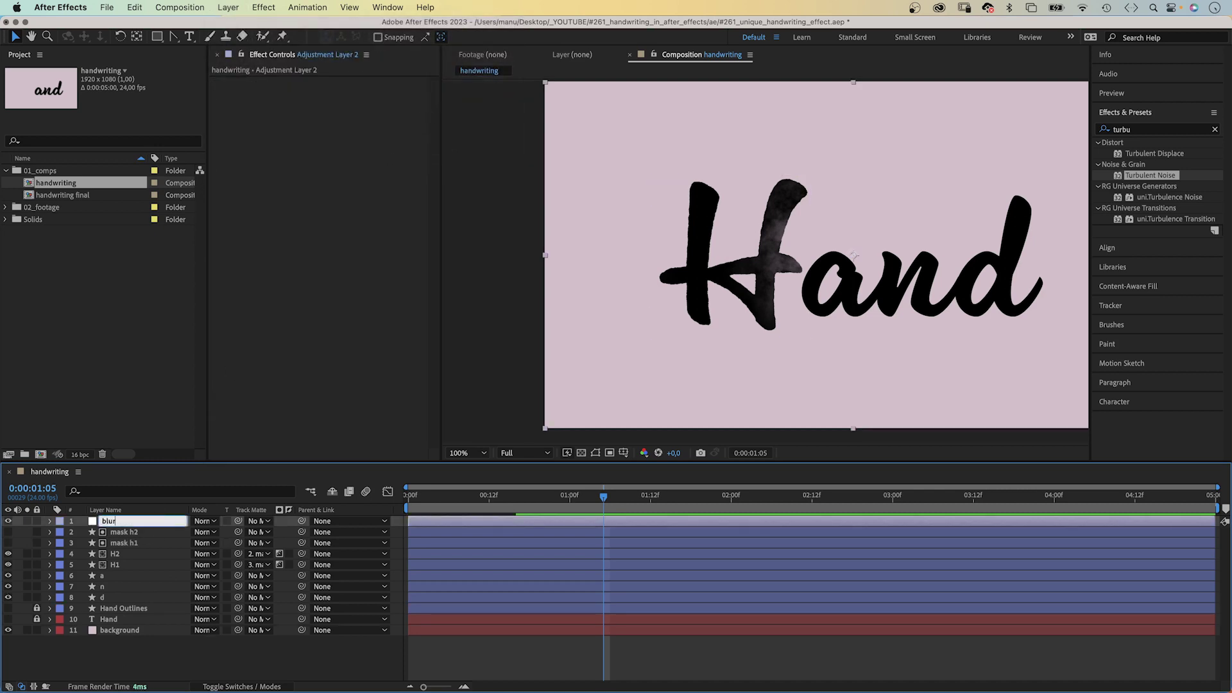
pyautogui.write('ur')
pyautogui.press('Return')
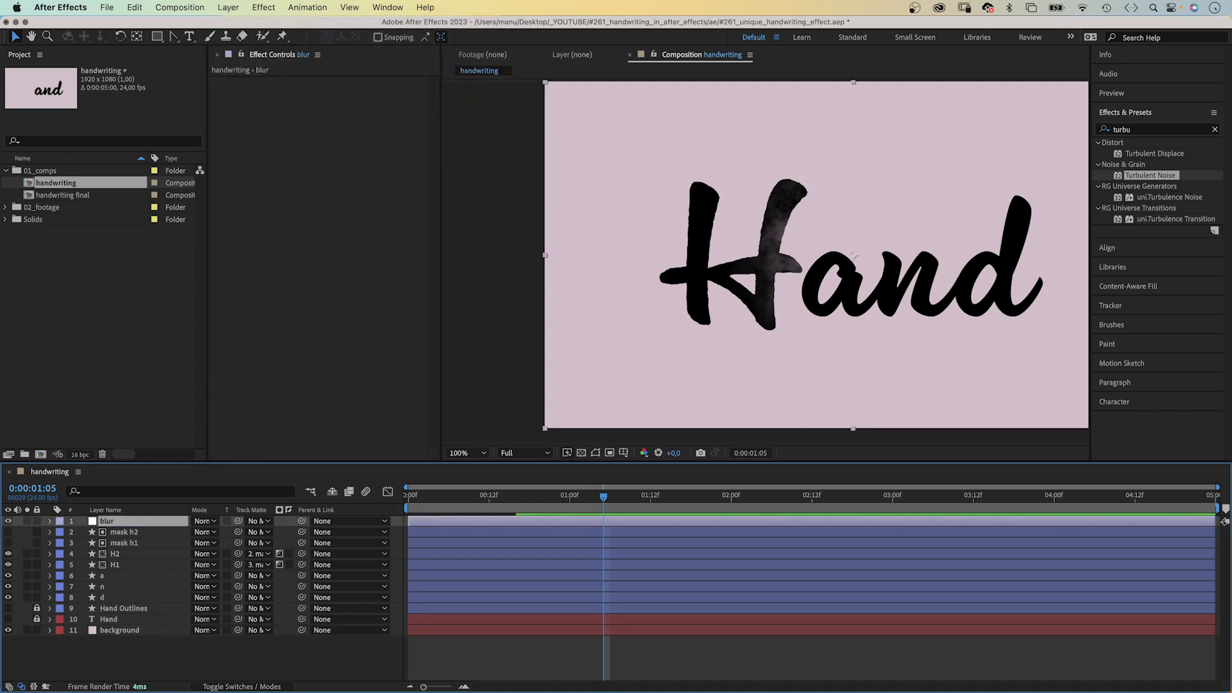
# Apply Gaussian Blur to the blur layer with Blurriness 6.
pyautogui.click(1145, 131)
pyautogui.press('BackSpace')
pyautogui.press('BackSpace')
pyautogui.press('BackSpace')
pyautogui.press('BackSpace')
pyautogui.press('BackSpace')
pyautogui.write('gaussian')
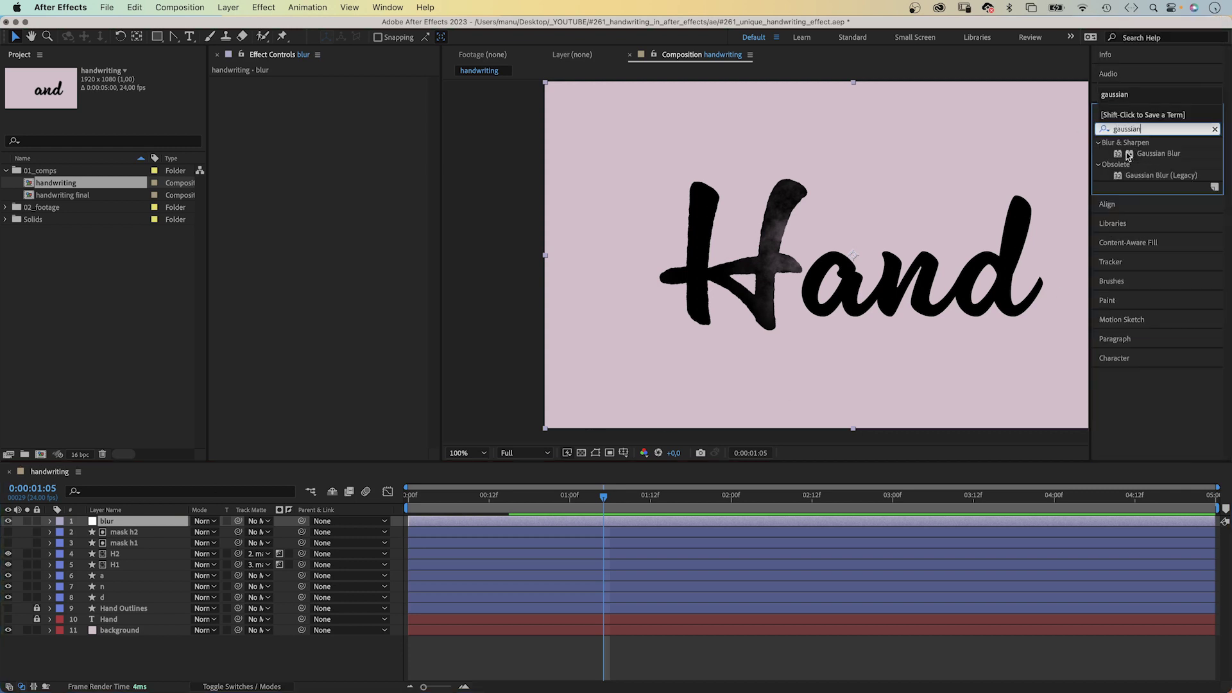
pyautogui.moveTo(1128, 156); pyautogui.dragTo(328, 194)
pyautogui.click(340, 92)
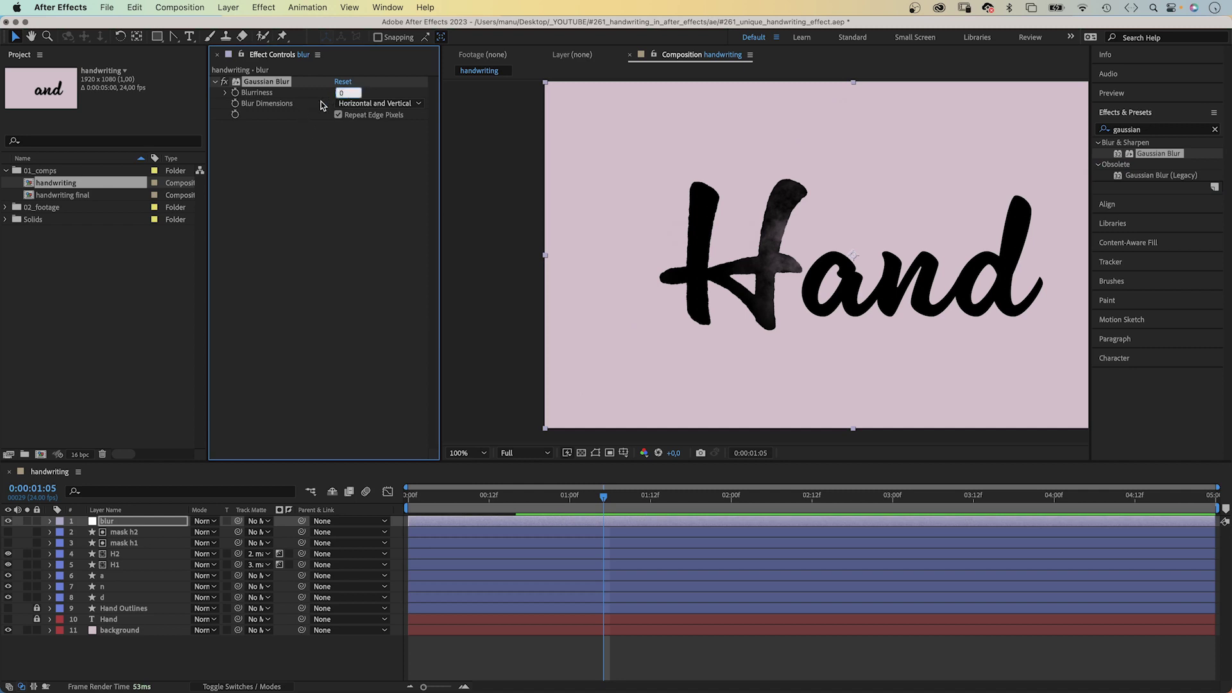
pyautogui.press('Return')
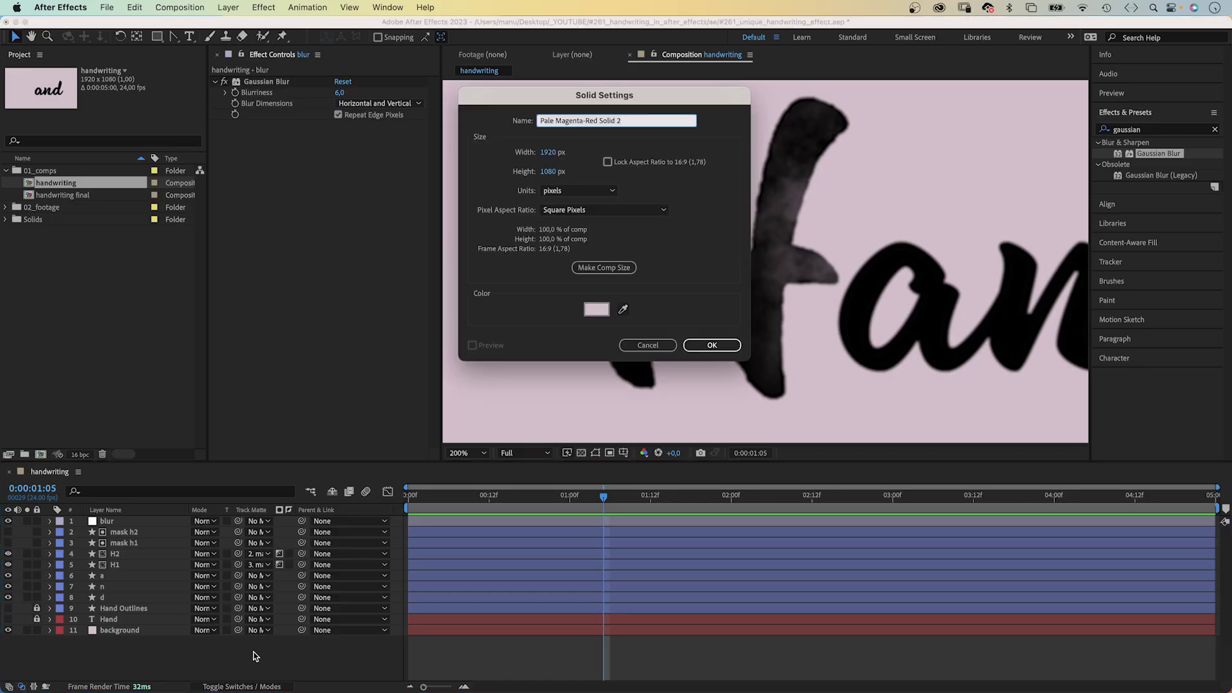
# Create a solid named 'noise' and apply Turbulent Noise to it.
pyautogui.write('noise')
pyautogui.press('Return')
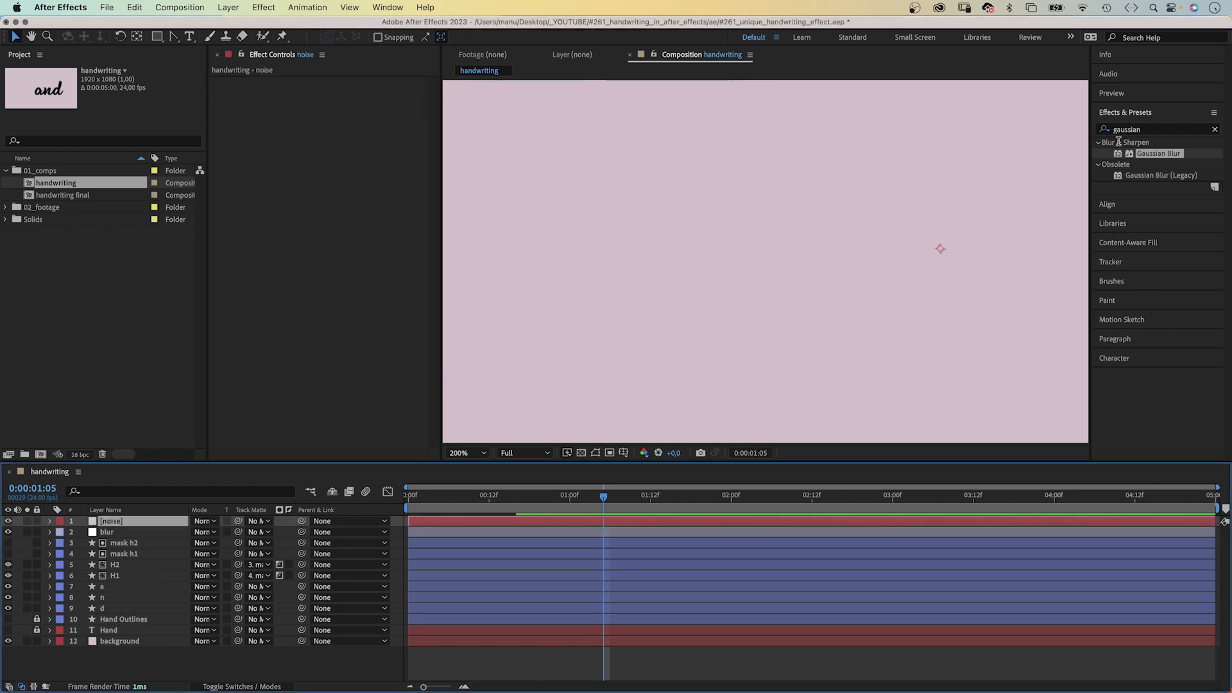
pyautogui.click(1153, 126)
pyautogui.press('super+a')
pyautogui.write('turbule')
pyautogui.moveTo(1150, 175); pyautogui.dragTo(277, 160)
# Set the noise solid's Turbulent Noise to Contrast 1200 and Complexity 1.
pyautogui.click(343, 125)
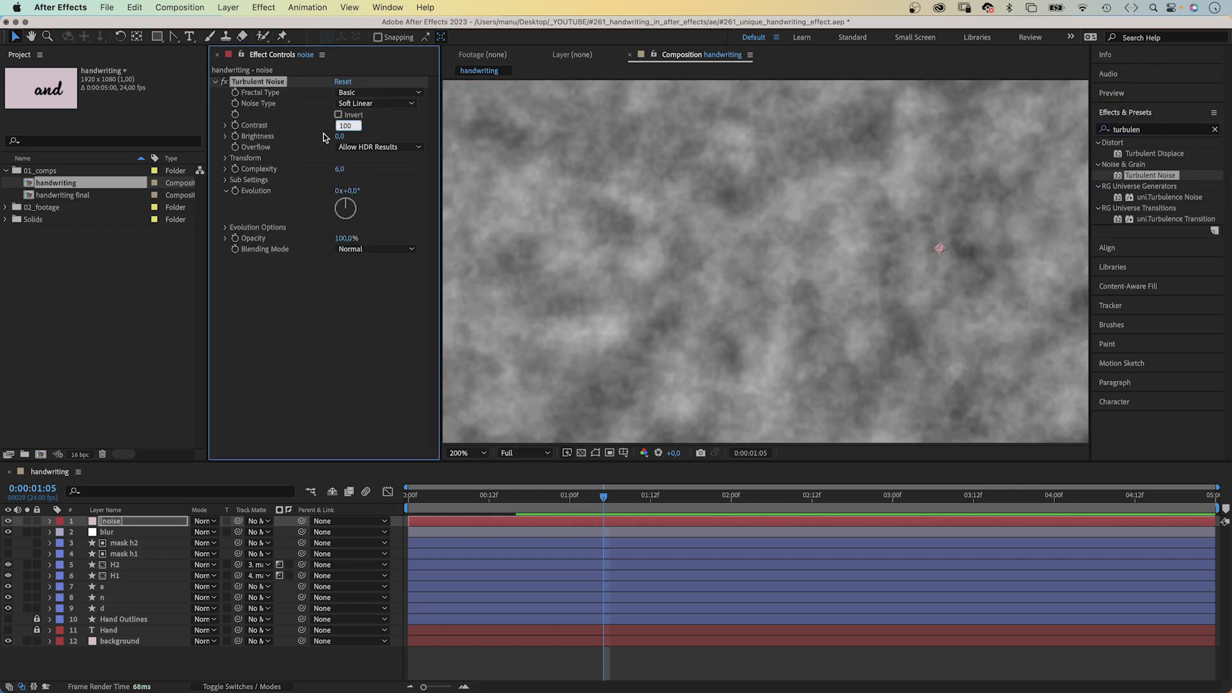
pyautogui.write('1200')
pyautogui.press('Return')
pyautogui.click(340, 168)
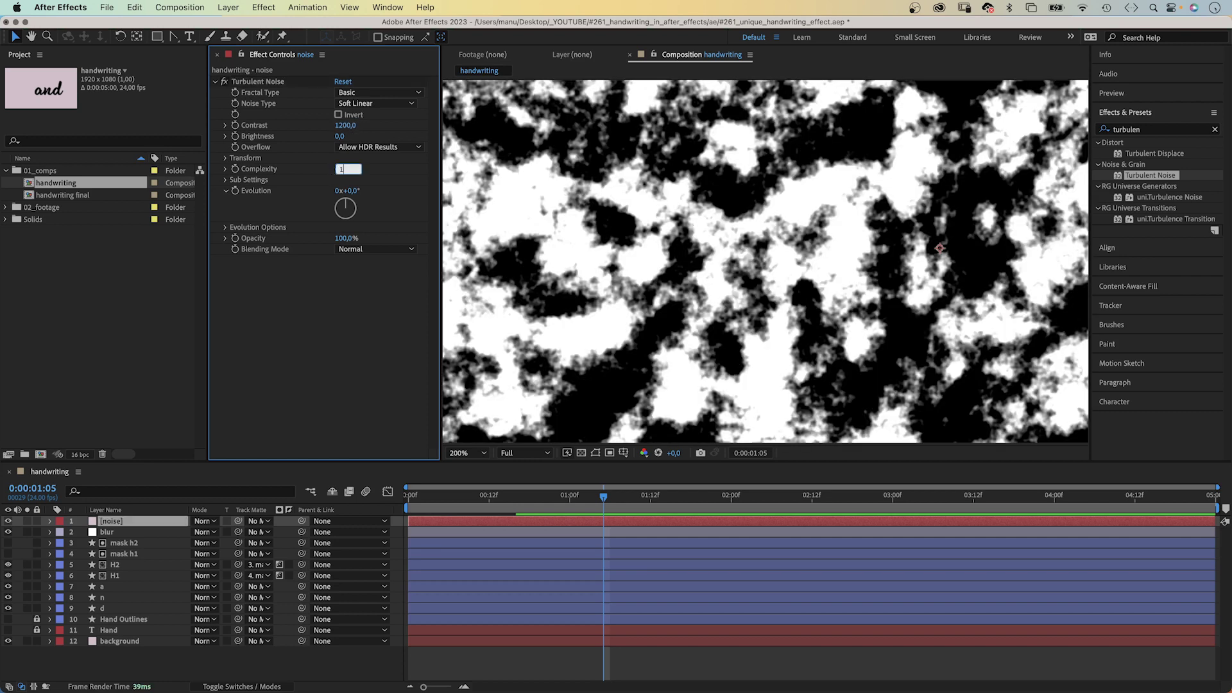
pyautogui.write('1')
pyautogui.press('Return')
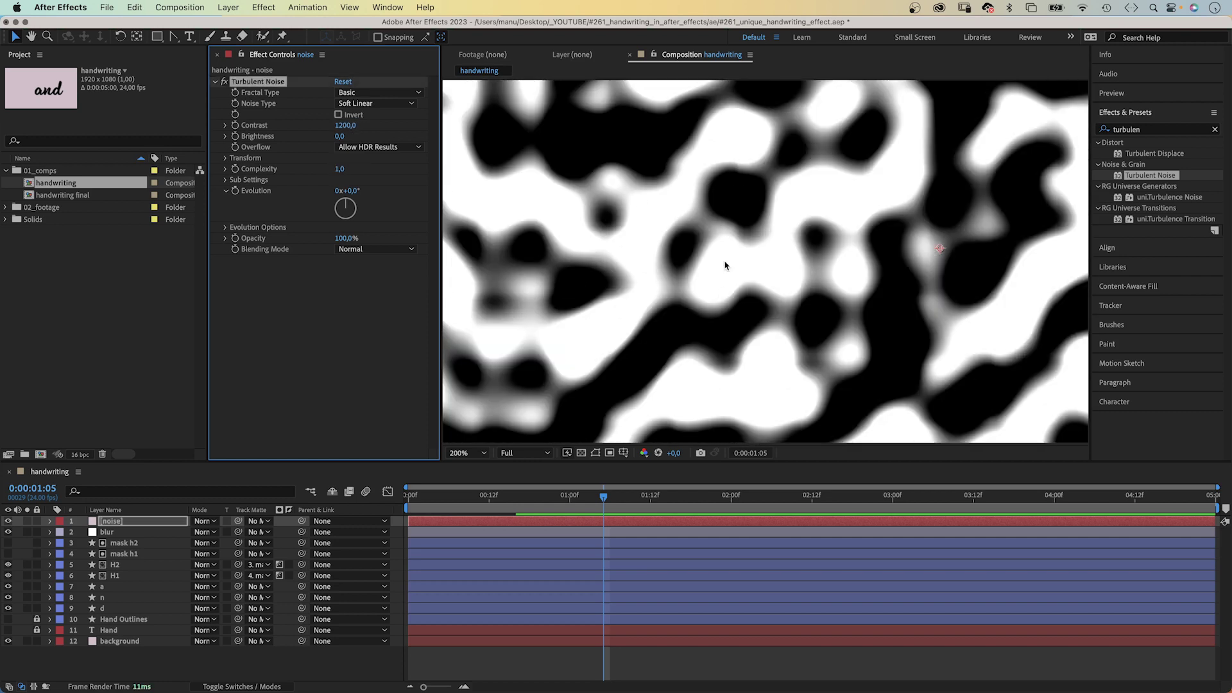